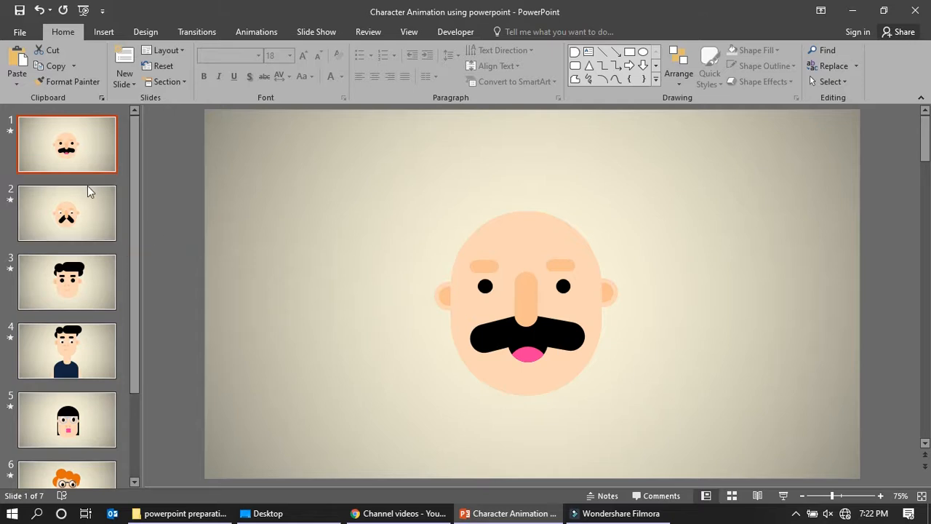
Look through the seven finished character slides and return to the first one
left_click(82, 220)
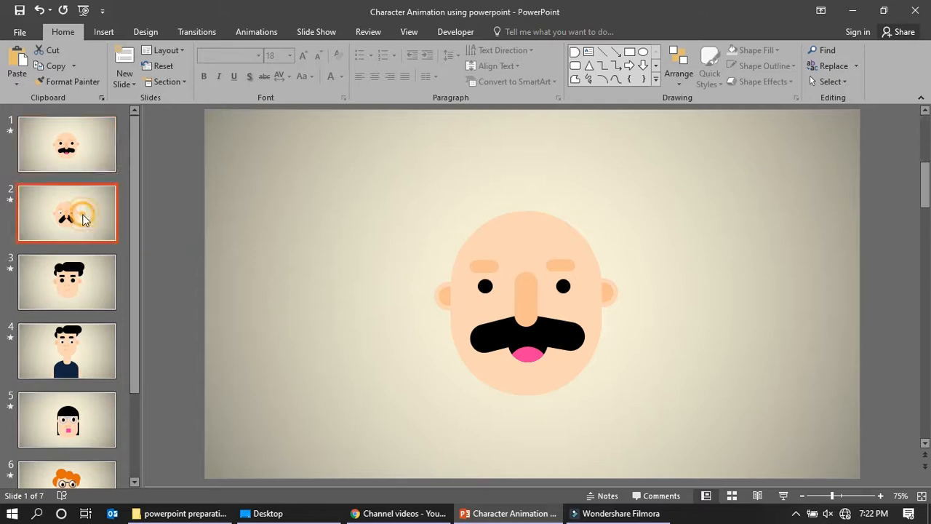
left_click(88, 293)
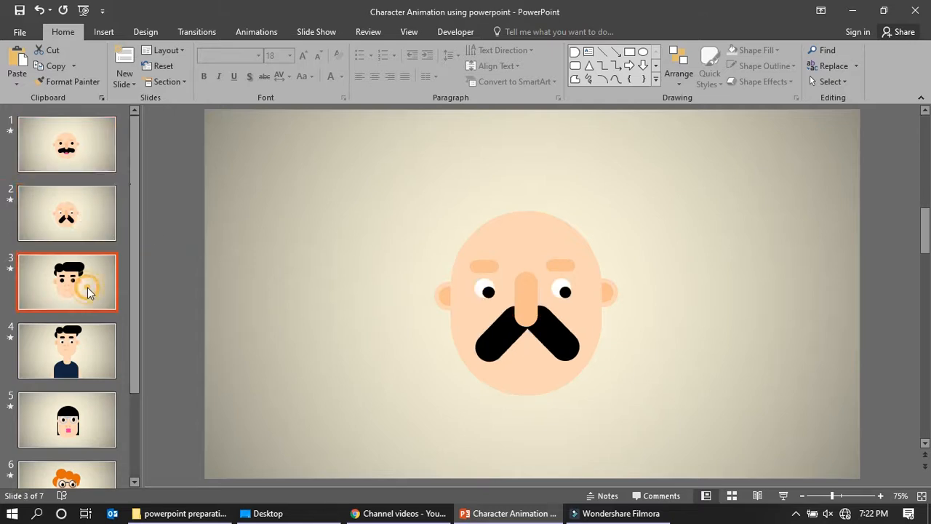
left_click(85, 364)
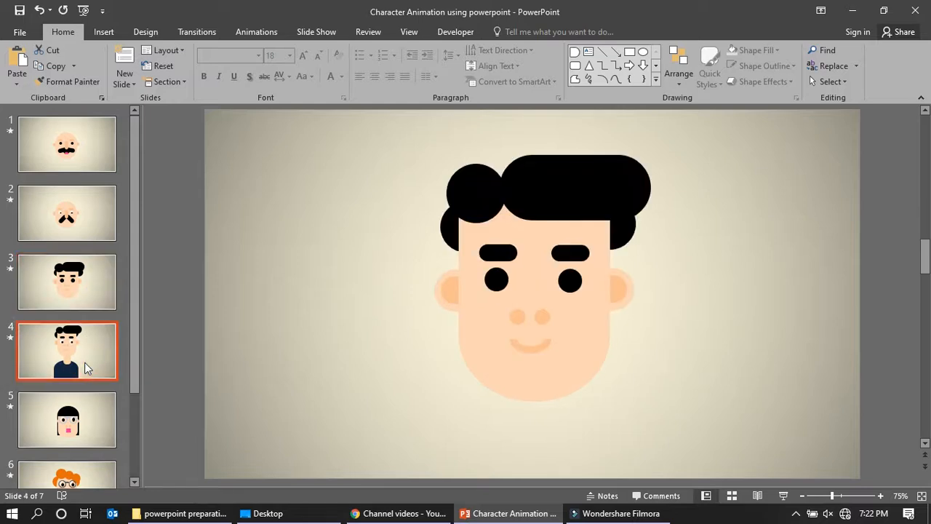
left_click(84, 430)
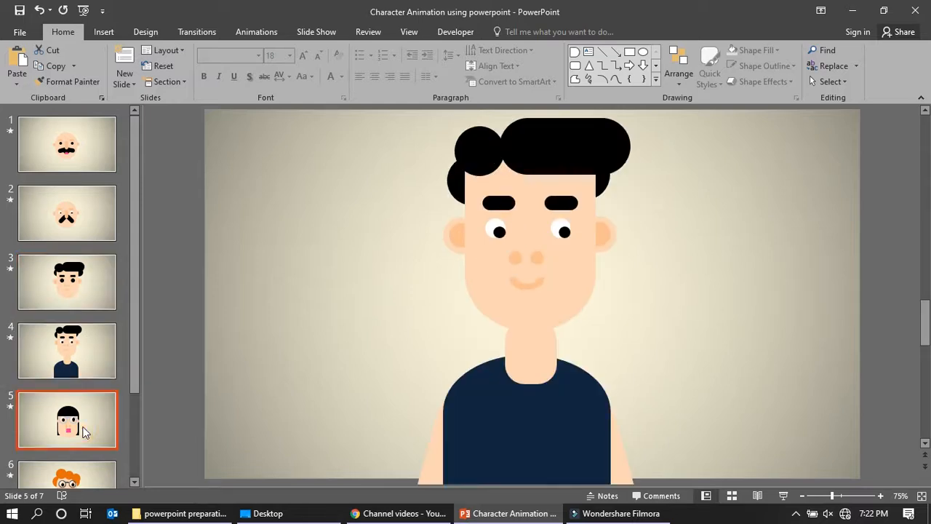
left_click(84, 432)
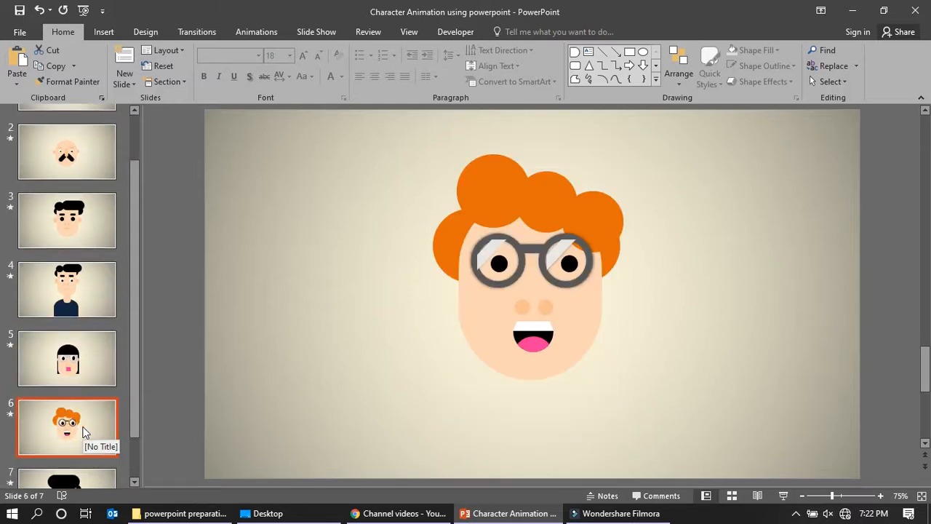
scroll(85, 432, "down", 1)
left_click(84, 432)
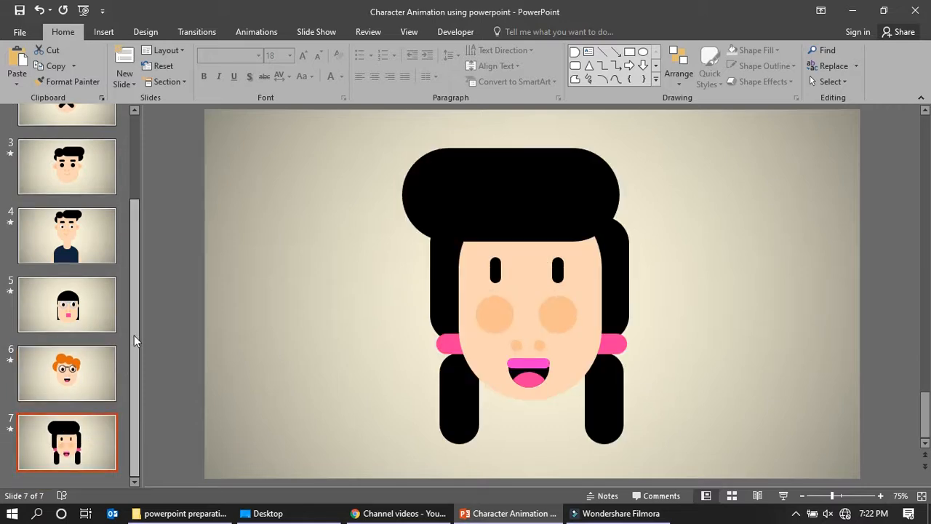
left_click_drag(134, 335, 128, 212)
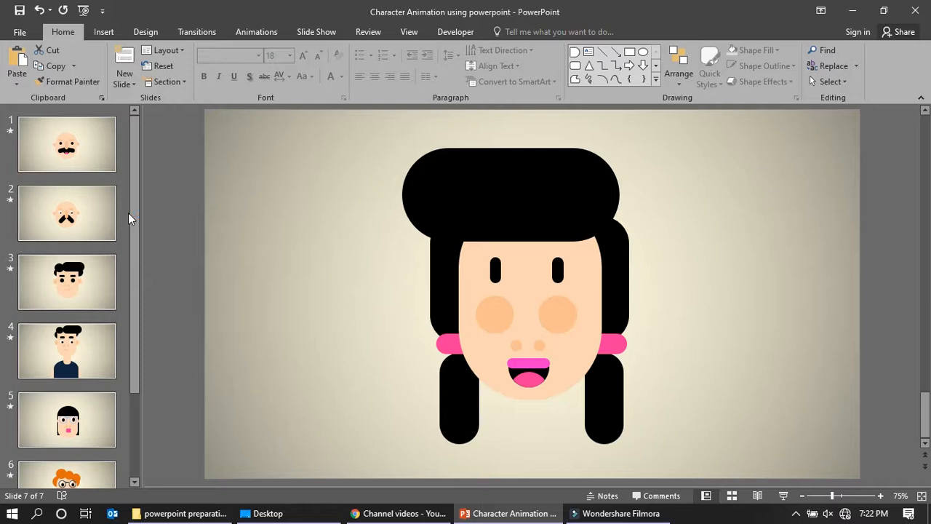
left_click(107, 164)
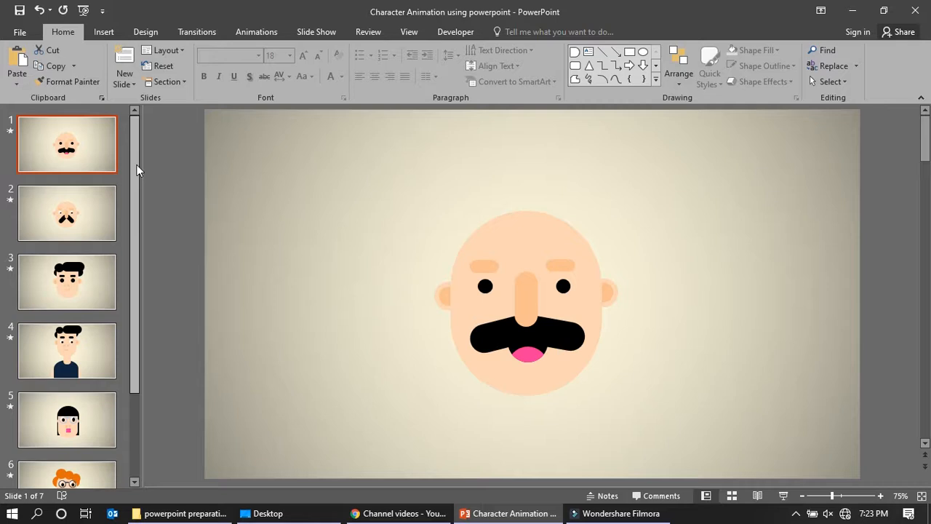
Add a new slide with the Blank layout directly after slide 1
left_click(99, 158)
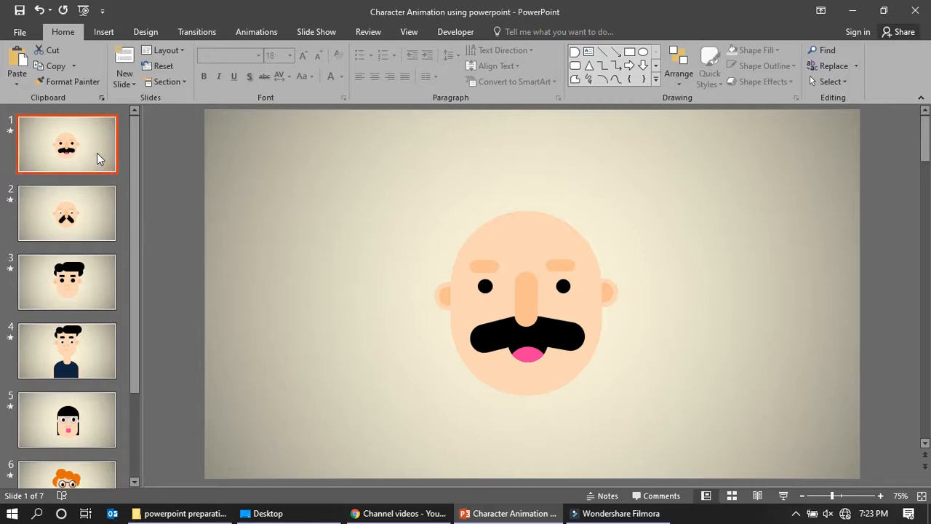
left_click(133, 88)
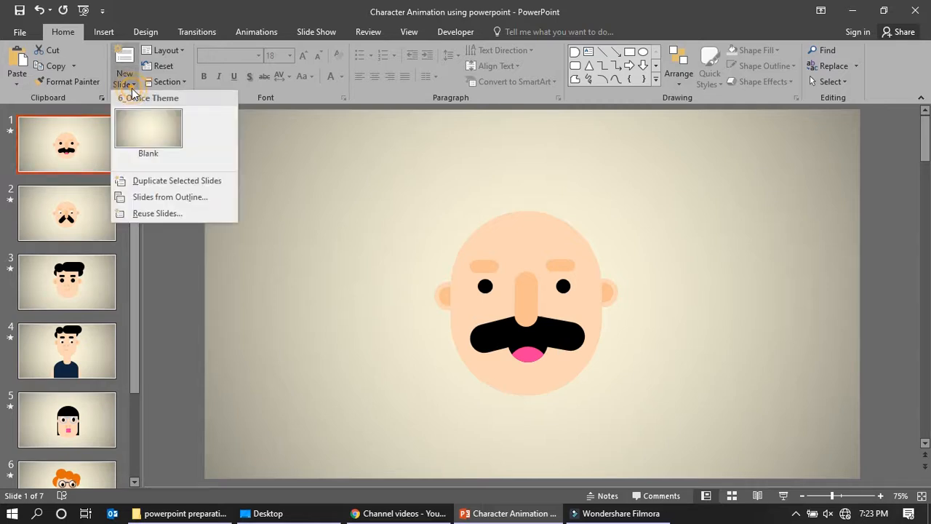
left_click(141, 123)
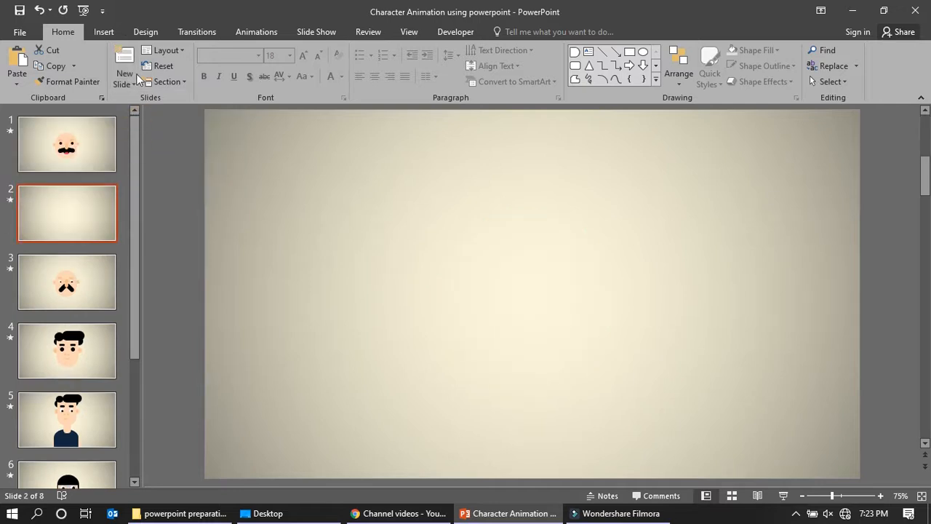
Draw a rounded rectangle about 2.67" high and 1.92" wide near the center of the blank slide
left_click(105, 32)
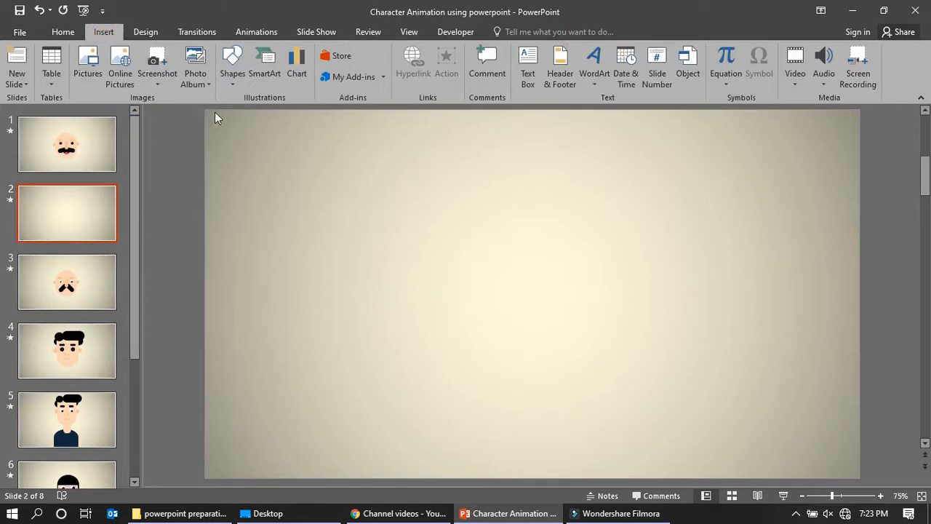
left_click(233, 77)
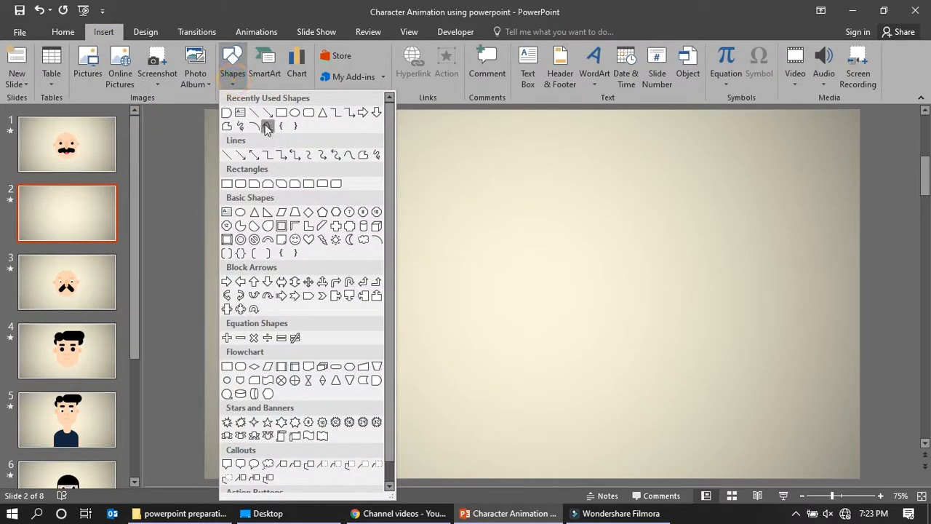
left_click(240, 182)
left_click_drag(483, 220, 578, 351)
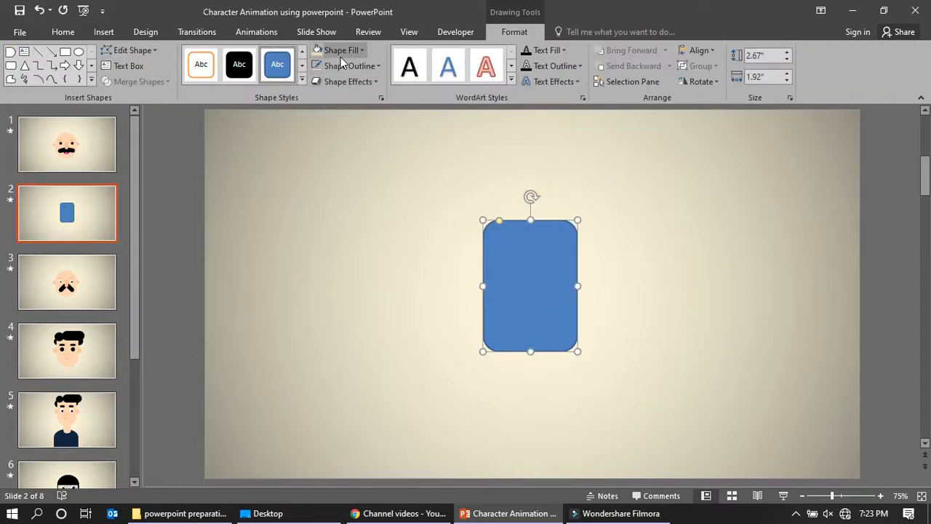
Give the rounded rectangle a light peach fill and no outline
left_click(360, 50)
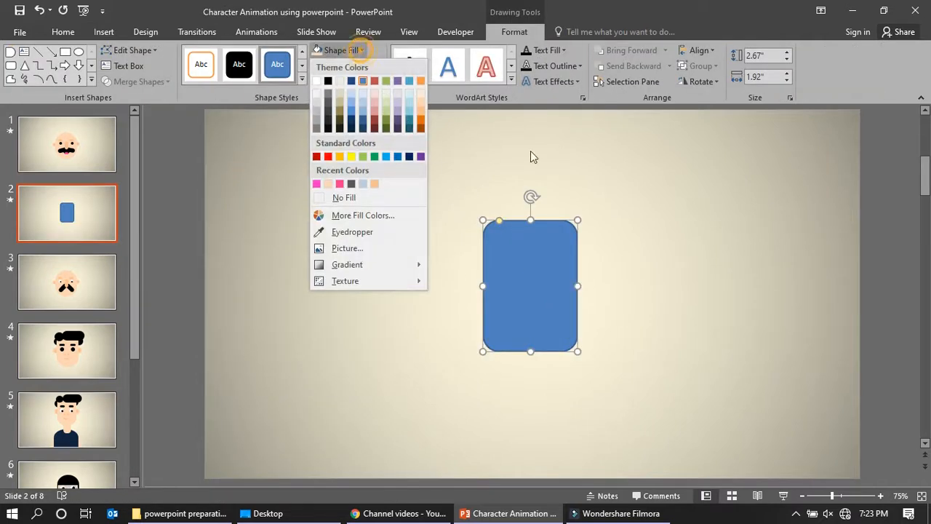
left_click(421, 100)
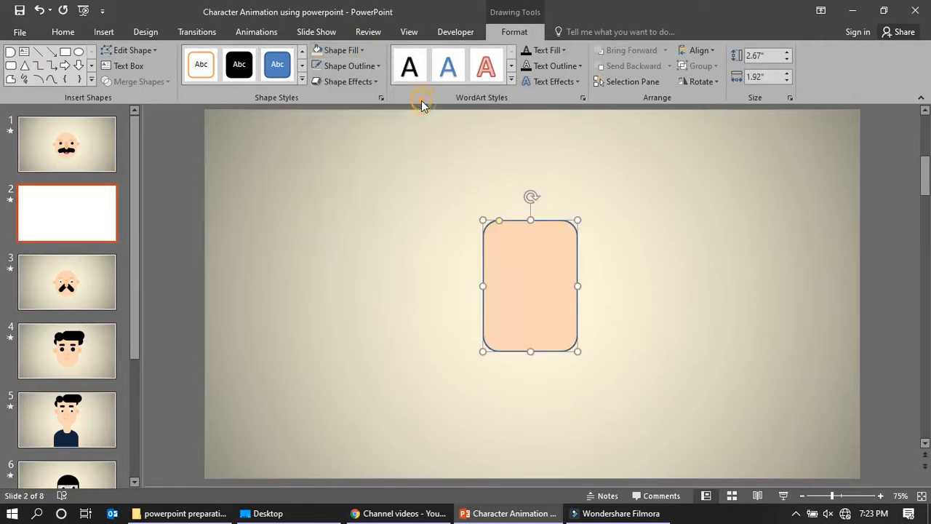
left_click(331, 66)
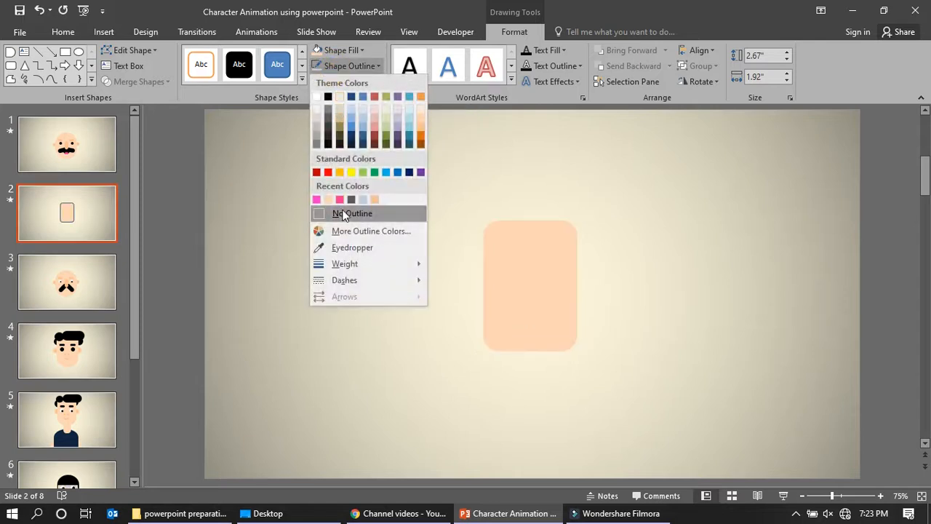
left_click(342, 210)
Round the peach shape's corners fully and resize it to about 3.25" high by 2.75" wide to form the head
left_click_drag(499, 220, 540, 246)
left_click_drag(481, 219, 459, 187)
left_click_drag(509, 256, 509, 265)
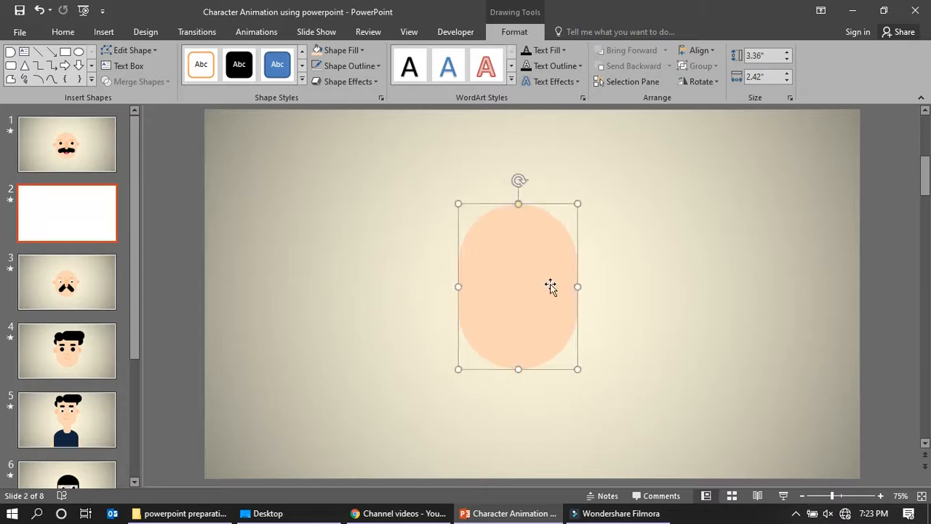
left_click_drag(578, 286, 594, 287)
left_click(527, 204)
left_click_drag(526, 370, 527, 363)
left_click(526, 379)
left_click(507, 271)
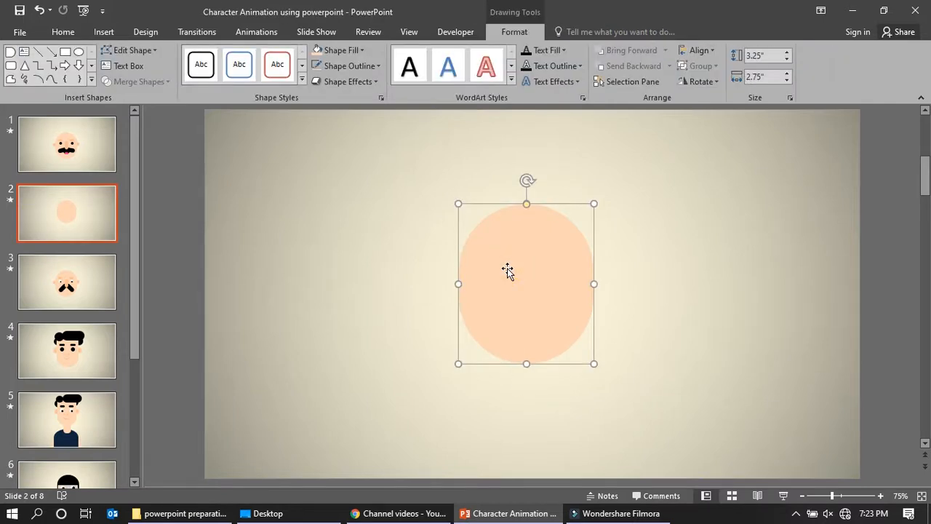
left_click(528, 276)
Draw a second rounded rectangle about 0.83" high and 1.67" wide beside the head
left_click(91, 82)
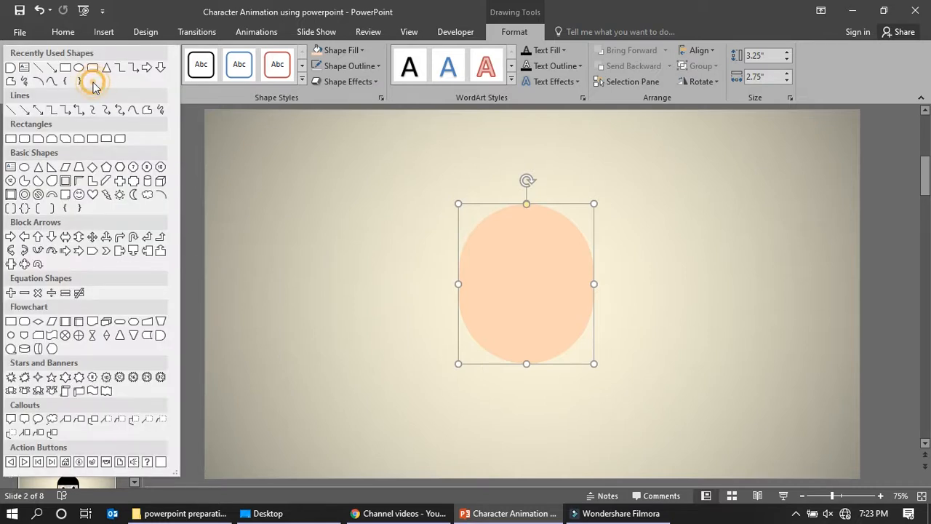
left_click(24, 139)
left_click_drag(291, 239, 374, 277)
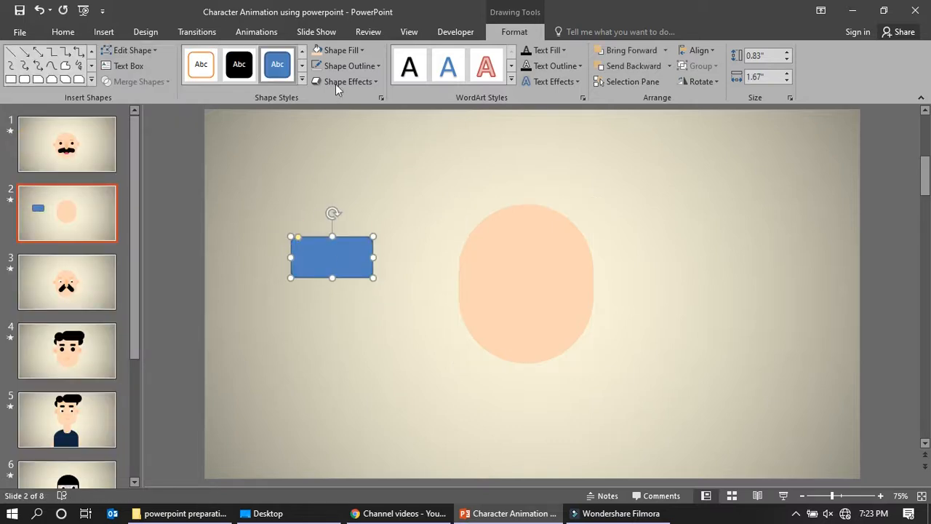
Style the small rectangle with a light orange fill slightly darker than the head, no outline and more strongly rounded corners
left_click(366, 50)
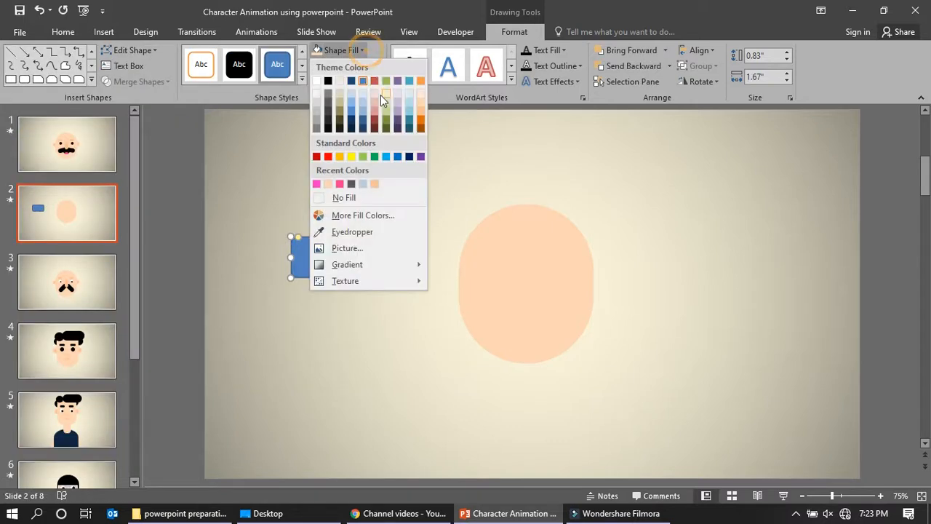
left_click(421, 110)
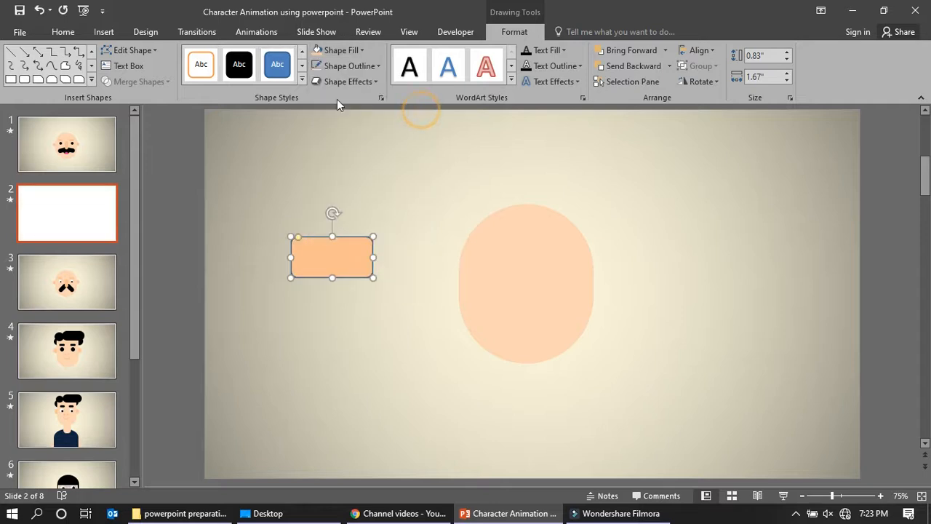
left_click(333, 65)
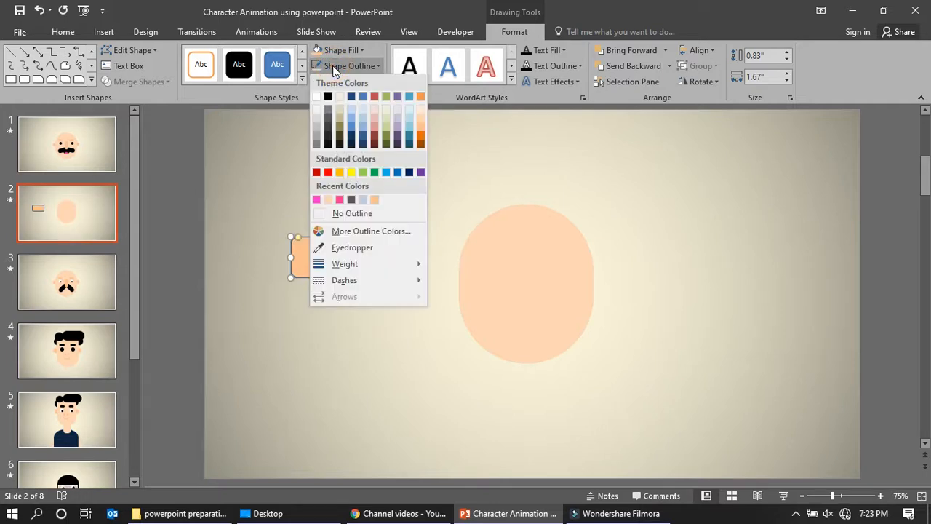
left_click(345, 219)
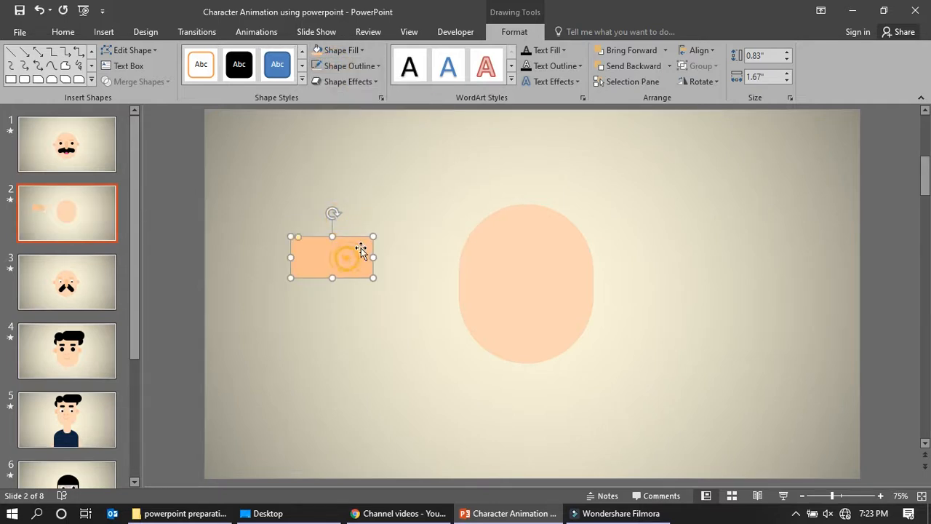
left_click(300, 239)
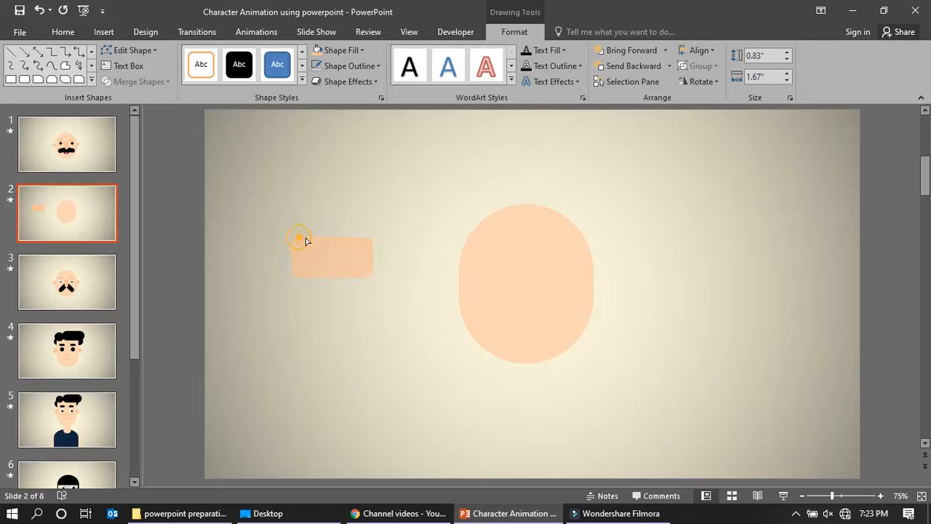
left_click(326, 242)
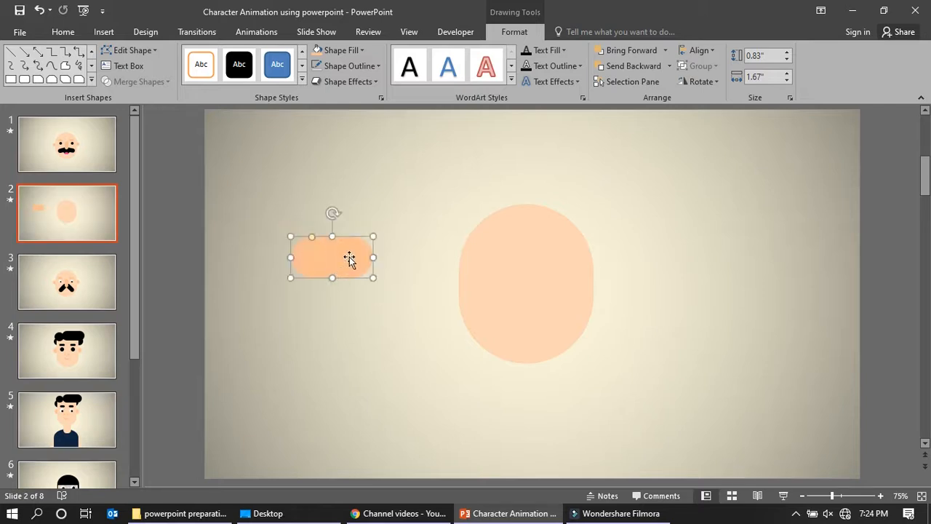
Shrink the small shape to about 0.33" by 0.67", place it on the upper face and duplicate it for a matching pair of eyebrows
left_click_drag(371, 238, 552, 252)
key("ctrl+c")
key("ctrl+v")
left_click_drag(489, 251, 495, 248)
left_click(340, 246)
double_click(486, 252)
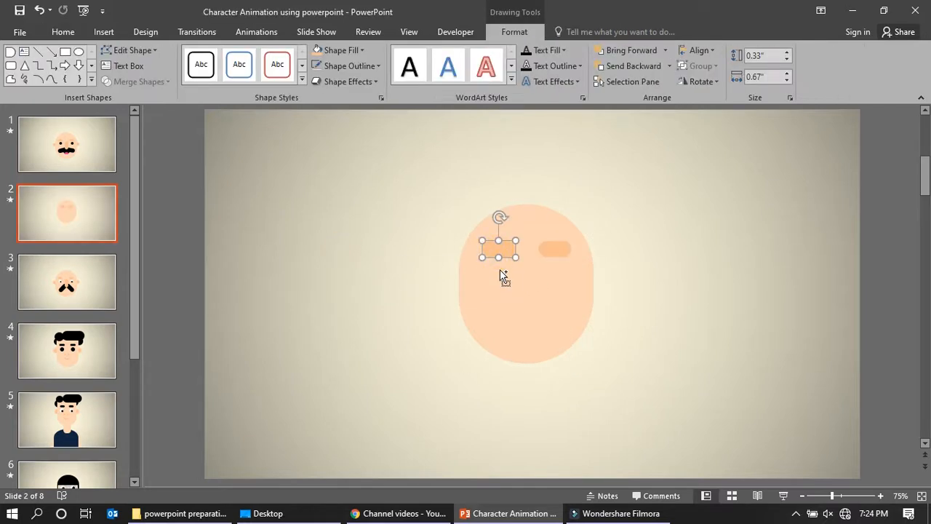
Paste another eyebrow copy, rotate it upright and size it to about 1.04" by 0.52" as a nose below and between the eyebrows
key("ctrl+v")
left_click_drag(519, 264, 581, 294)
left_click_drag(535, 224, 463, 272)
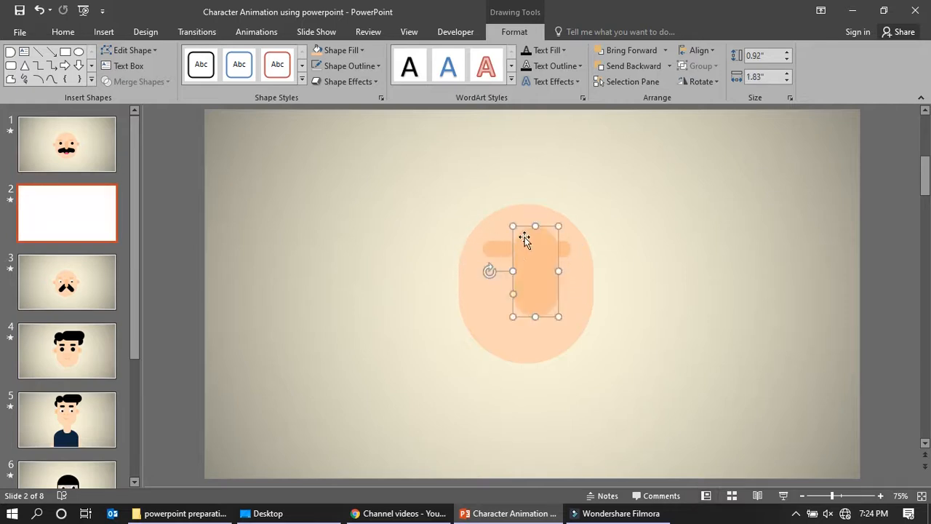
left_click_drag(559, 224, 528, 278)
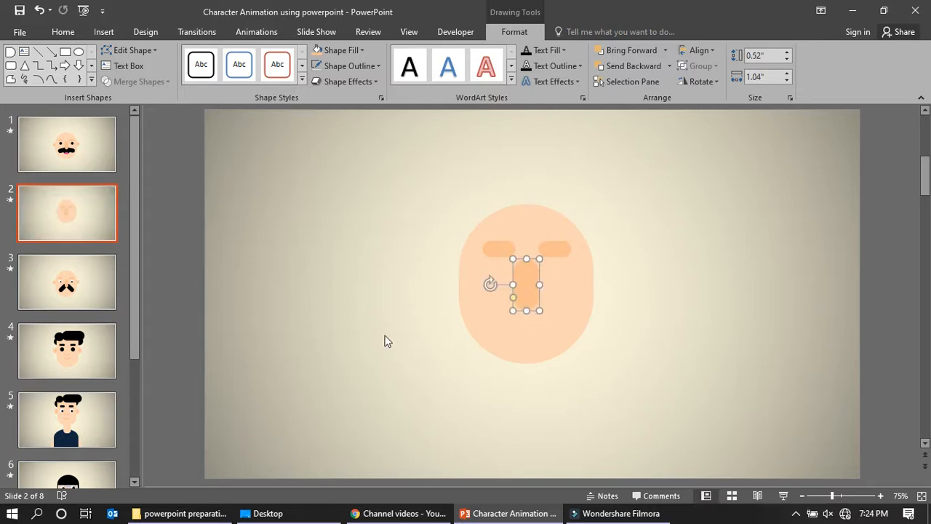
left_click(384, 338)
Draw a circle about 1.33" in diameter on the empty area beside the head
left_click(107, 32)
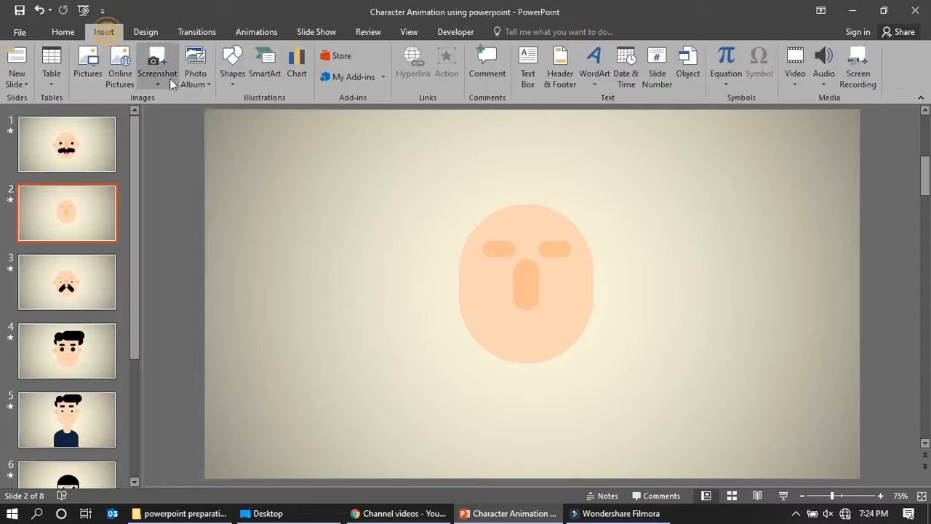
left_click(235, 77)
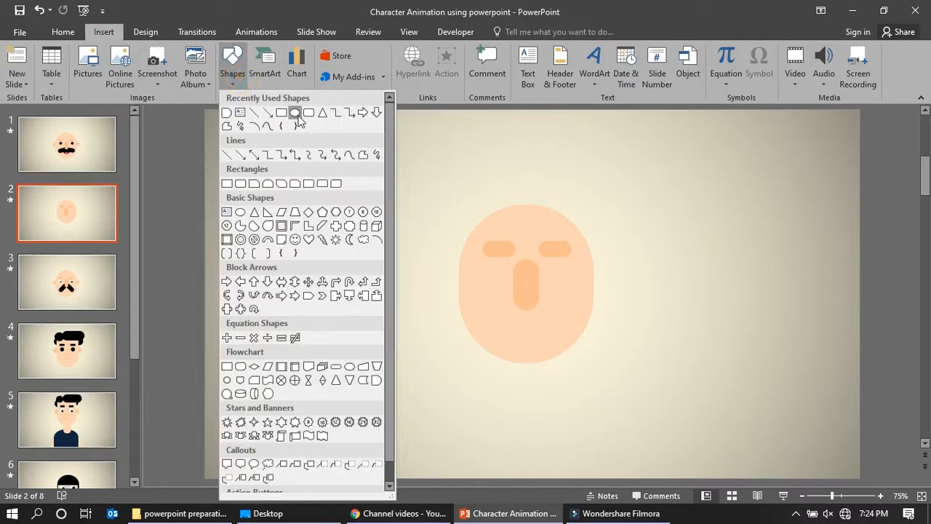
left_click(295, 113)
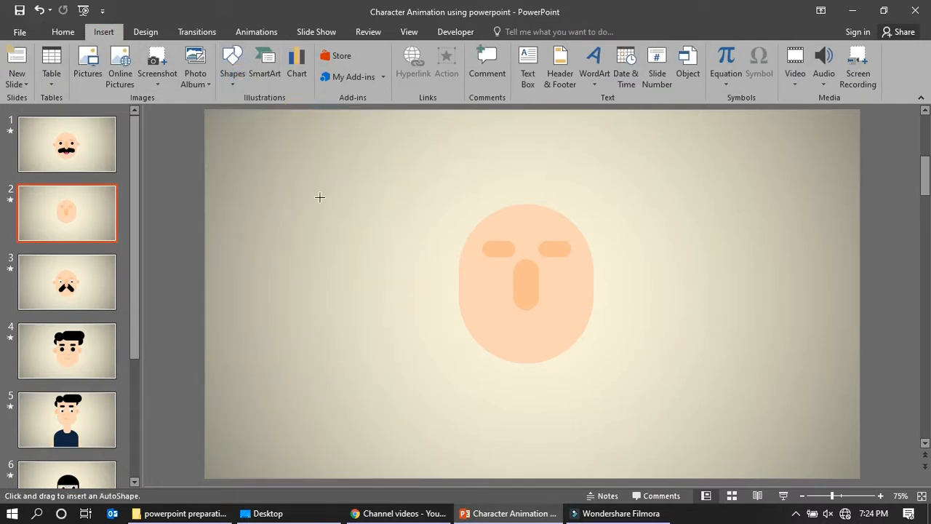
left_click_drag(319, 196, 352, 229)
left_click_drag(328, 199, 358, 261)
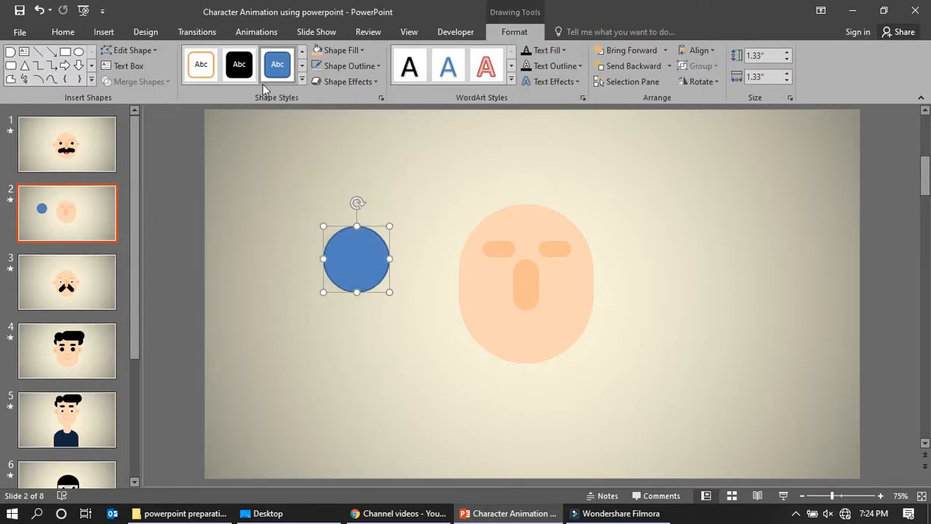
Give the circle beside the head a solid black fill and no outline
left_click(239, 65)
left_click(348, 66)
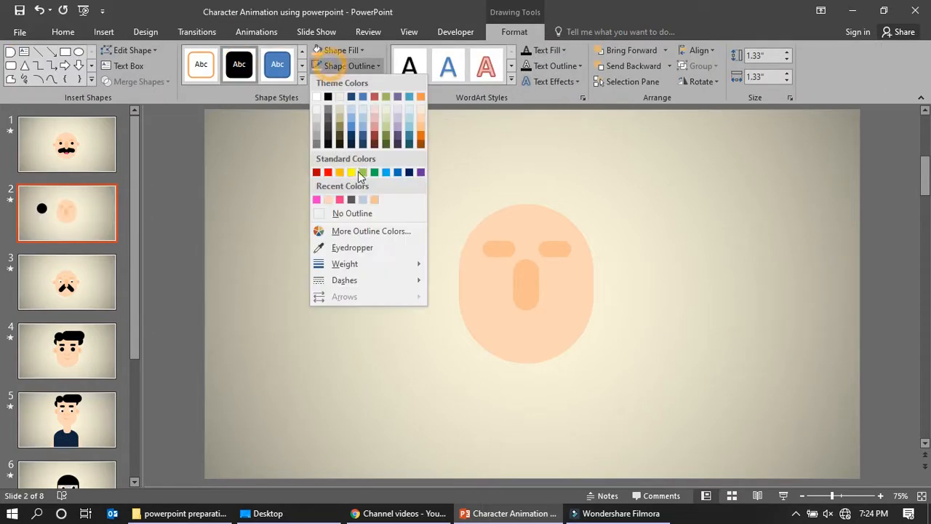
left_click(346, 214)
left_click(367, 305)
Shrink the black circle, place it under one eyebrow and add a copy under the other for a pair of eyes
left_click(375, 245)
left_click_drag(390, 227, 559, 279)
key("ctrl+c")
key("ctrl+v")
left_click(429, 357)
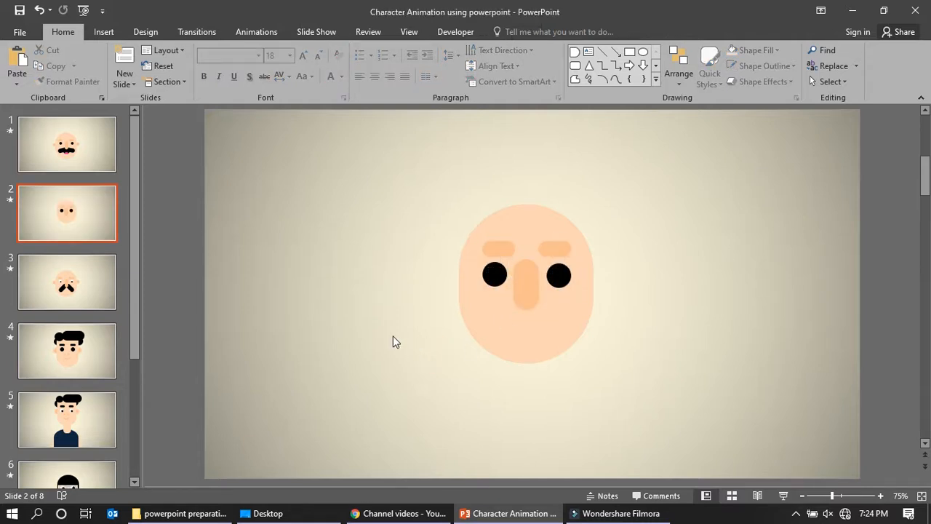
left_click(528, 299)
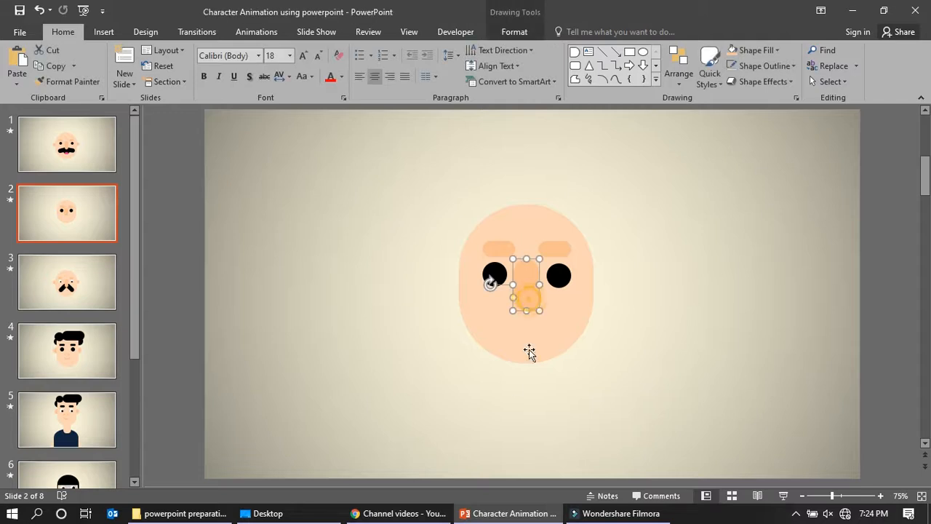
left_click(488, 391)
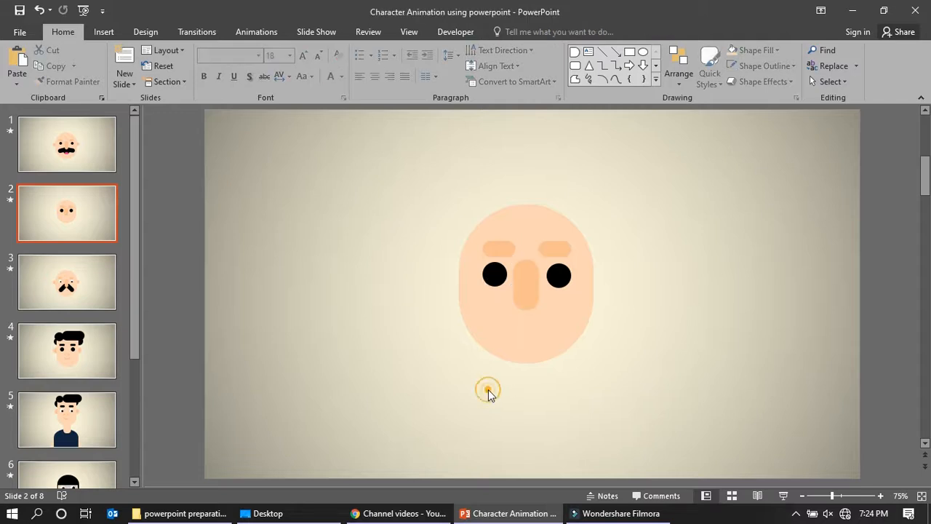
left_click(534, 276)
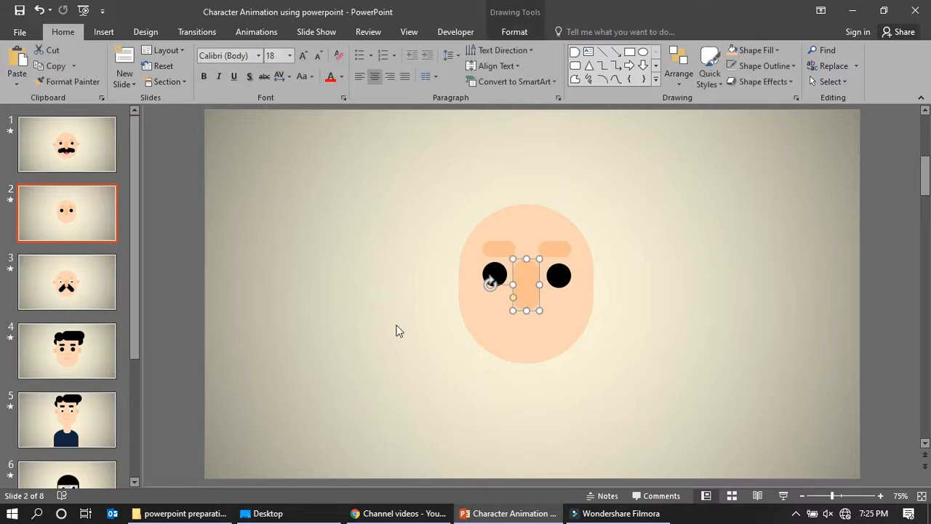
Using the finished face on slide 1 as reference, reduce both eyes on slide 2 to about 0.38" and align them below the eyebrows
left_click(82, 149)
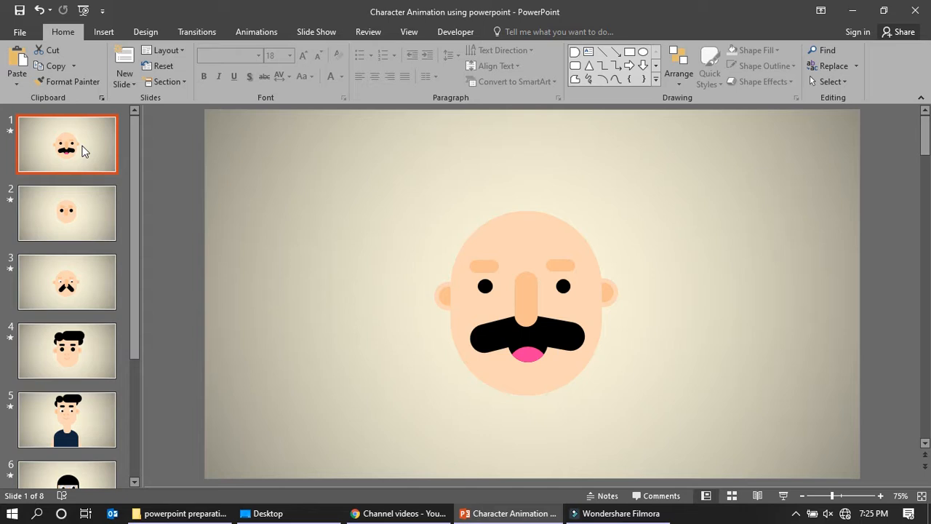
left_click(85, 218)
left_click(503, 247)
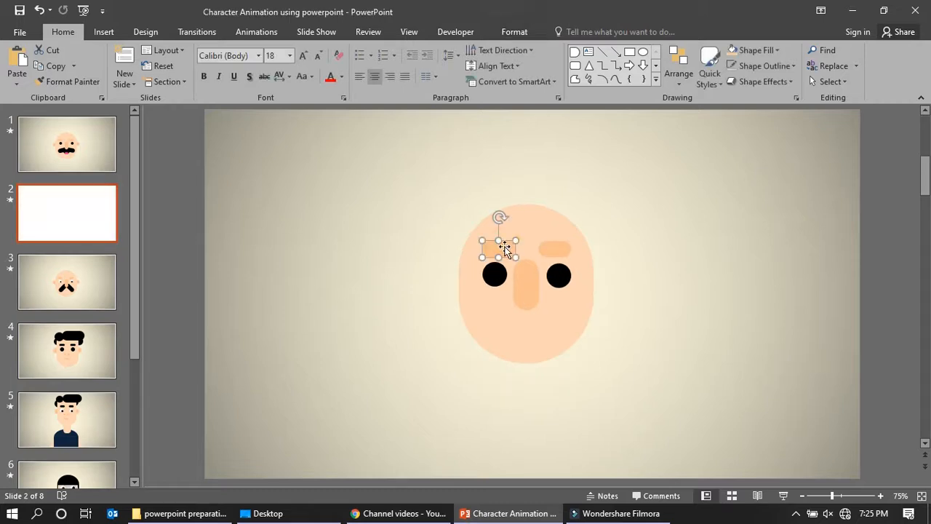
left_click_drag(499, 240, 565, 269)
left_click(557, 246)
left_click(500, 275)
left_click(558, 277, "shift")
left_click(502, 297)
left_click_drag(493, 280, 498, 284)
left_click_drag(557, 281, 558, 281)
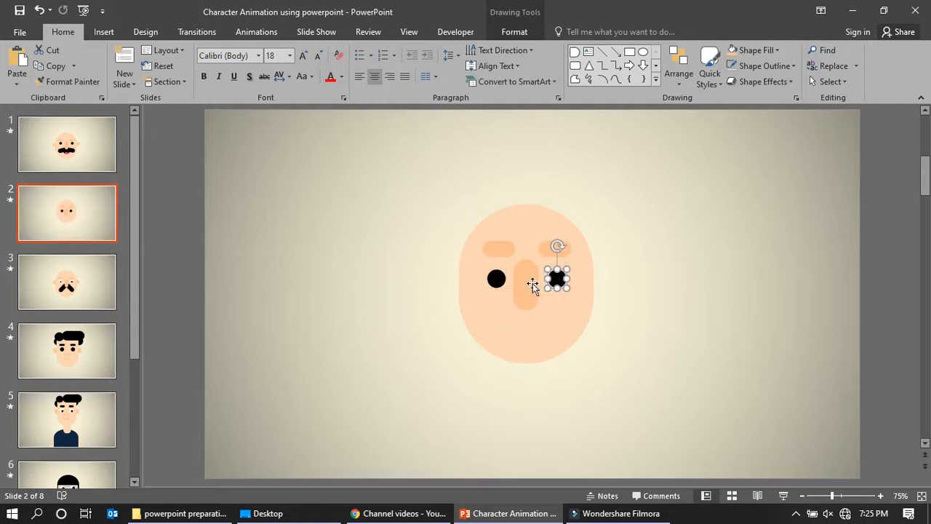
Shrink the nose to about 0.83" long and 0.42" wide, keeping it centered between the eyes
left_click(534, 288)
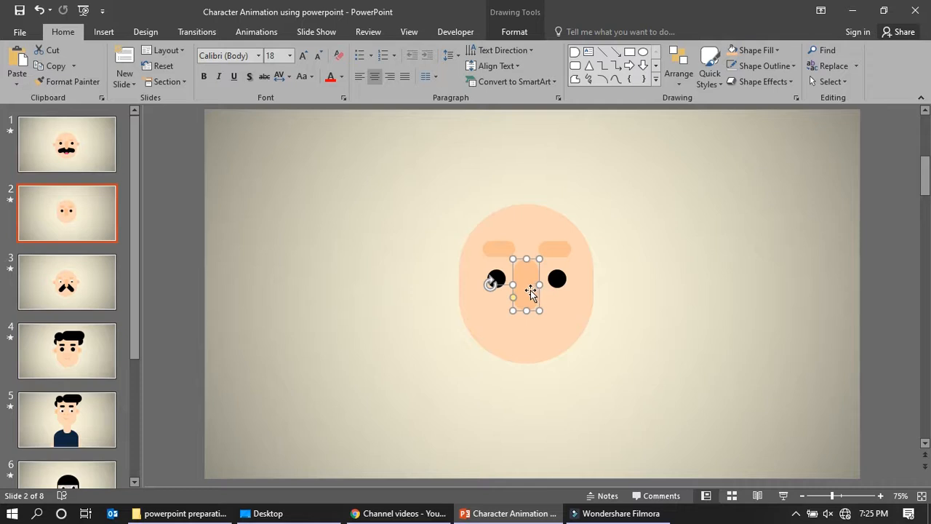
left_click_drag(511, 259, 528, 289)
left_click(613, 298)
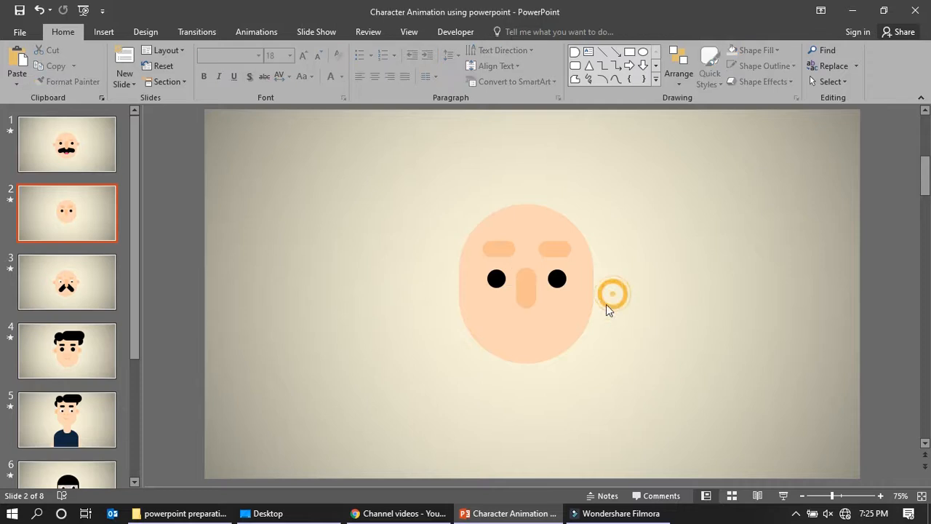
Duplicate the nose onto the empty area beside the head, tilt the copy slightly from horizontal and resize it to about 0.46" by 1.17"
left_click(519, 288)
key("ctrl+v")
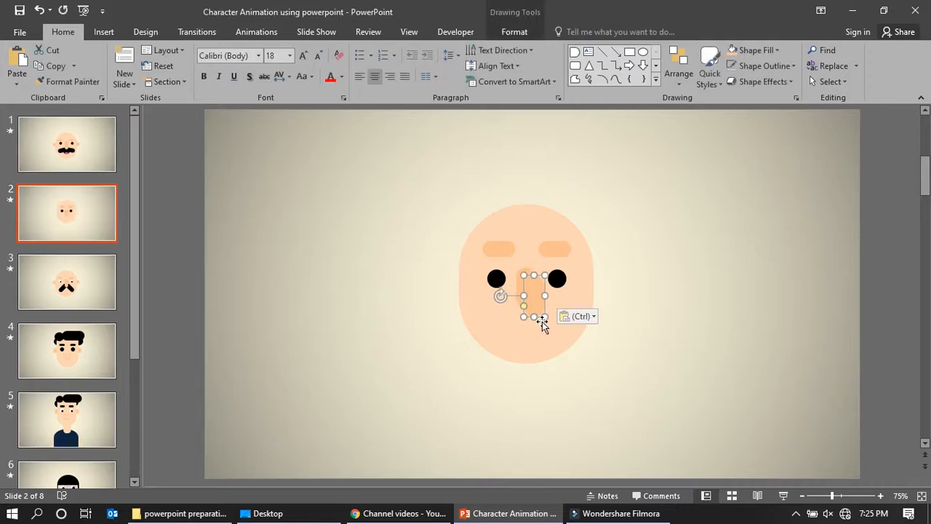
left_click_drag(545, 316, 325, 295)
left_click(314, 336)
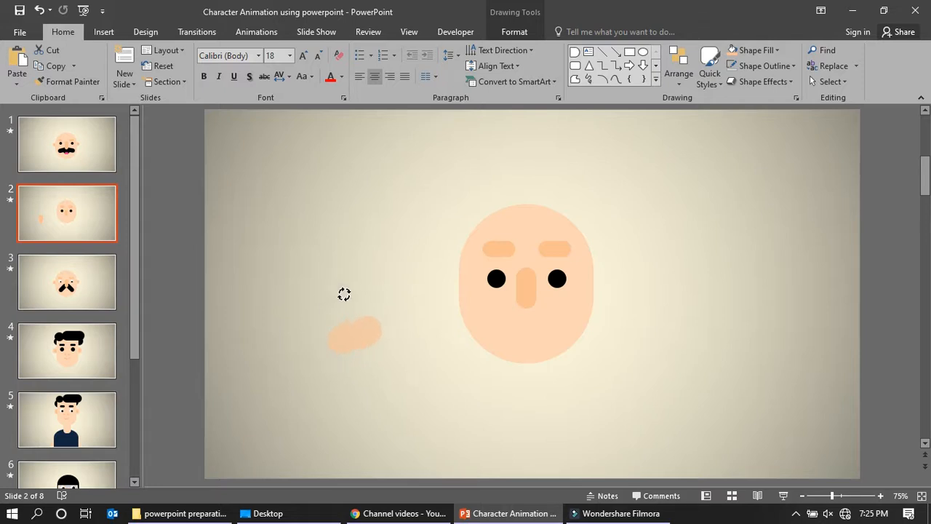
left_click_drag(343, 293, 344, 296)
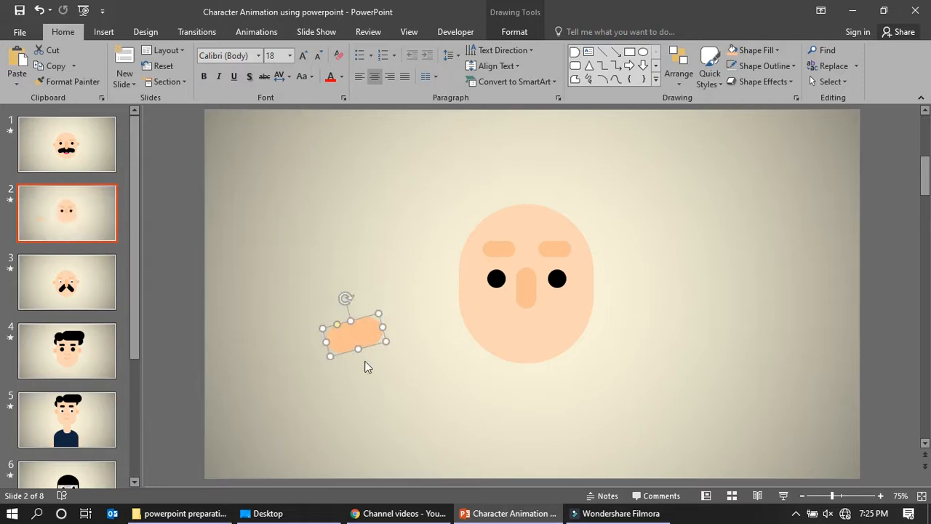
left_click_drag(359, 351, 356, 343)
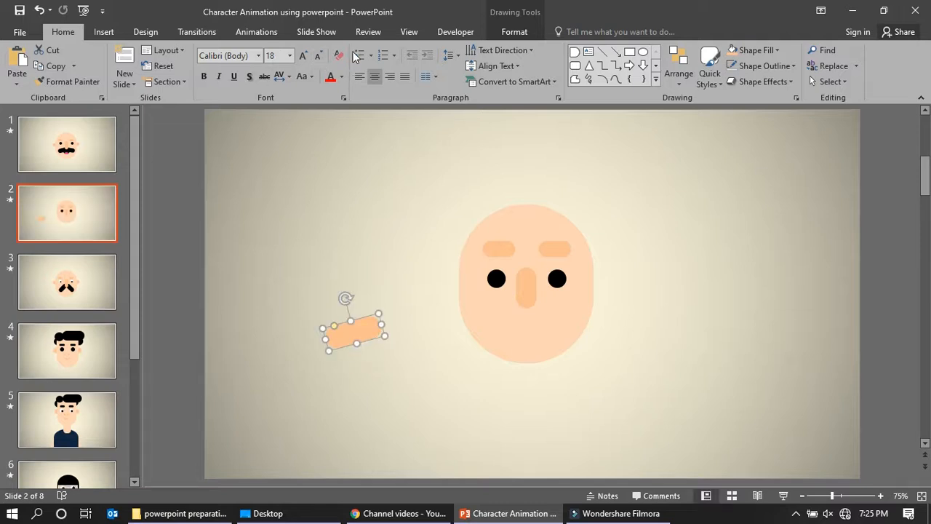
Fill the tilted shape black, shrink it to about 0.34" by 0.86" and place it under the nose as the left moustache half
left_click(499, 35)
left_click(339, 50)
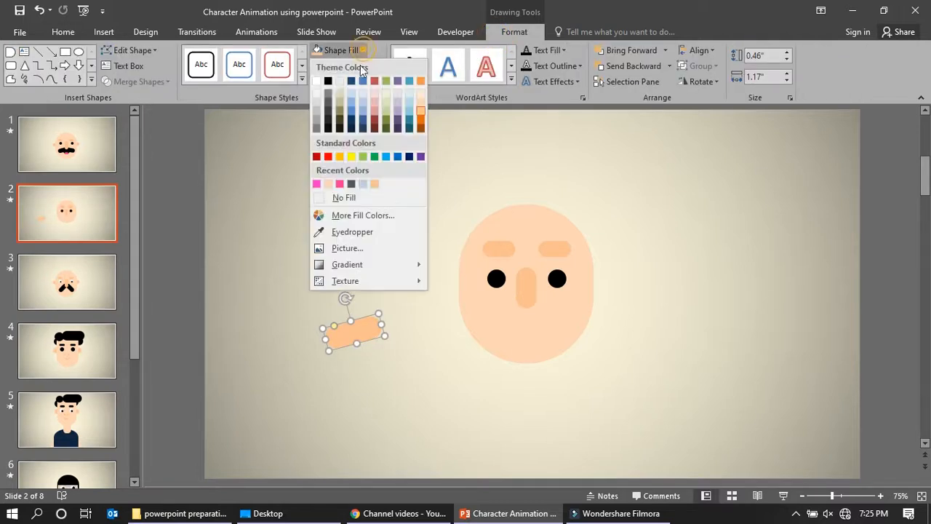
left_click(334, 86)
left_click_drag(353, 340, 497, 321)
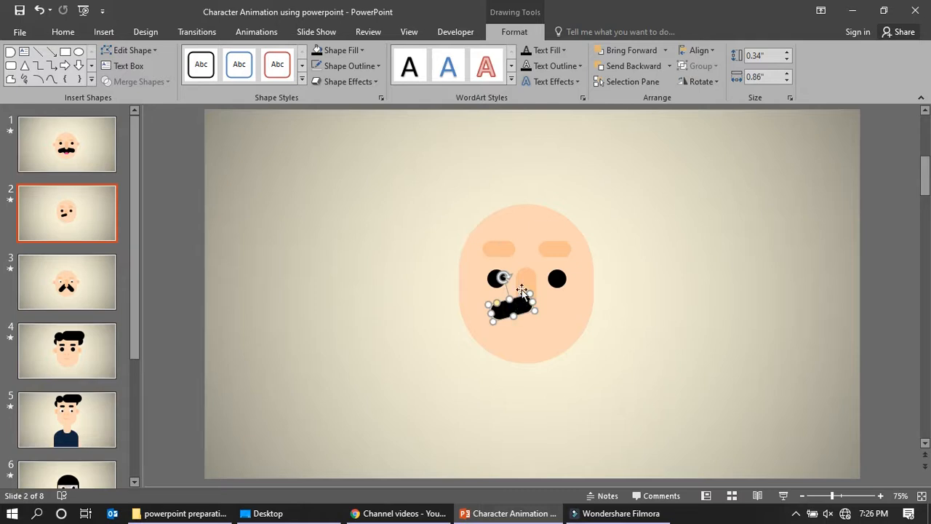
Bring the nose to the front and shift the moustache half slightly down so it tucks under the nose tip
left_click(526, 284)
right_click(527, 282)
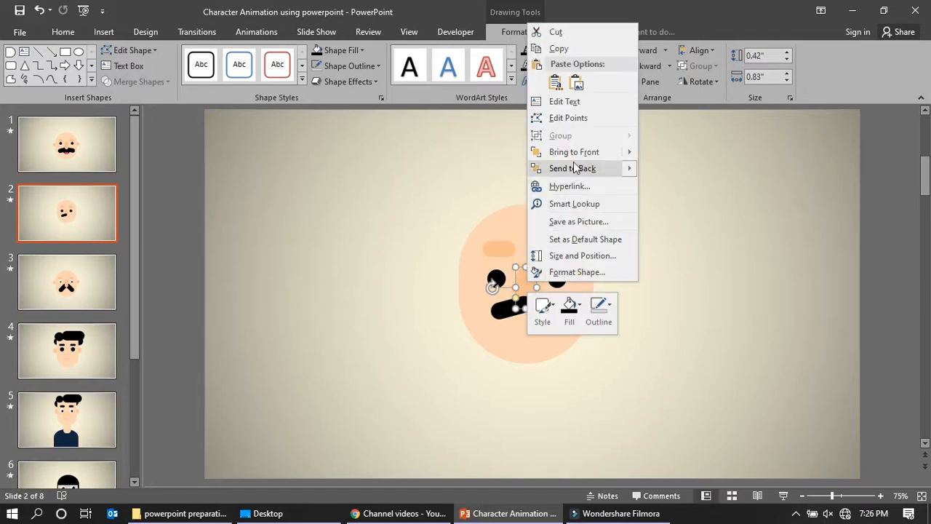
left_click(574, 152)
left_click(364, 284)
left_click_drag(504, 317, 501, 320)
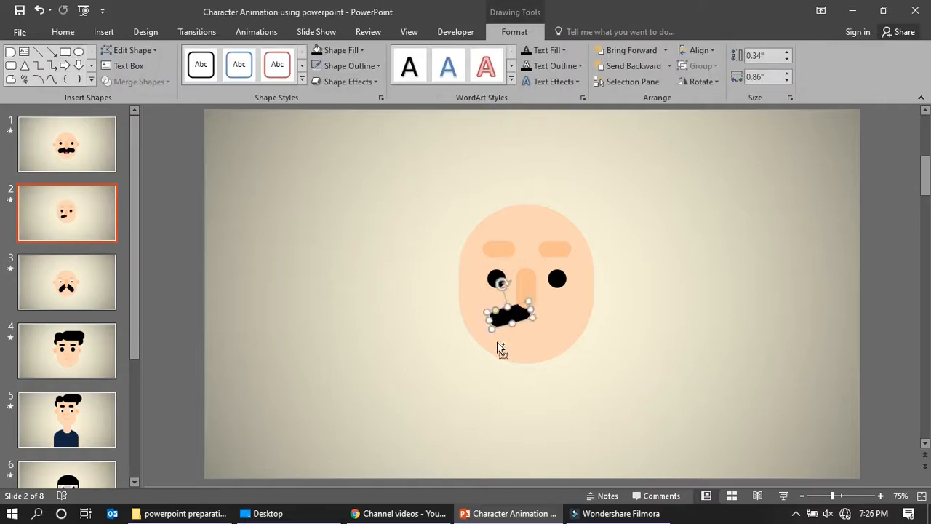
Duplicate the moustache half, mirror the copy to form the right half, and bring the nose in front of the moustache
key("ctrl+c")
key("ctrl+v")
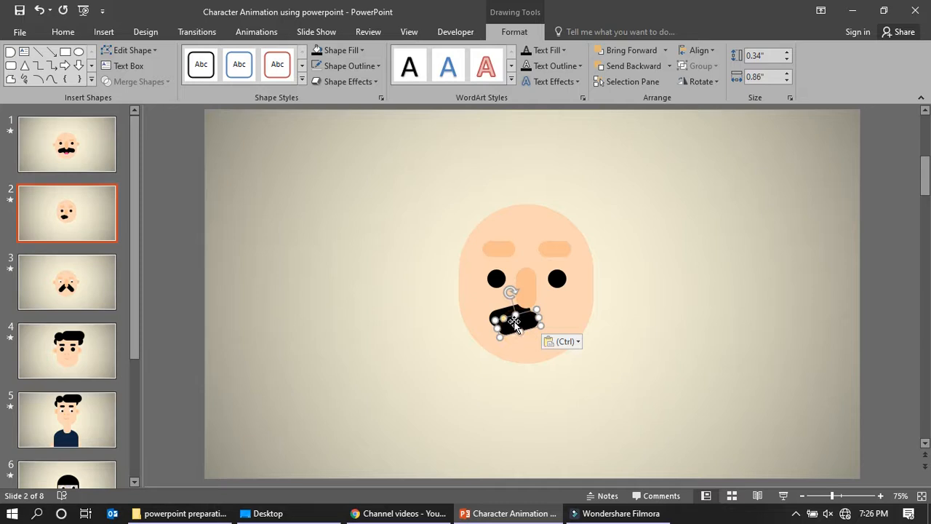
mouse_move(515, 315)
left_mouse_down()
mouse_move(623, 339)
mouse_move(606, 311)
mouse_move(574, 364)
mouse_move(605, 382)
mouse_move(611, 371)
mouse_move(530, 315)
left_mouse_up()
left_click(526, 286)
right_click(527, 293)
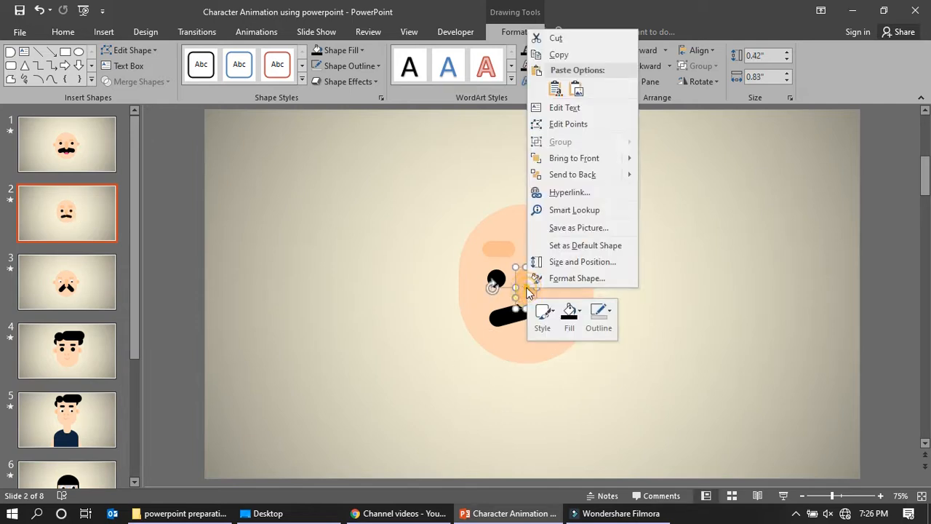
left_click(574, 158)
left_click(732, 297)
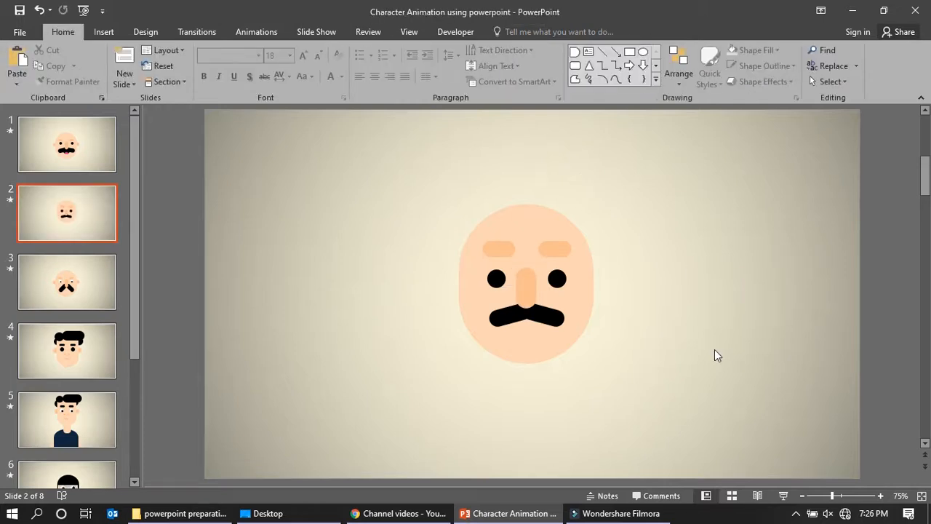
Place a copy of an eye beside the head, enlarge it to about 0.67" and fill it with the nose's light orange
left_click(557, 278)
left_click_drag(558, 280, 682, 340)
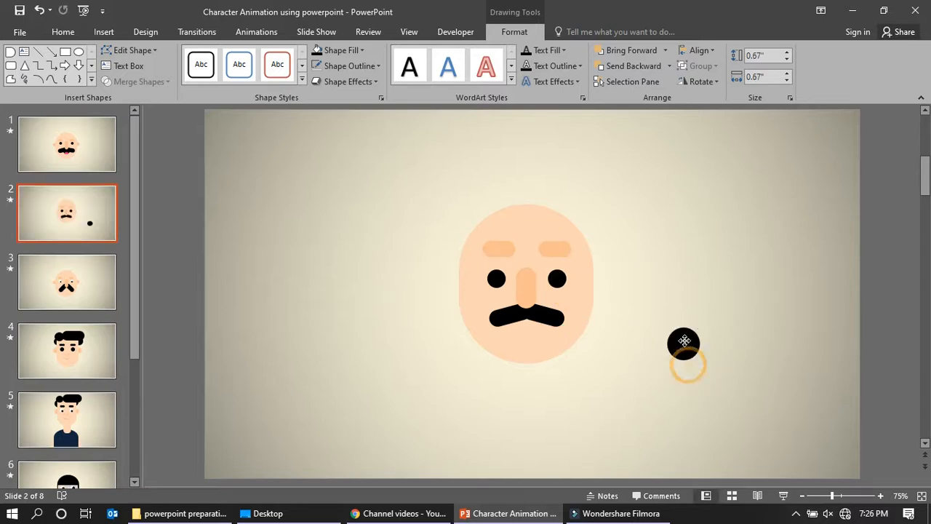
left_click(361, 51)
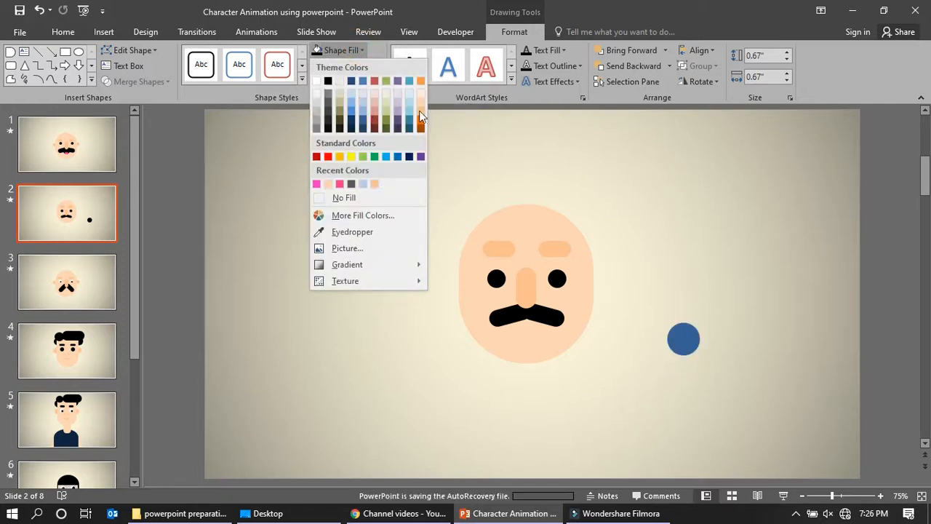
left_click(422, 110)
left_click(646, 387)
Duplicate the orange circle, shrink the copy to about 0.42", fill it with the head's paler orange and center it inside the larger one
left_click(697, 340)
key("ctrl+c")
key("ctrl+v")
left_click_drag(690, 402, 683, 337)
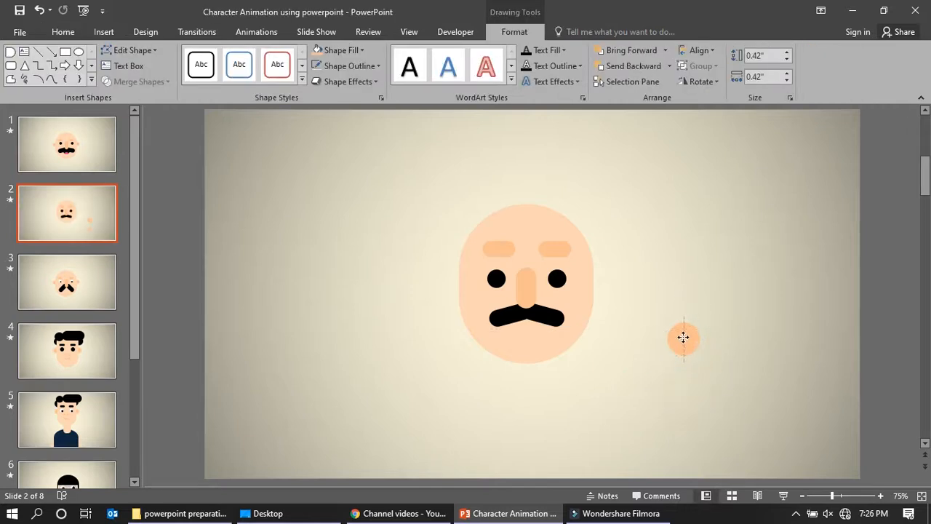
left_click(360, 49)
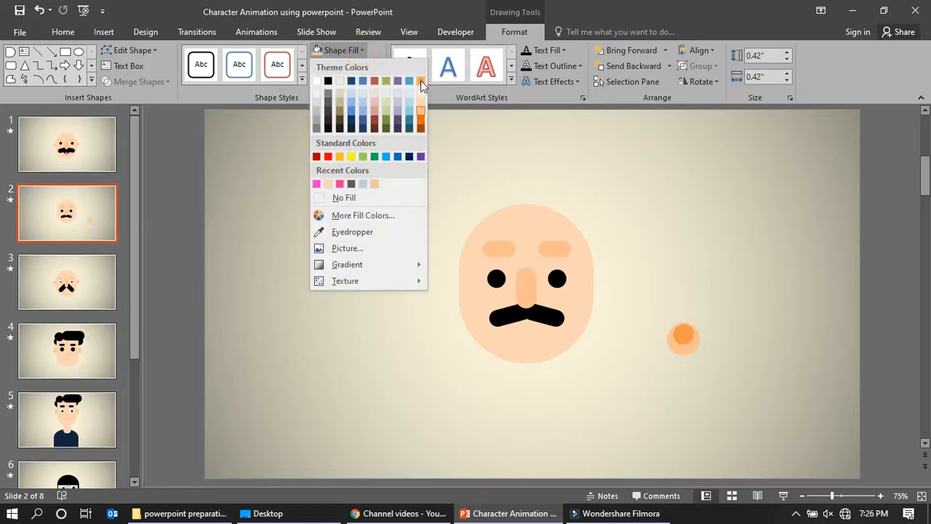
left_click(421, 101)
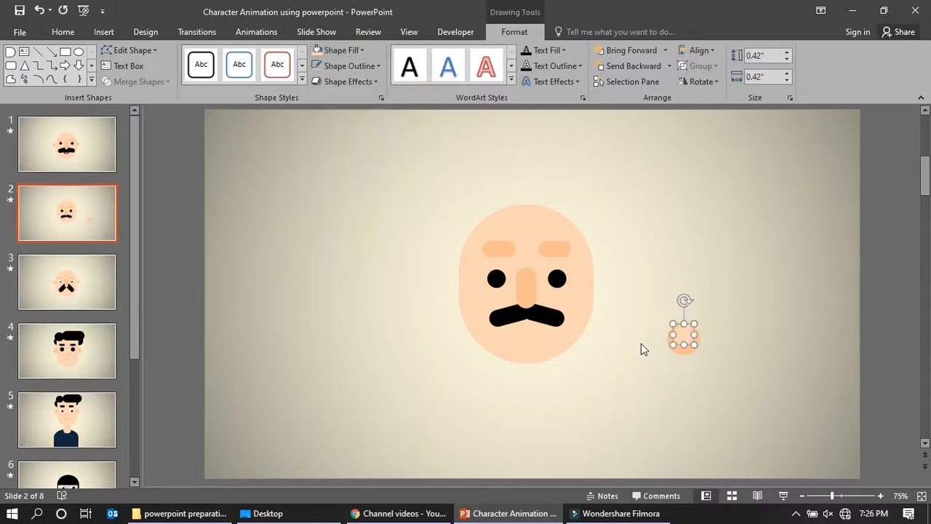
left_click(641, 343)
left_click_drag(683, 338, 684, 336)
Select both concentric circles and group them as one ear
left_click(676, 387)
left_click(682, 341)
left_click(636, 277)
left_click_drag(626, 256, 718, 399)
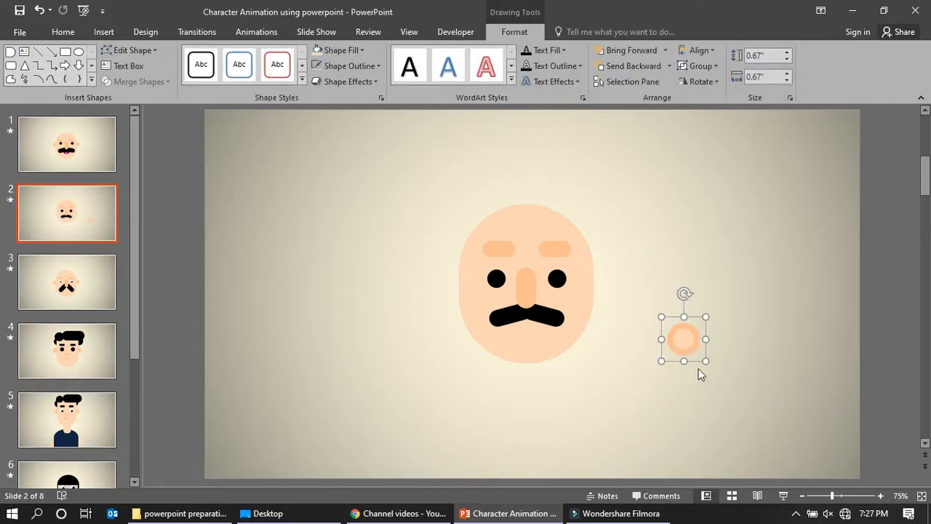
Move the ear onto the right edge of the head and send it to the back
left_click_drag(678, 337, 594, 272)
right_click(594, 272)
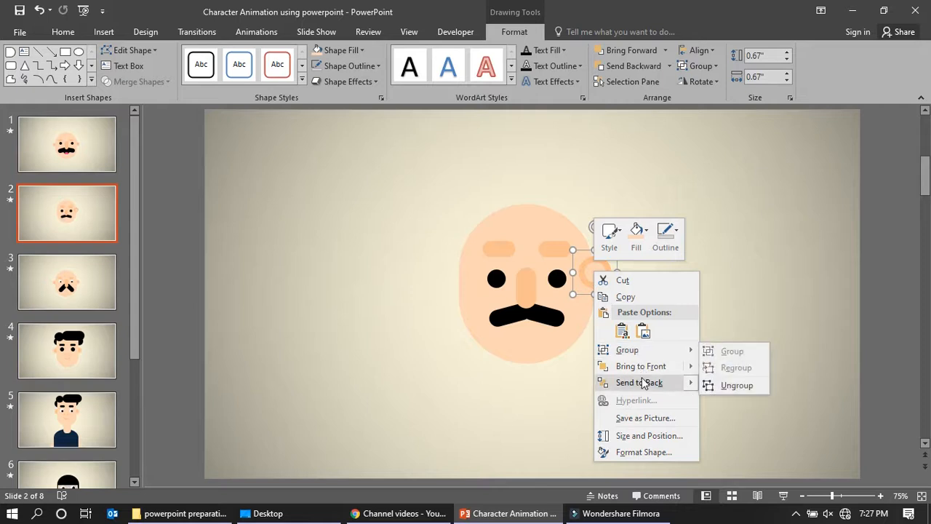
left_click(642, 383)
left_click(641, 377)
Duplicate the ear onto the left edge of the head at the same height and send the copy to the back
left_click(605, 280)
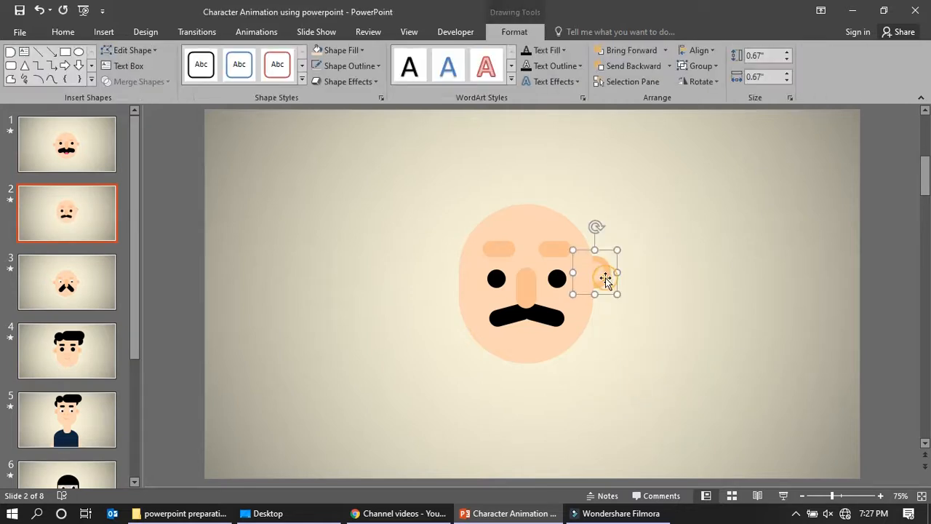
key("ctrl+v")
left_click_drag(605, 281, 460, 270)
right_click(460, 270)
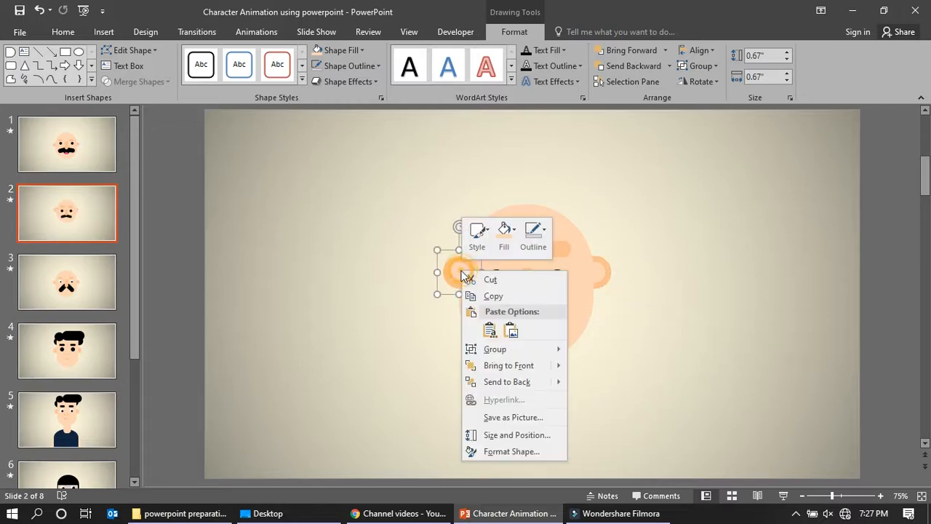
left_click(501, 379)
left_click(689, 396)
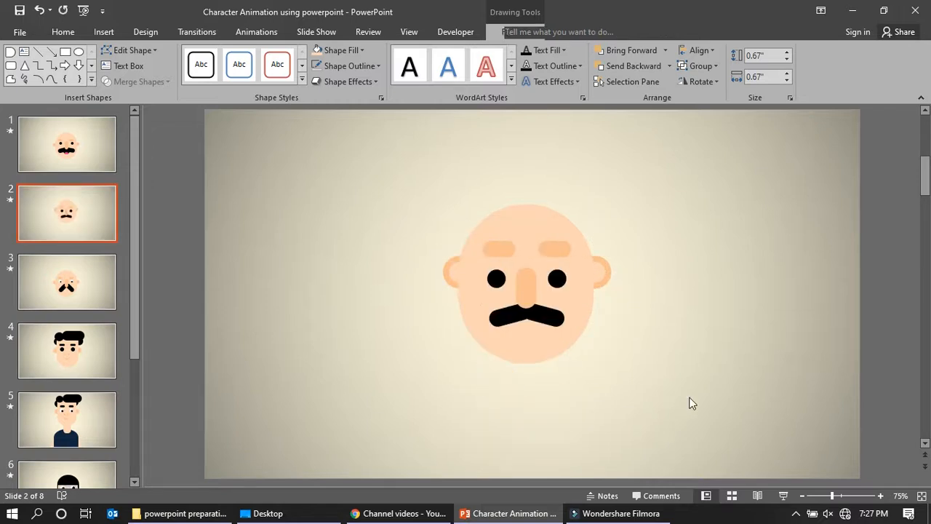
Nudge the left ear horizontally in fine steps so it protrudes as much as the right ear
left_click(443, 273)
key("ctrl+Right")
key("ctrl+Right")
key("ctrl+Right")
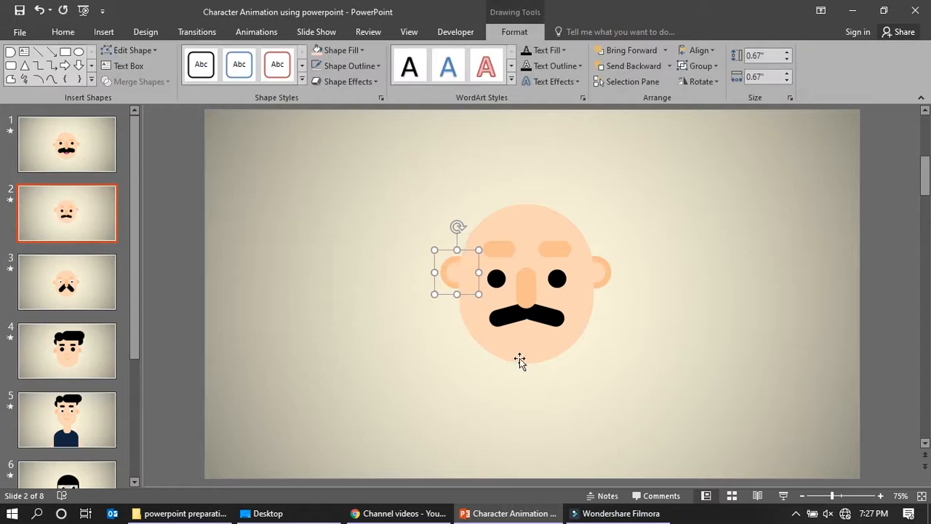
key("ctrl+Right")
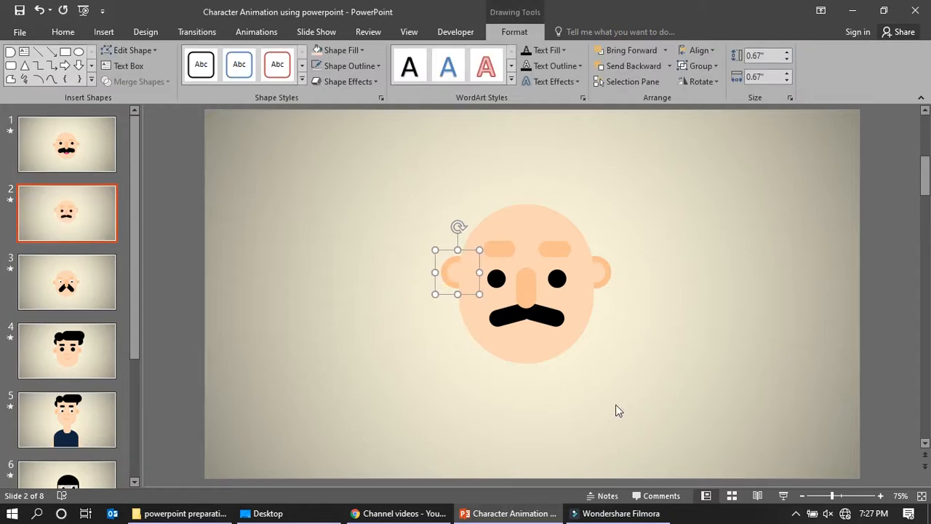
left_click(609, 401)
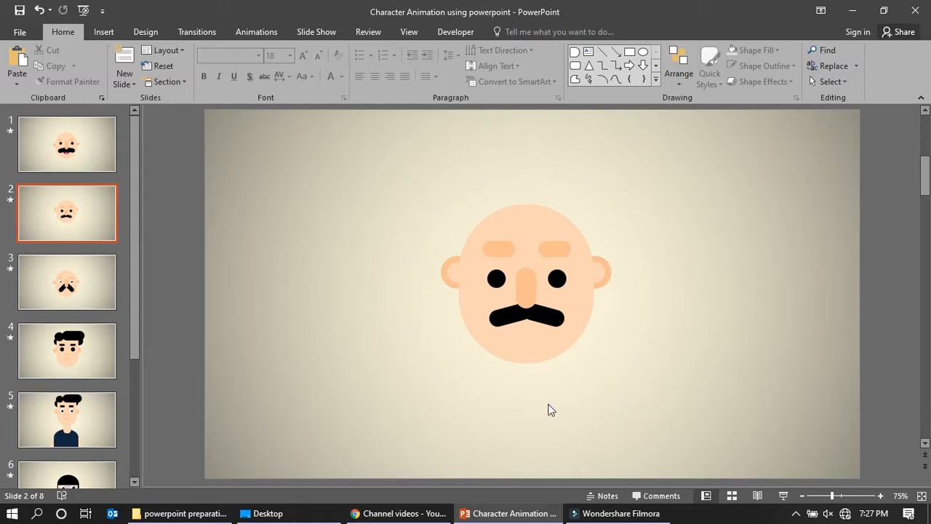
Copy the right eye beside the face, enlarge it to a 1" black circle and duplicate it into a vertical column of three
left_click(555, 282)
key("ctrl+c")
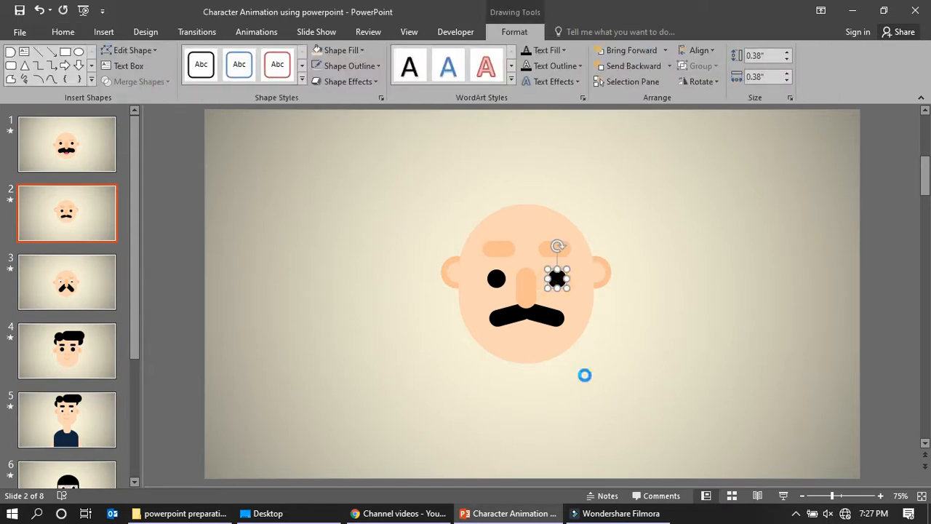
key("ctrl+v")
left_click_drag(569, 289, 785, 355)
left_click_drag(760, 326, 738, 408)
key("ctrl+c")
key("ctrl+v")
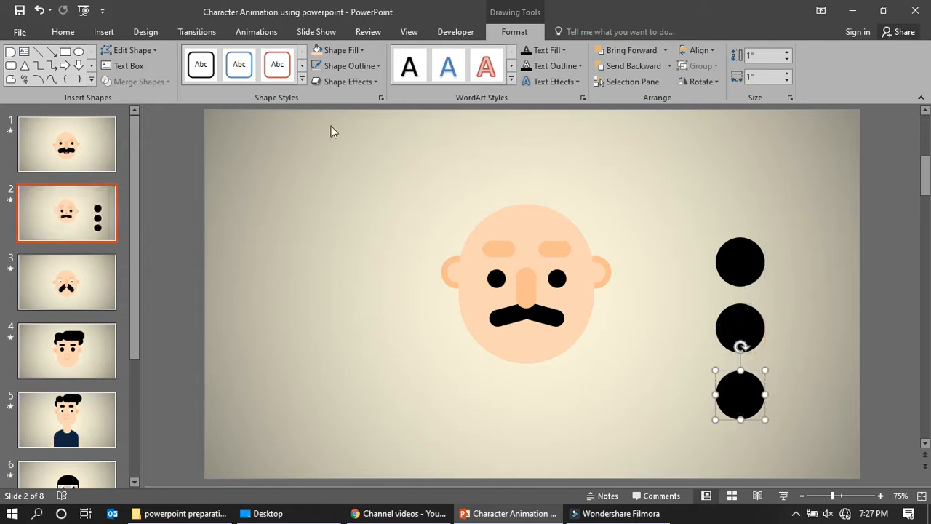
Fill the lowest black circle with pink and move it up over the lower half of the middle circle
left_click(355, 50)
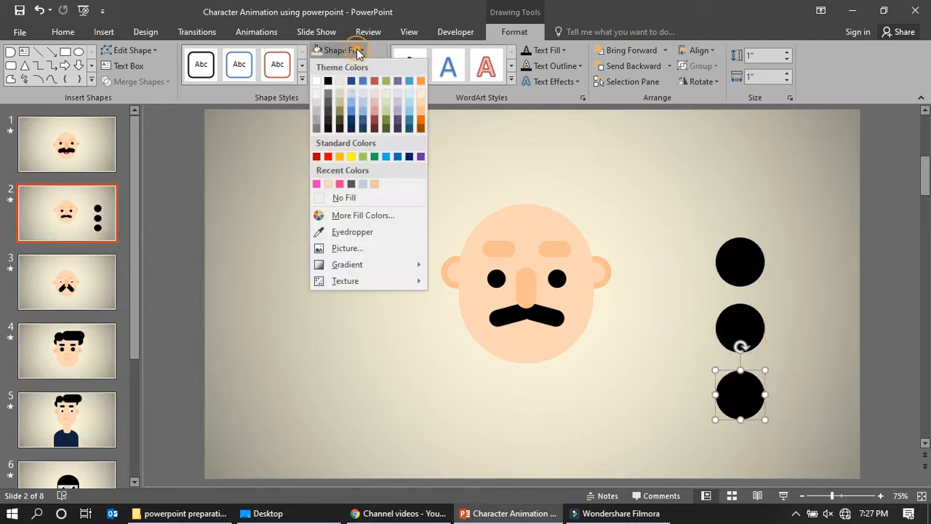
left_click(316, 183)
left_click(570, 371)
left_click_drag(732, 386, 733, 346)
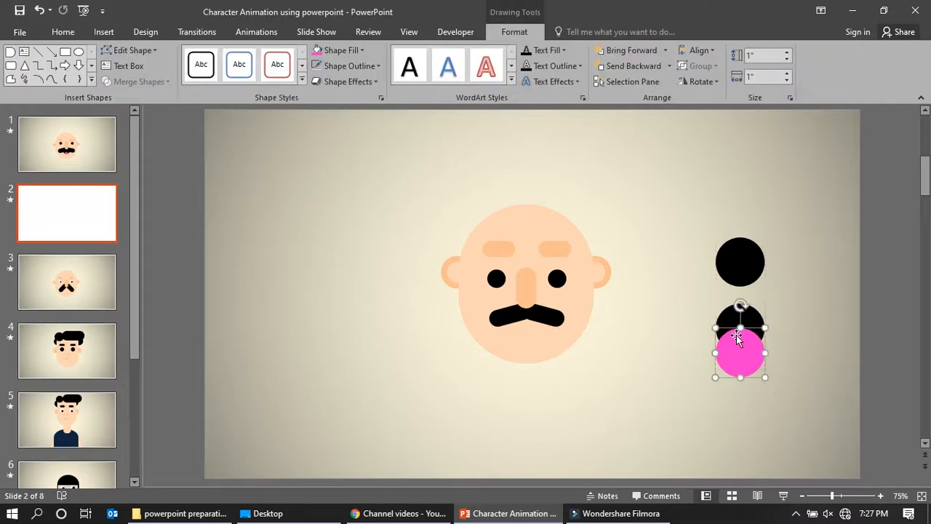
Intersect the pink circle with the overlapped black circle to make a pink tongue shape
left_click(731, 316, "shift")
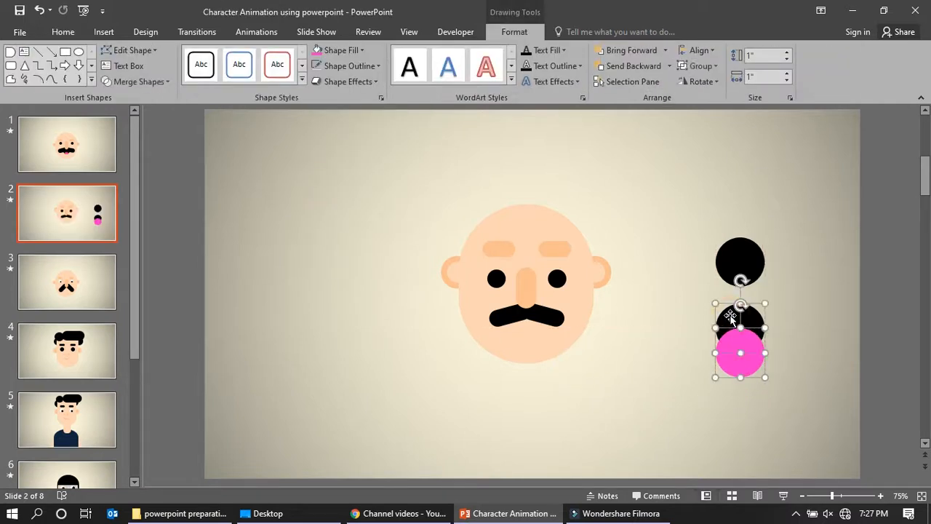
left_click(169, 83)
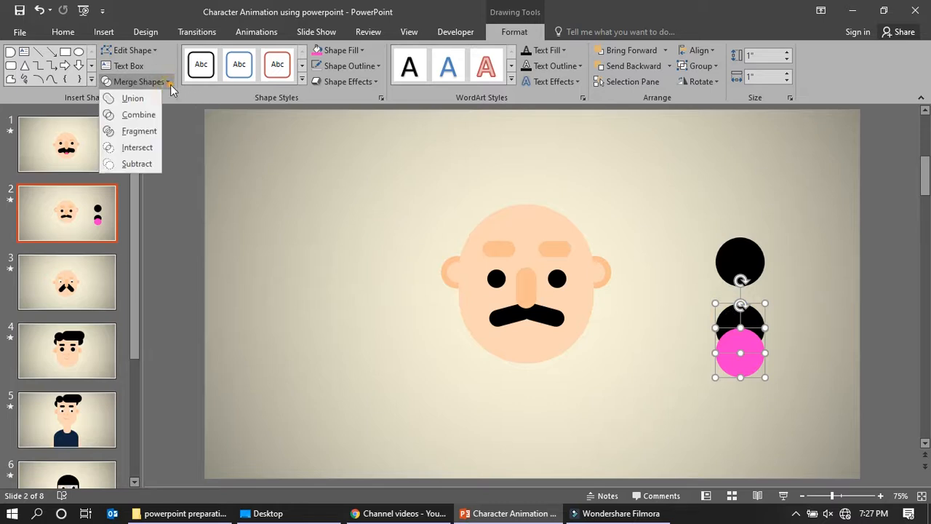
left_click(143, 148)
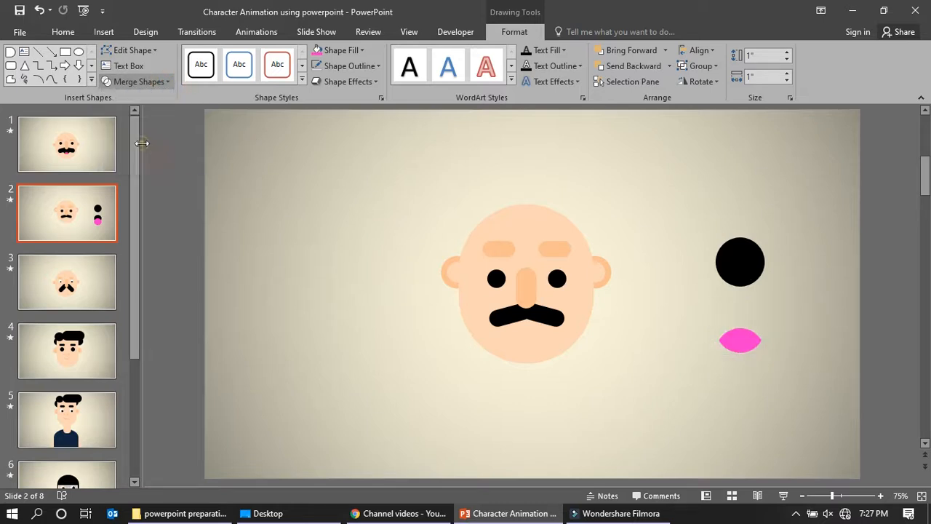
left_click(686, 374)
left_click(738, 340)
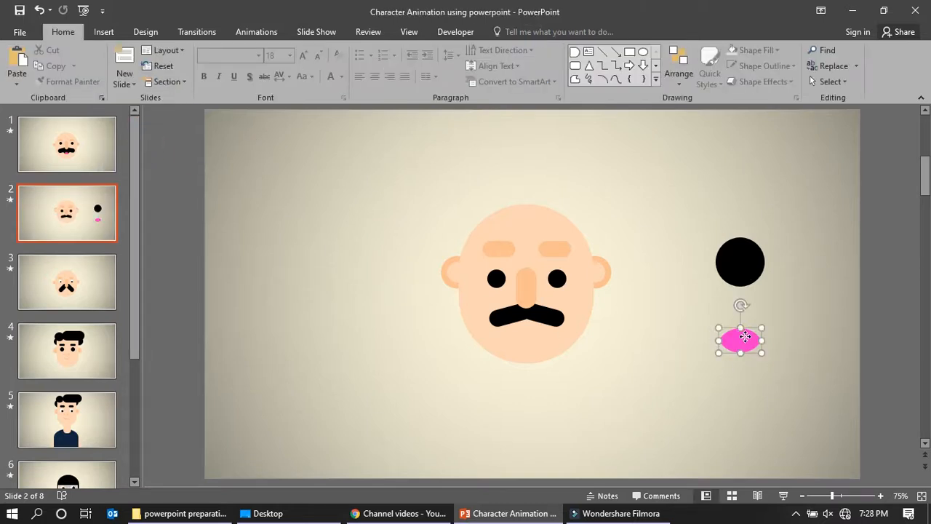
Draw a wide rectangle covering the upper part of the remaining black circle
left_click(732, 272)
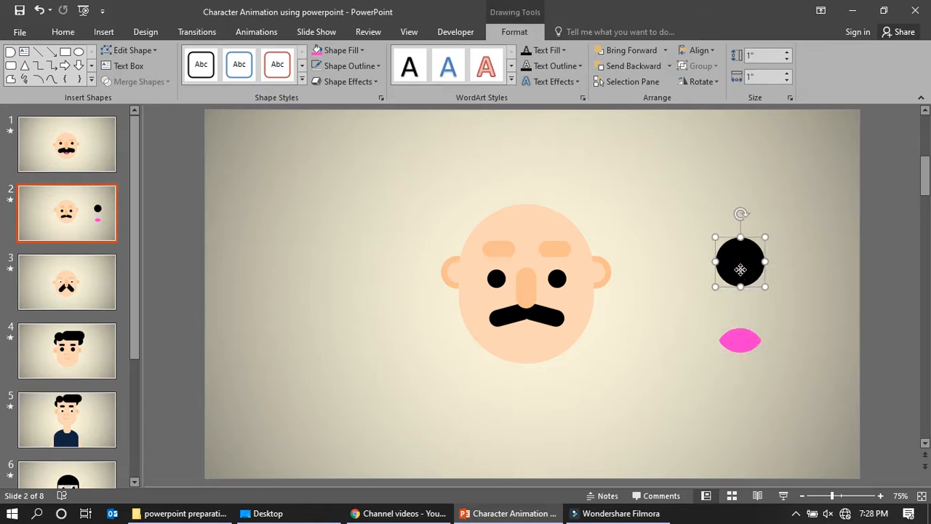
left_click(713, 207)
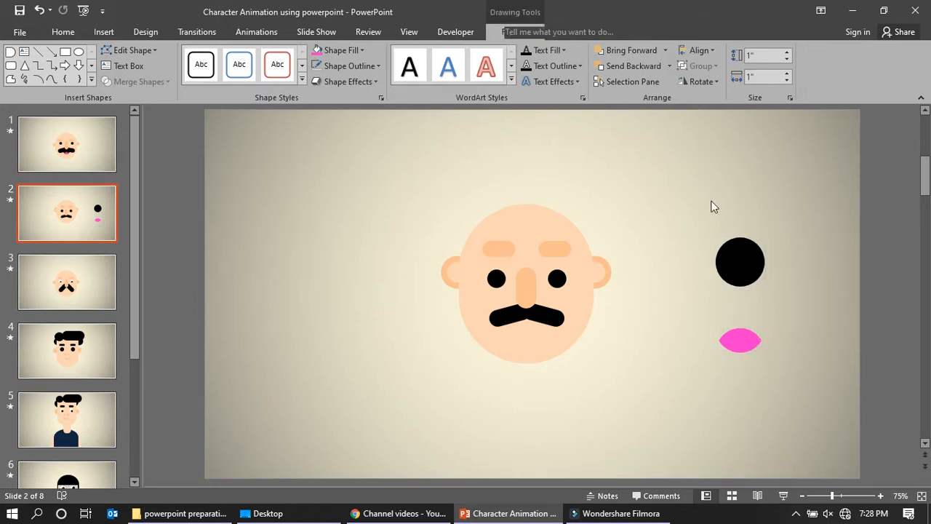
left_click(732, 258)
left_click(65, 51)
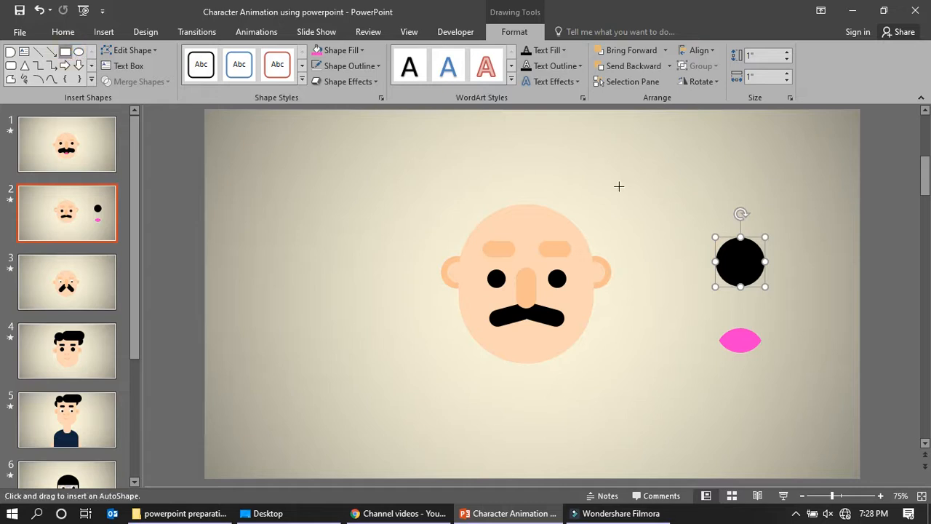
left_click_drag(676, 199, 794, 258)
left_click(654, 145)
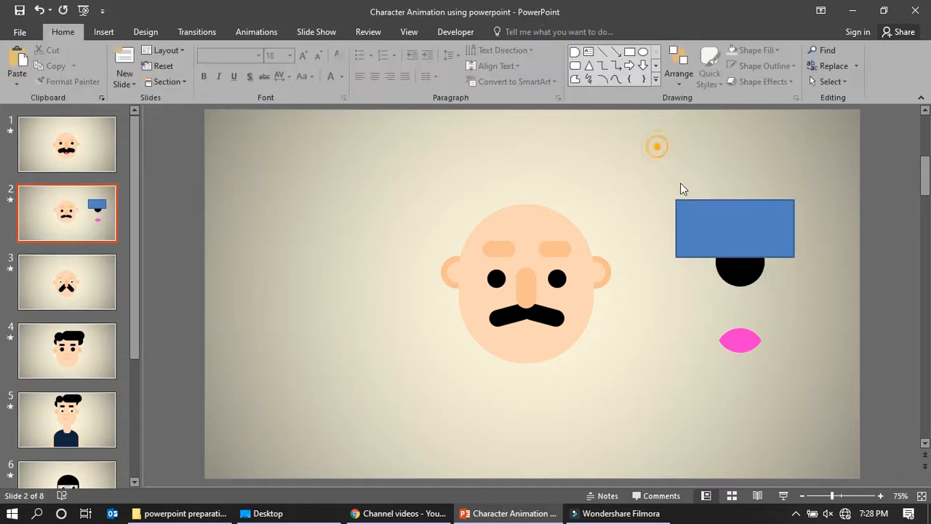
Subtract the rectangle from the black circle to leave a flat-topped mouth shape
left_click(740, 277)
left_click(705, 228, "shift")
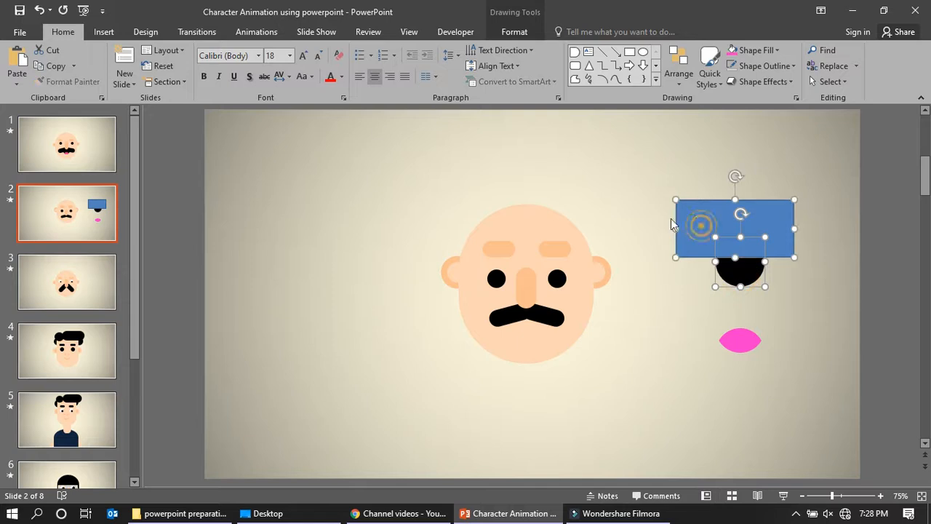
left_click(516, 33)
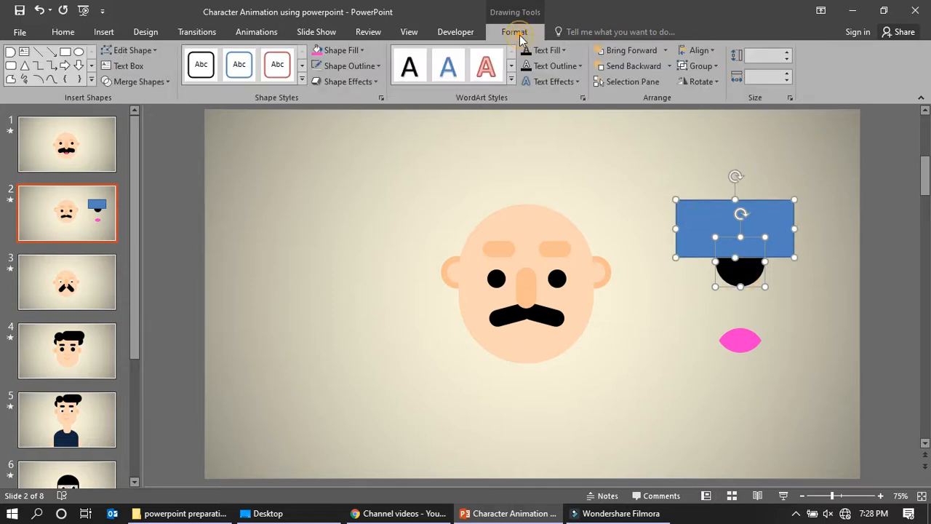
left_click(164, 84)
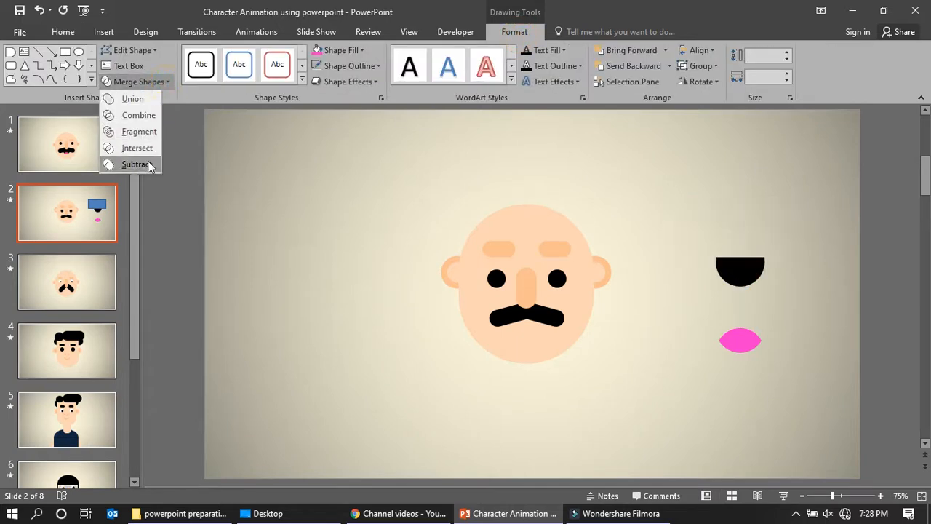
left_click(138, 165)
Move the pink tongue onto the lower part of the black mouth shape and group the two shapes
left_click_drag(744, 336, 745, 274)
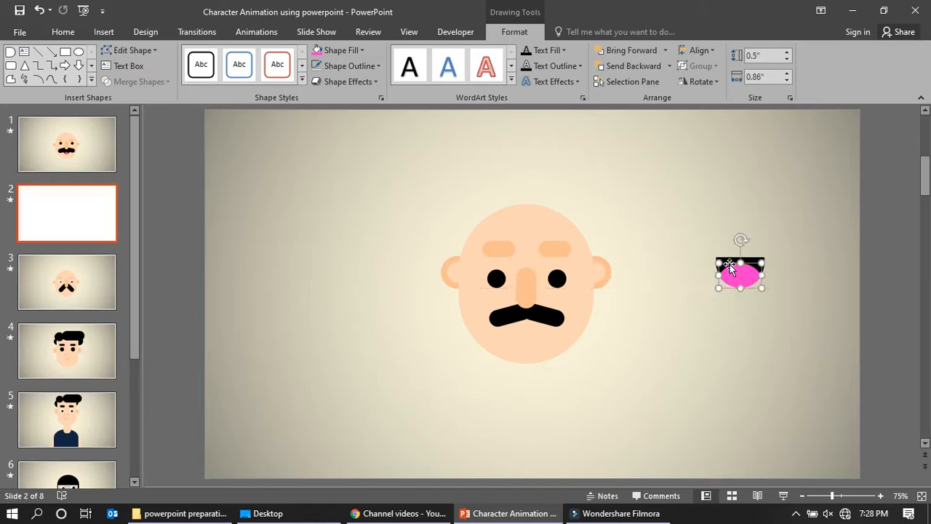
left_click_drag(686, 216, 822, 349)
key("ctrl+g")
Place the mouth group under the moustache at 0.6" wide by 0.37" high and nudge it left to centre it
left_click_drag(771, 251, 530, 324)
left_click(720, 378)
left_click(524, 336)
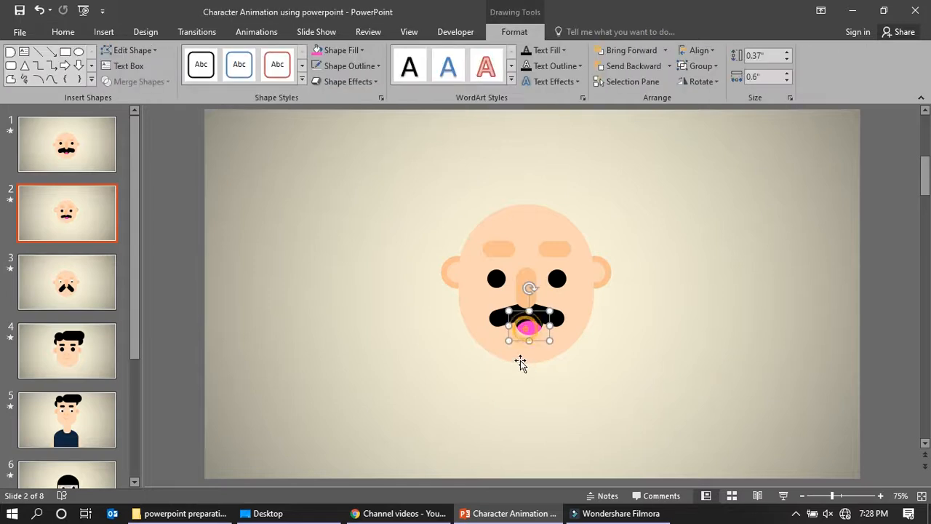
key("Left")
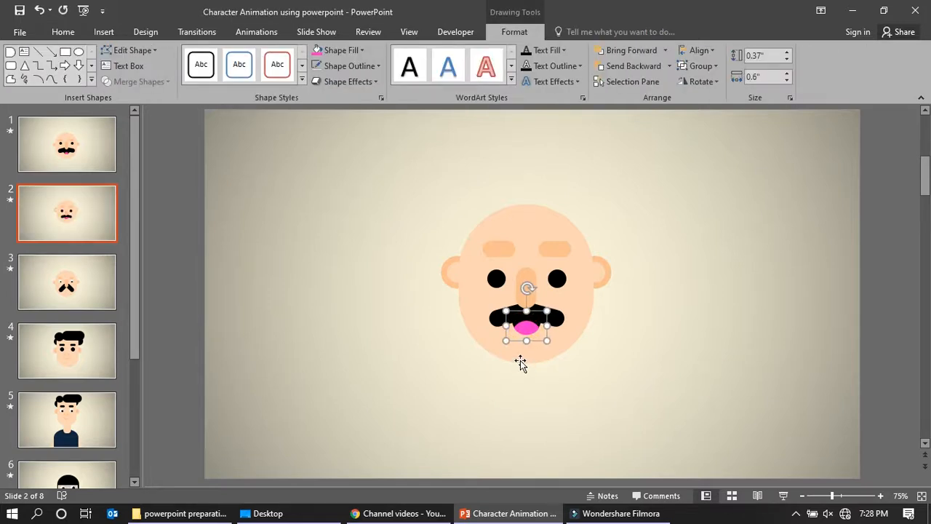
left_click(498, 407)
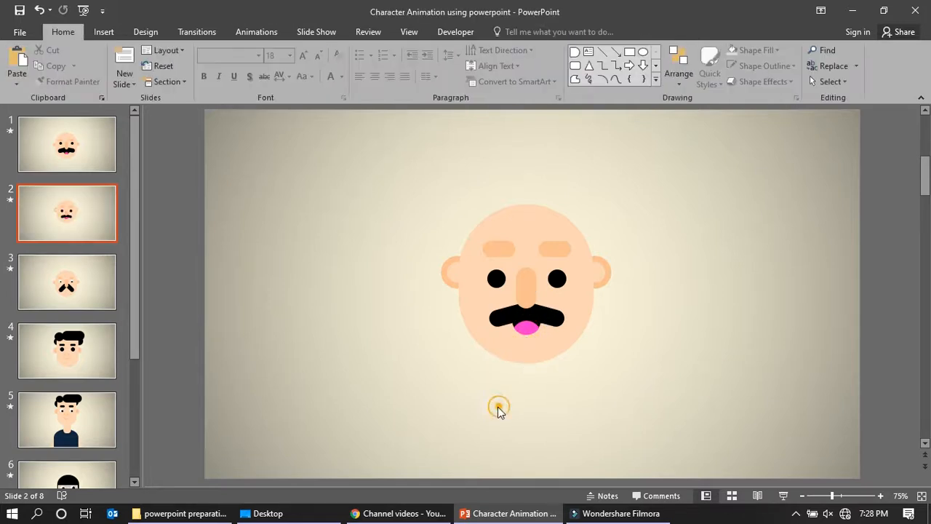
Fine-tune the mouth group's position with small nudges so it sits slightly lower beneath the moustache
left_click(555, 277)
left_click(524, 334)
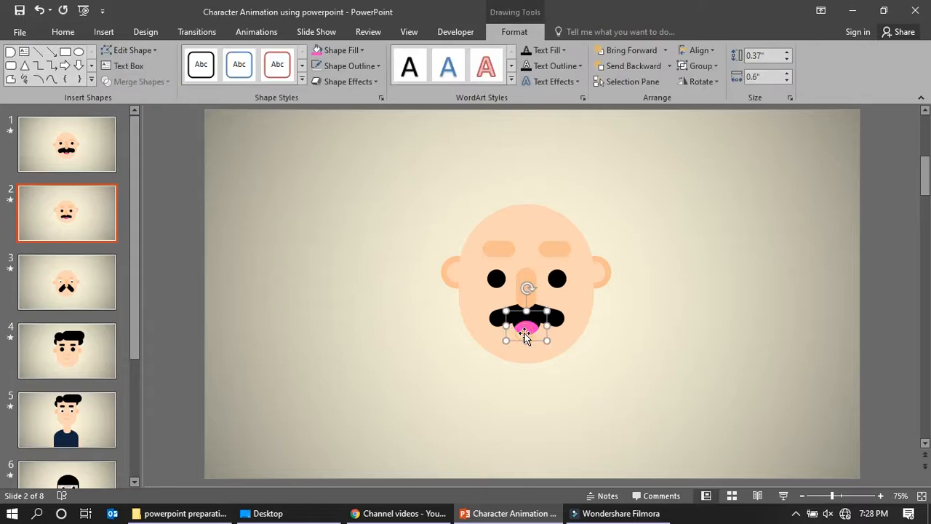
key("Right")
key("Down")
key("ctrl+Up")
key("ctrl+Up")
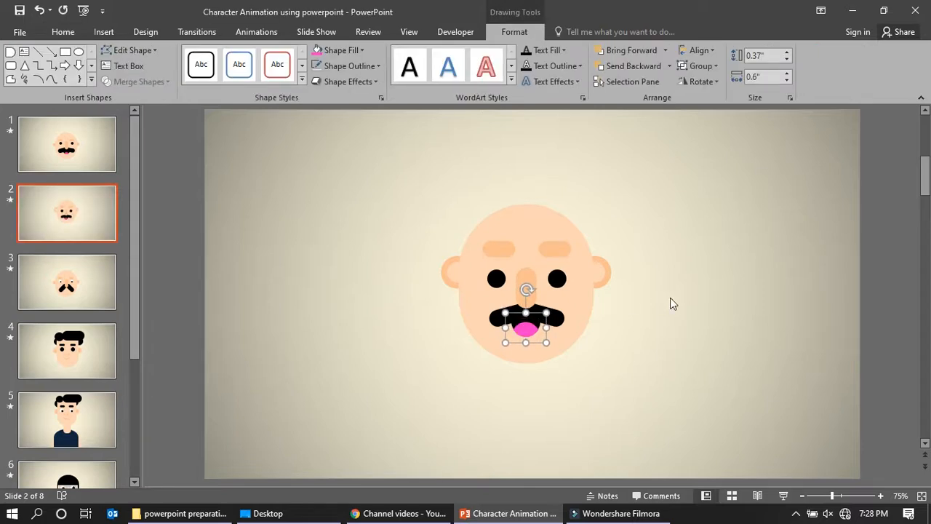
left_click(669, 300)
Select both eyebrows and reduce their height to about 0.3"
left_click(551, 249)
left_click(497, 249, "shift")
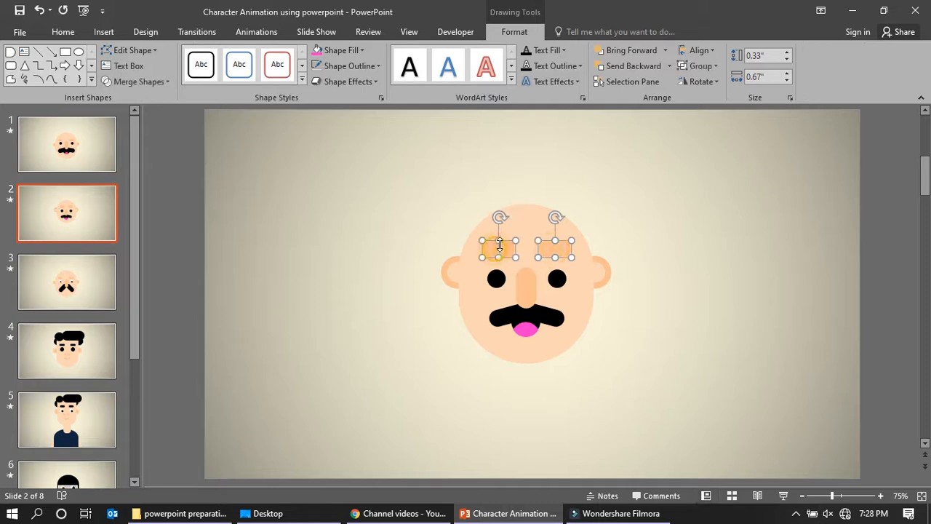
left_click_drag(497, 244, 498, 245)
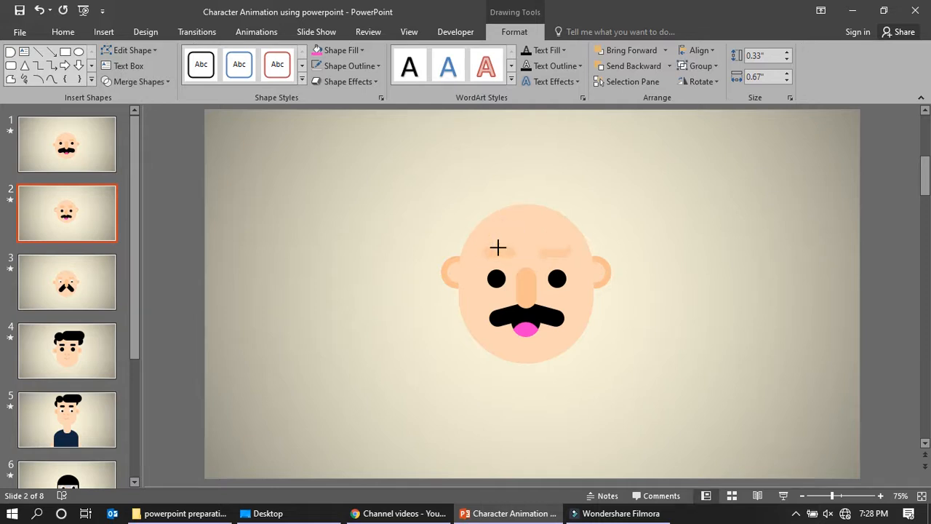
left_click(496, 278)
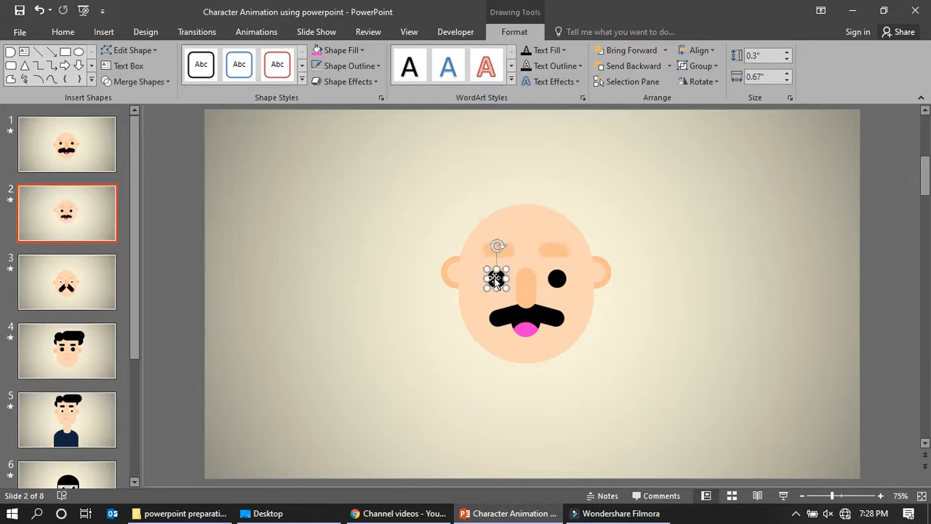
left_click(691, 326)
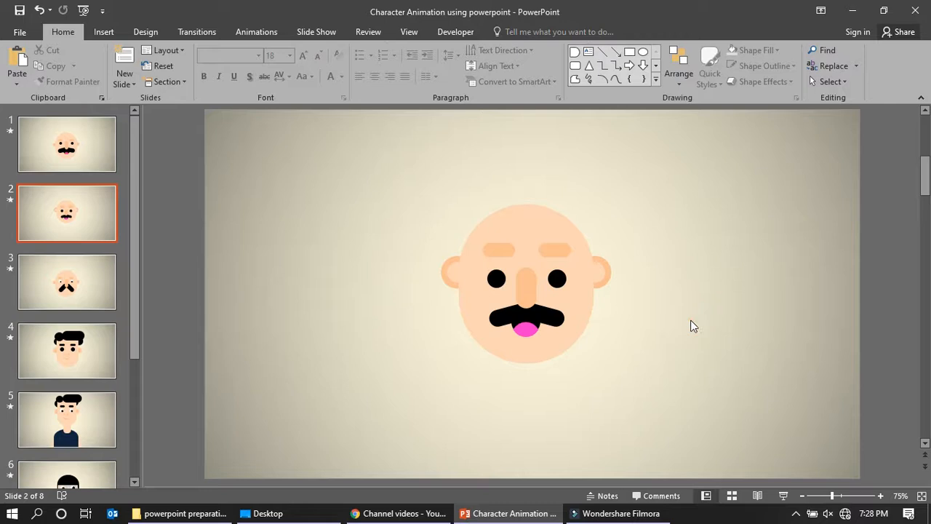
Stretch the head oval slightly downward from its lower edge to lengthen the chin
left_click(541, 222)
left_click(670, 321)
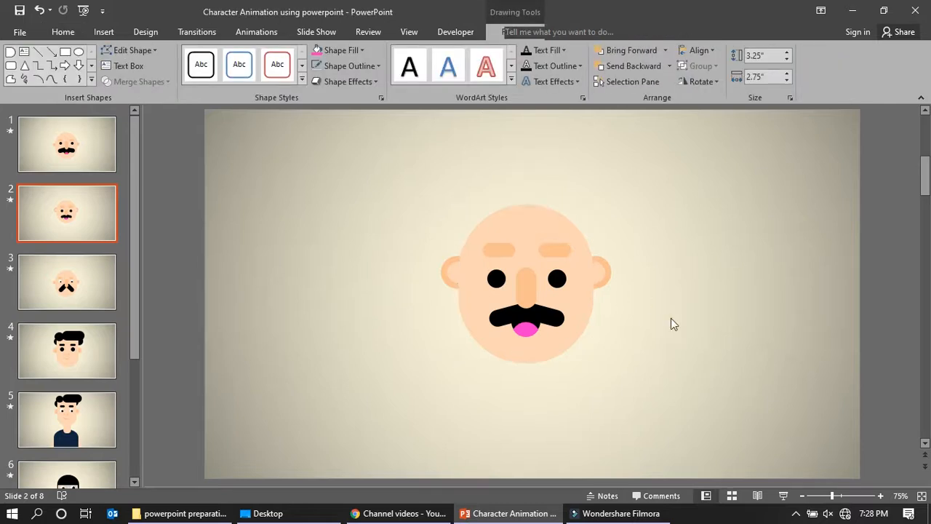
left_click(516, 222)
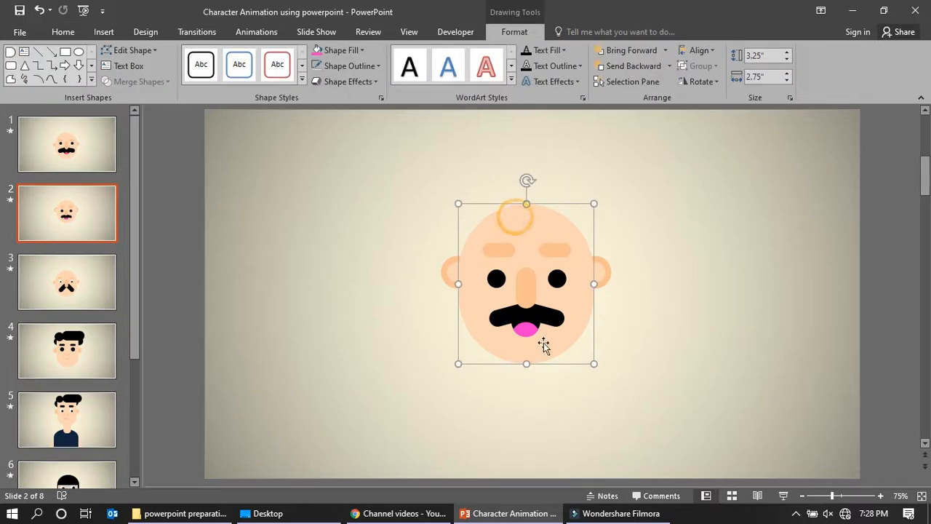
left_click_drag(529, 366, 526, 380)
left_click(499, 412)
left_click(523, 371)
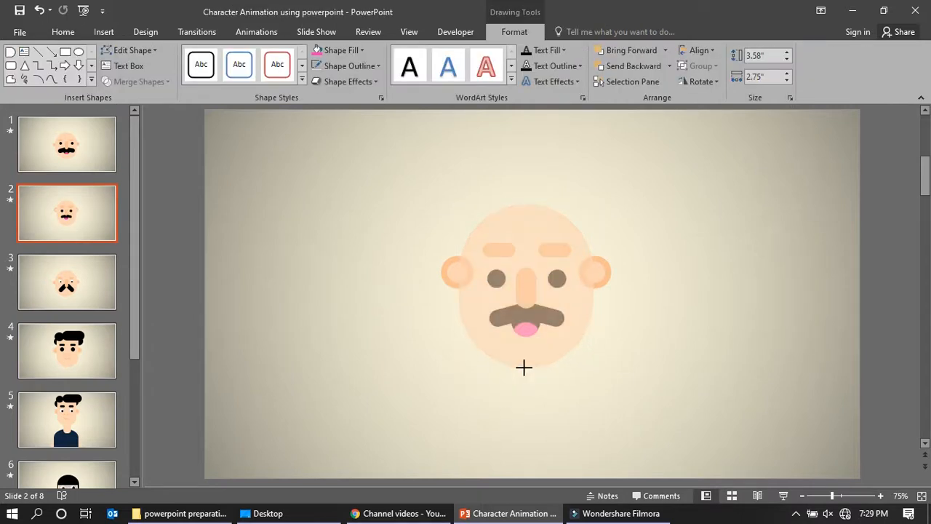
left_click_drag(524, 367, 527, 371)
left_click(523, 397)
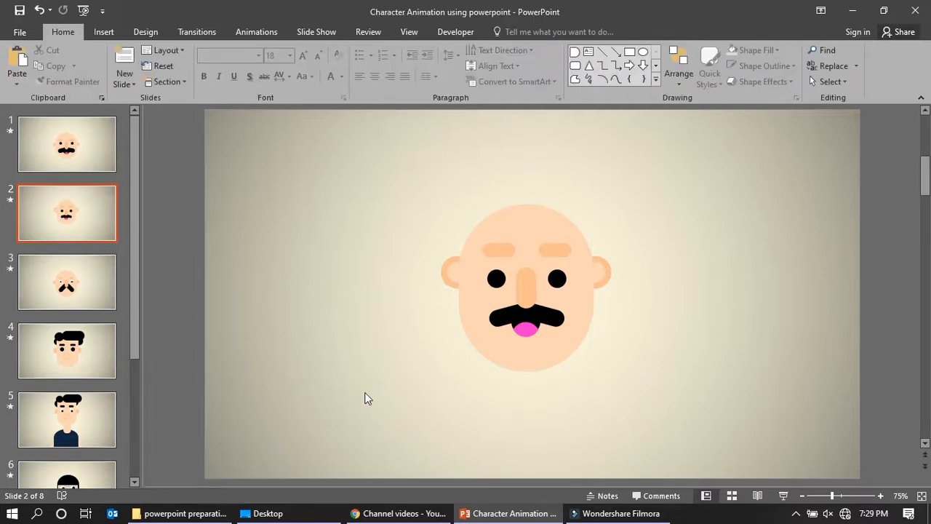
Compare with slide 1, return to slide 2 and shrink both eyes together
left_click(93, 153)
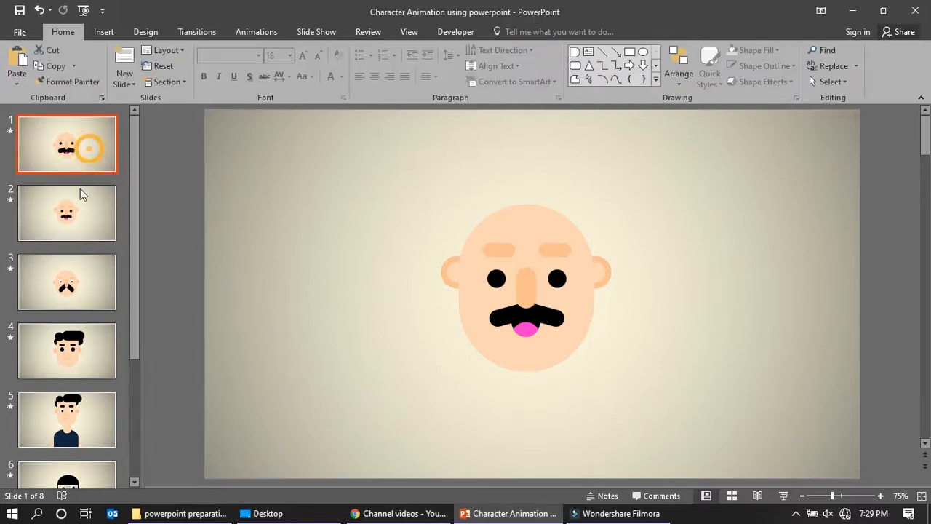
left_click(74, 225)
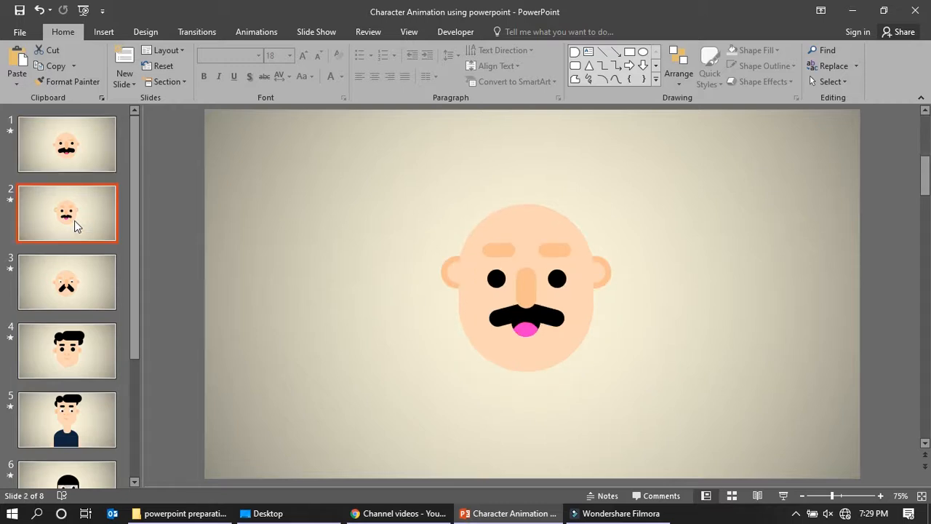
left_click(498, 280)
left_click(558, 282, "shift")
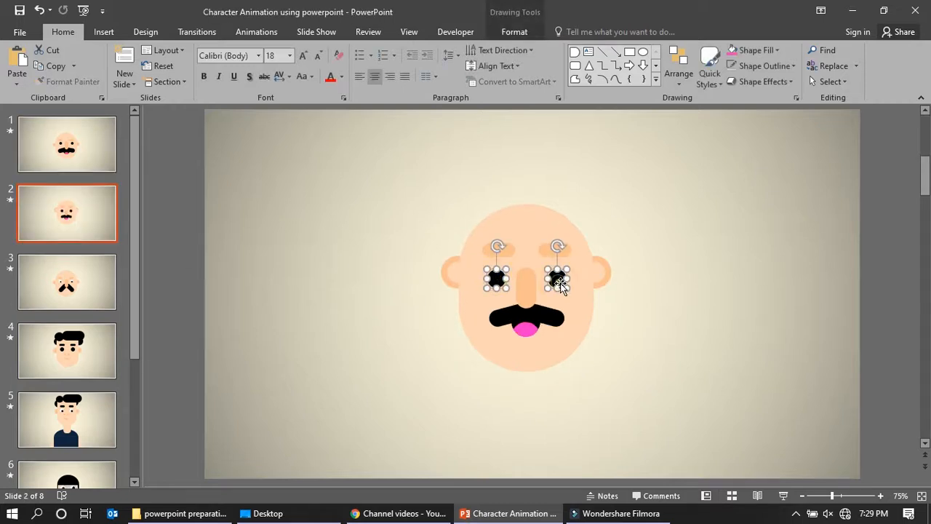
left_click_drag(567, 288, 557, 277)
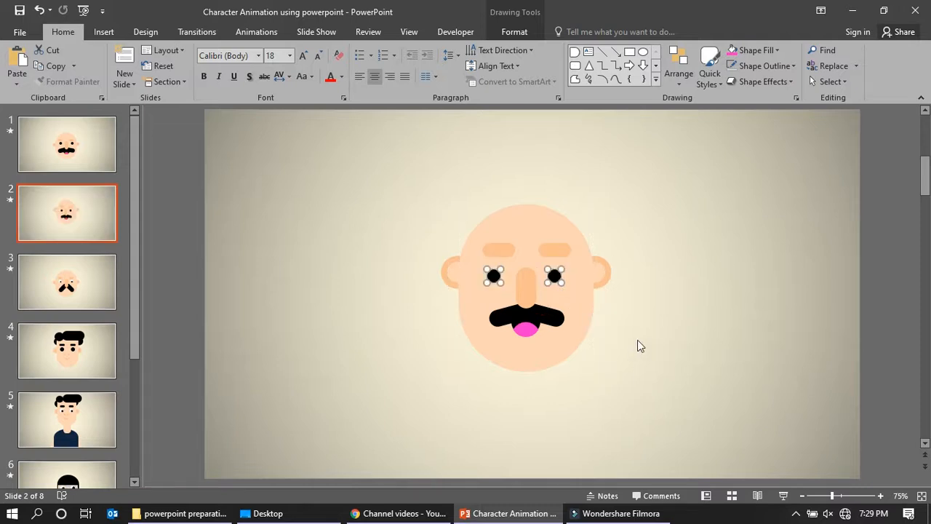
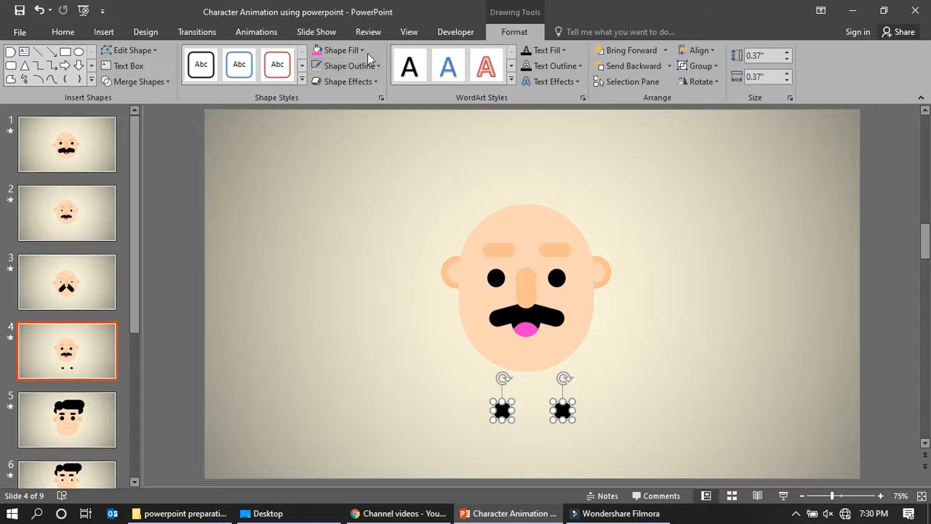
Fill the two small circles below the face on slide 4 with white
left_click(317, 80)
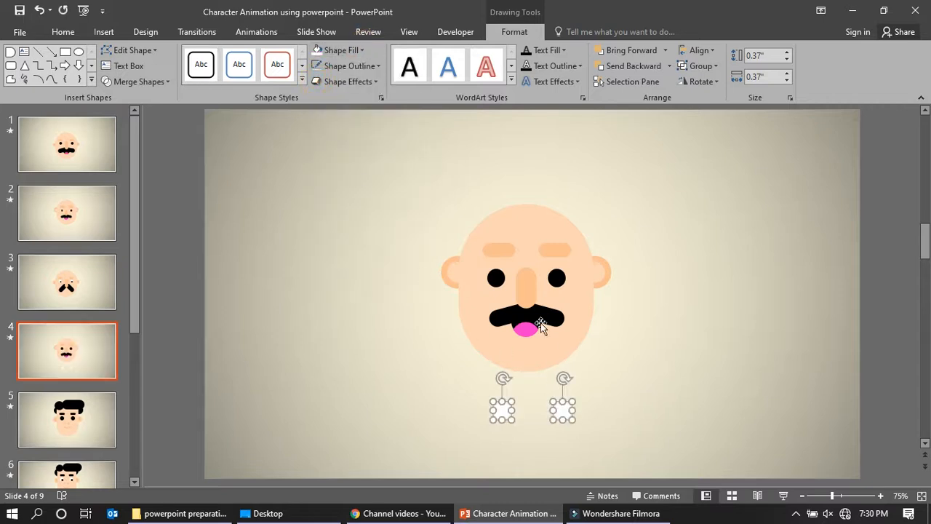
Select both black eyes on slide 4 and shrink them together to about 0.18" as pupils
left_click(554, 278)
left_click(496, 278, "shift")
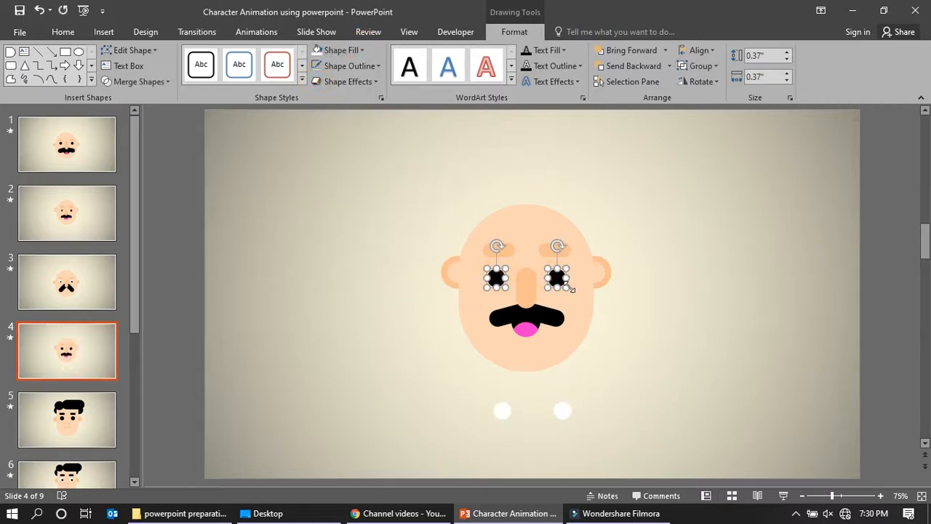
left_click_drag(566, 289, 553, 274)
left_click(614, 393)
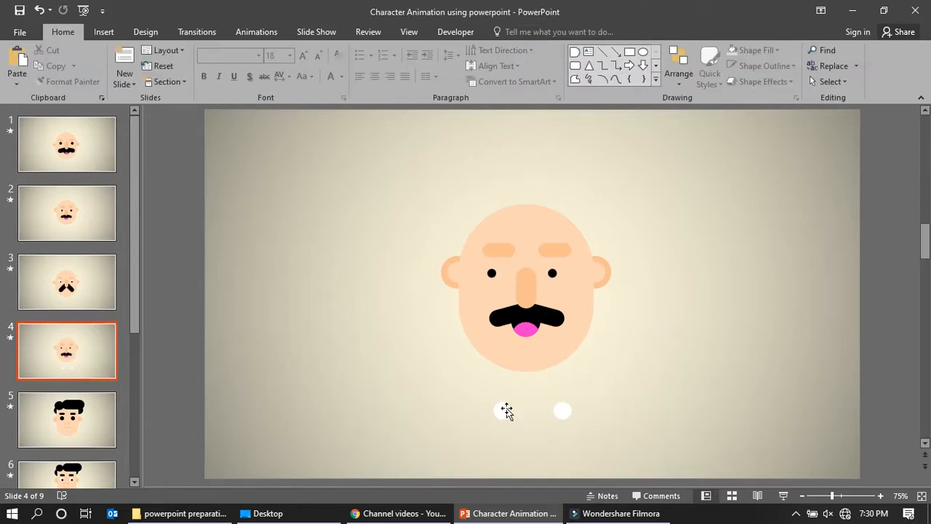
Bring the black pupils to the front and place each on a white circle below the face, offset toward its lower right
left_click(502, 411)
left_click(562, 411, "shift")
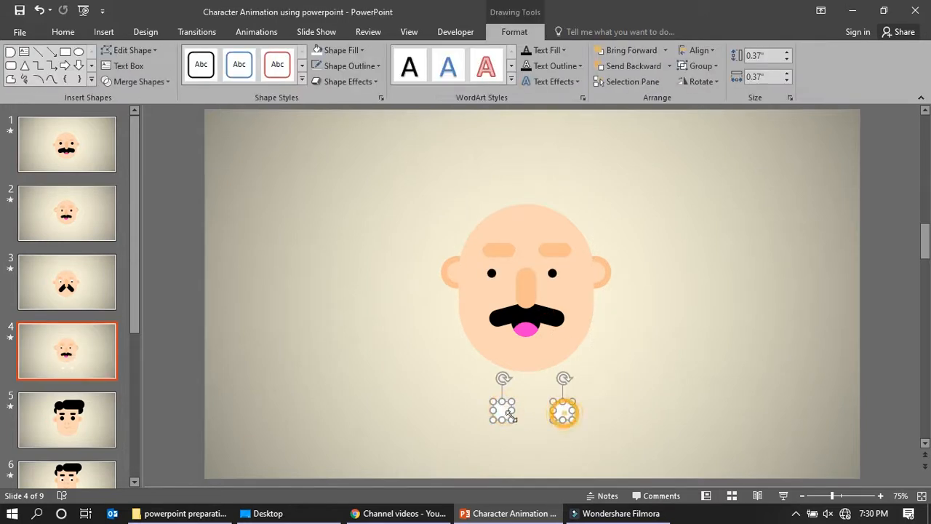
left_click(492, 275)
left_click_drag(492, 274, 515, 428)
right_click(515, 429)
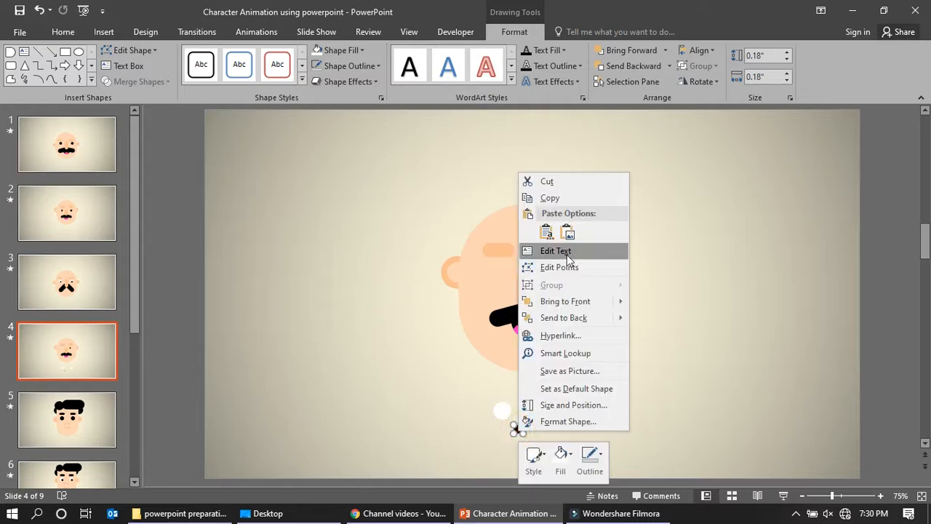
left_click(566, 302)
mouse_move(553, 275)
left_mouse_down()
mouse_move(651, 419)
mouse_move(566, 422)
mouse_move(650, 422)
mouse_move(507, 416)
left_mouse_up()
right_click(651, 419)
left_click(688, 291)
left_click(550, 441)
left_click(523, 448)
Group each white circle with its pupil and align the two eye groups with each other
mouse_move(457, 383)
left_mouse_down()
mouse_move(605, 426)
mouse_move(565, 416)
mouse_move(528, 428)
left_mouse_up()
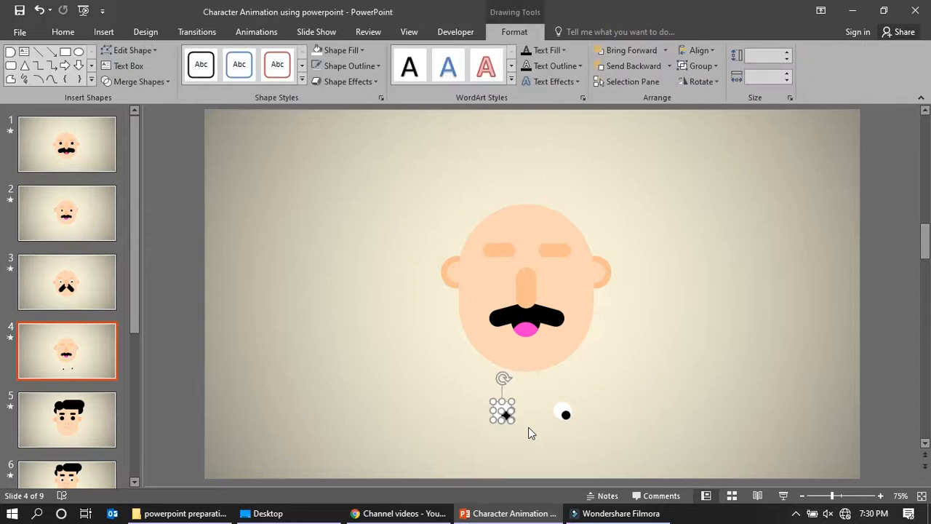
left_click_drag(544, 393, 597, 430)
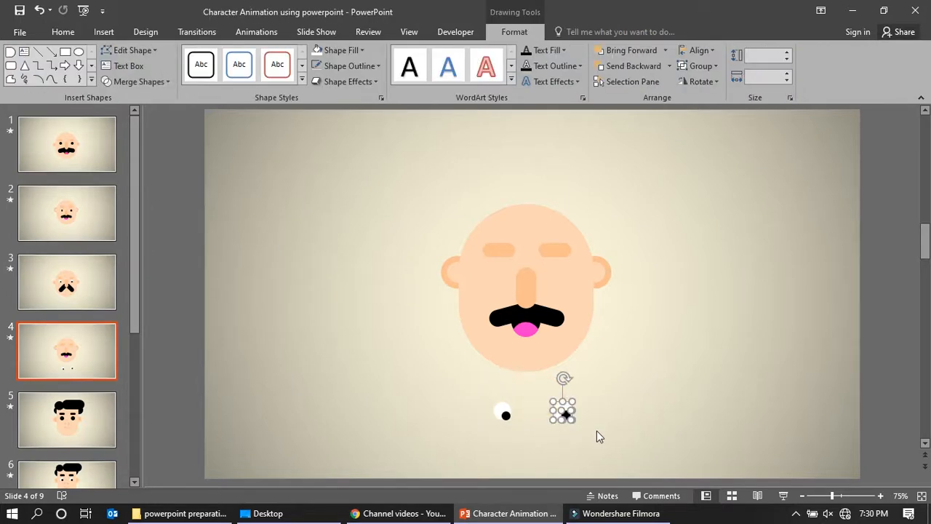
left_click_drag(469, 396, 595, 436)
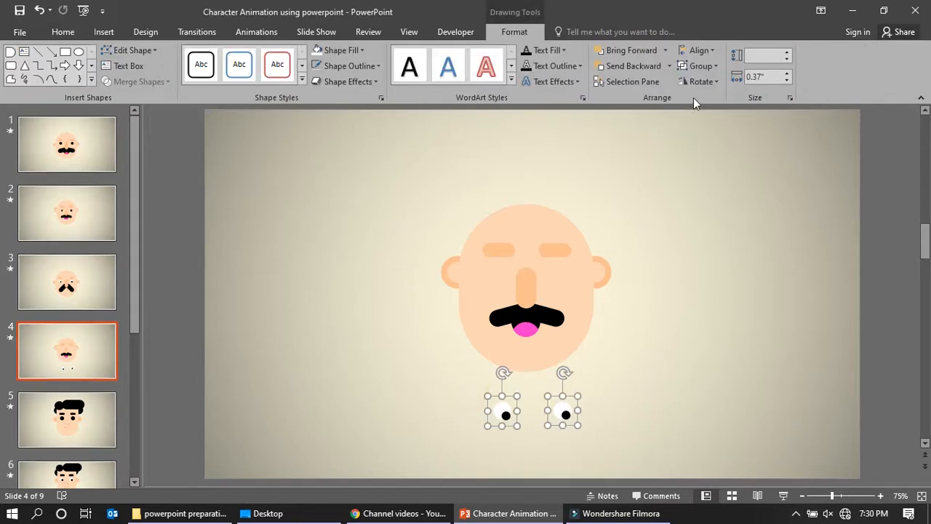
left_click(697, 50)
left_click(725, 117)
left_click(691, 364)
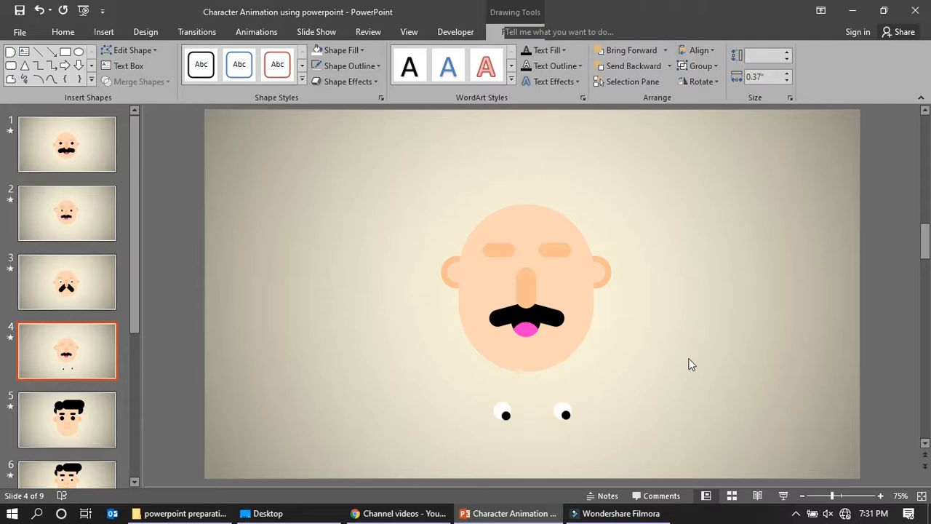
Move both grouped eyes together onto the face, just below the eyebrows
left_click_drag(473, 398, 582, 431)
left_click_drag(509, 408, 499, 274)
left_click(377, 347)
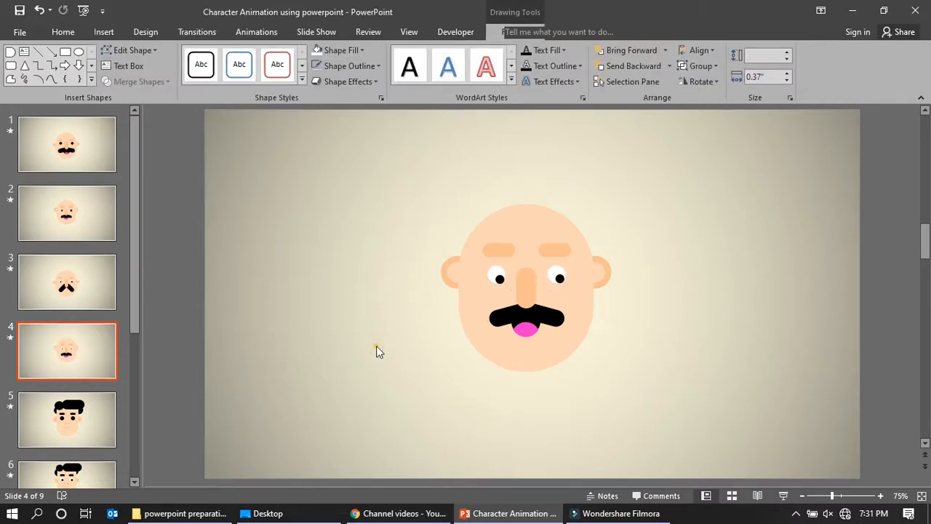
left_click(557, 315)
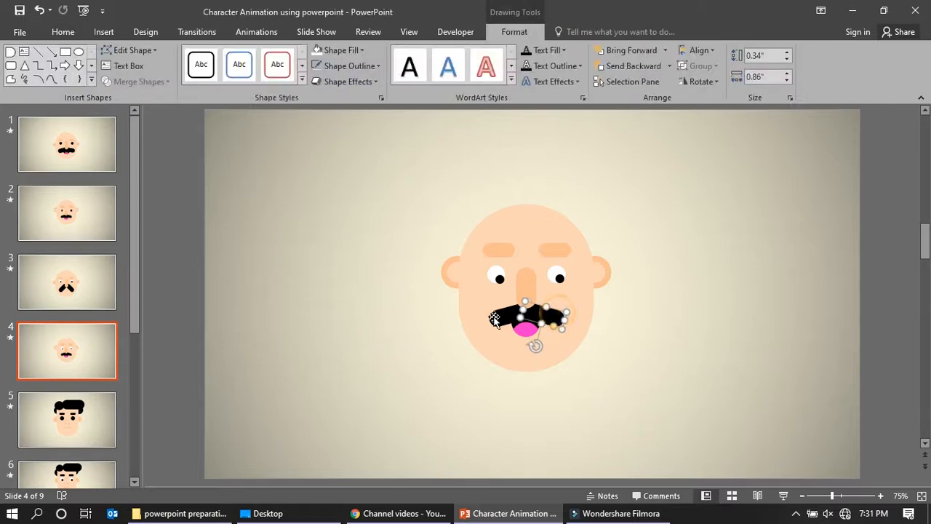
left_click(495, 318, "shift")
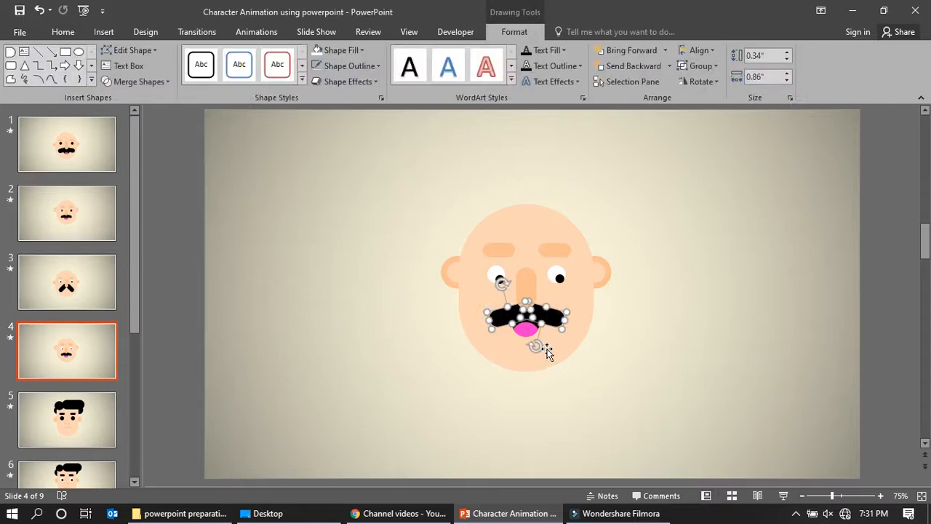
left_click(623, 381)
left_click(545, 320)
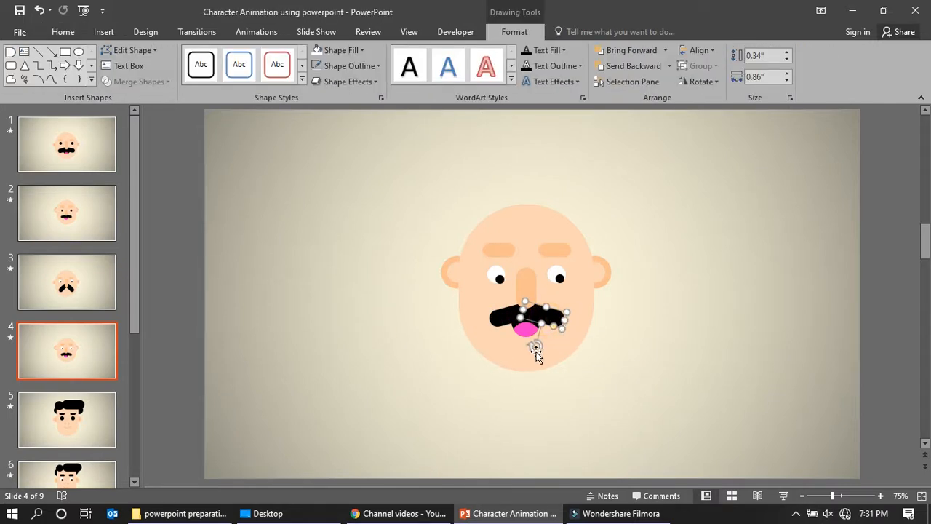
left_click(536, 349, "shift")
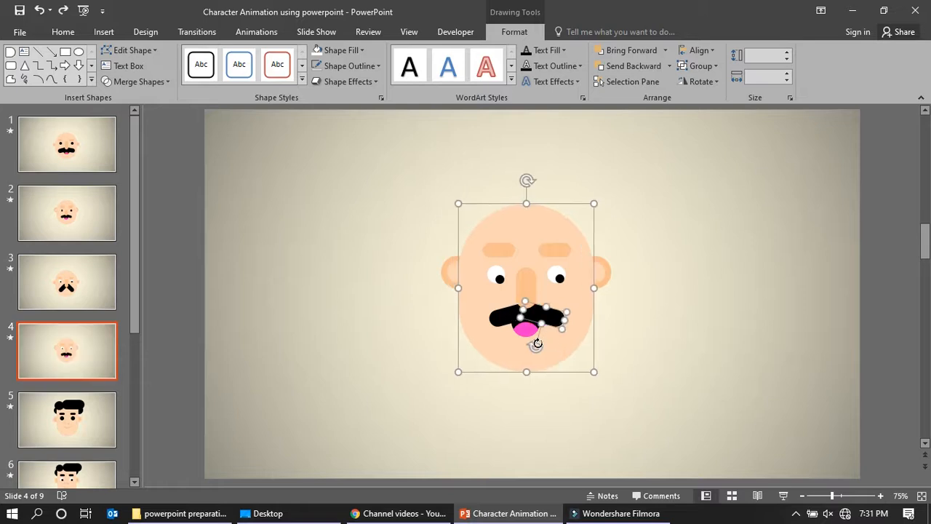
left_click_drag(535, 347, 521, 342)
key("ctrl+z")
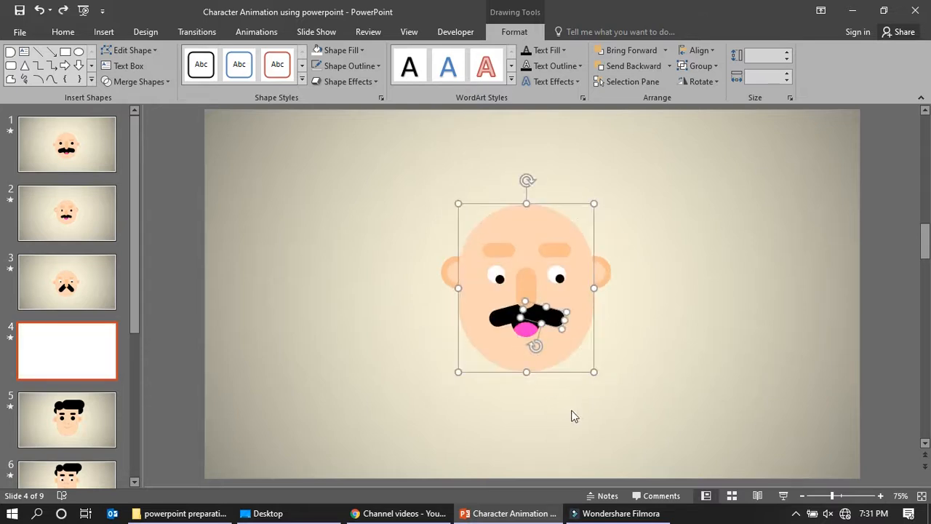
left_click(568, 400)
Rotate both halves of the moustache so their outer ends slope down more steeply
left_click(546, 318)
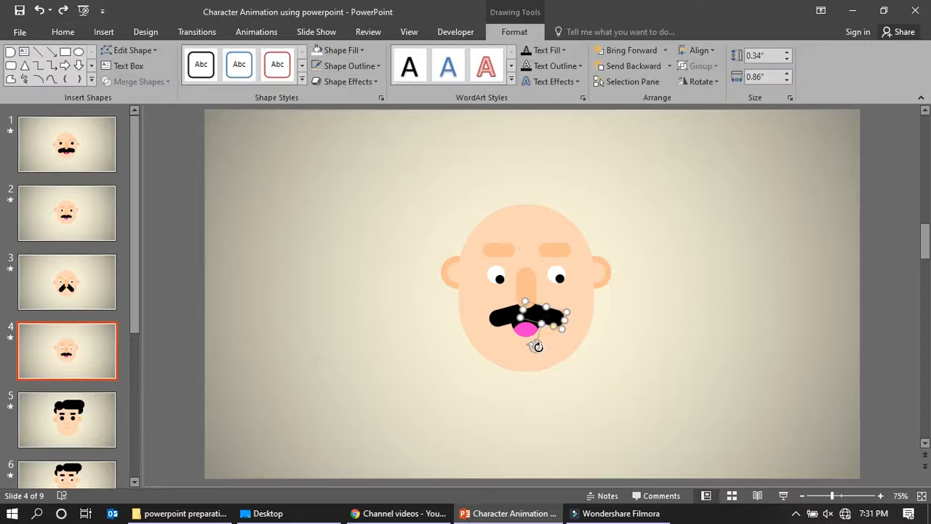
left_click_drag(536, 346, 524, 347)
left_click_drag(502, 282, 489, 284)
left_click(543, 402)
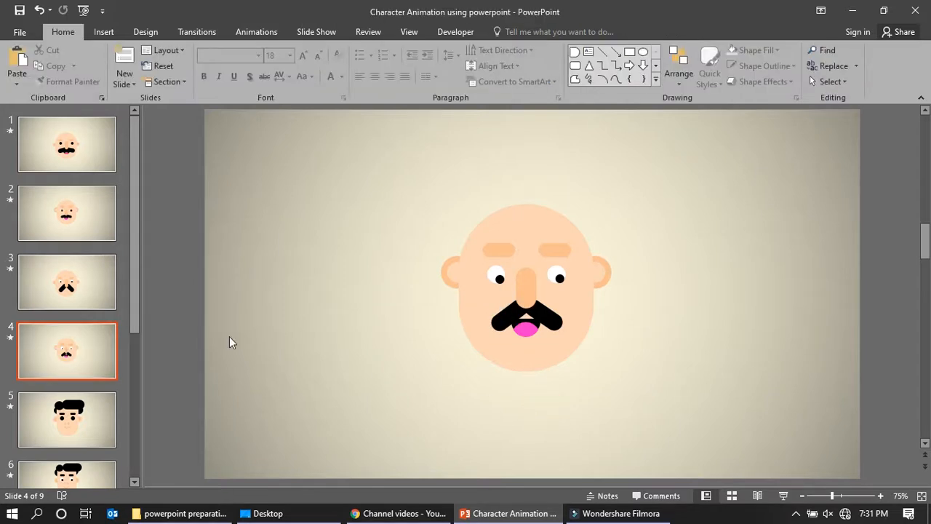
Compare with slide 3, return to slide 4 and delete the mouth under the moustache
left_click(89, 295)
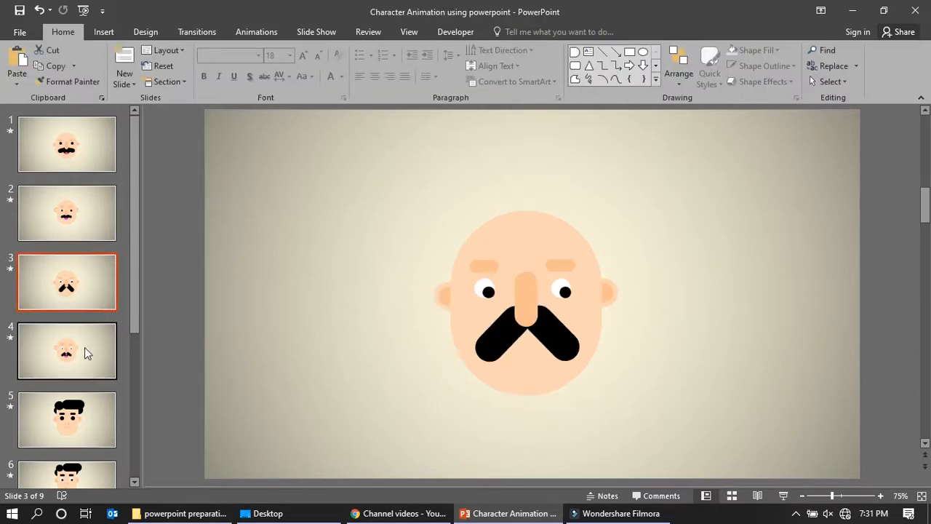
left_click(86, 353)
left_click(528, 326)
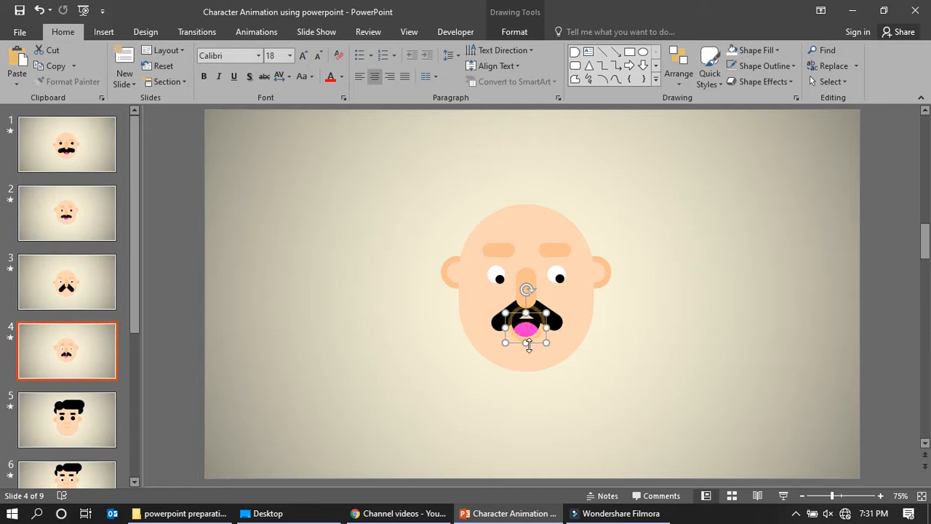
key("Delete")
left_click(528, 427)
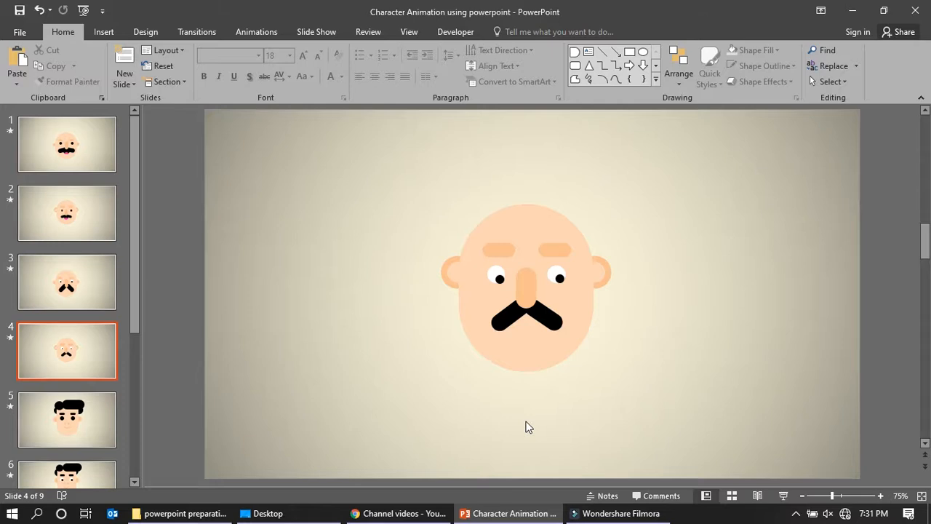
left_click(530, 293)
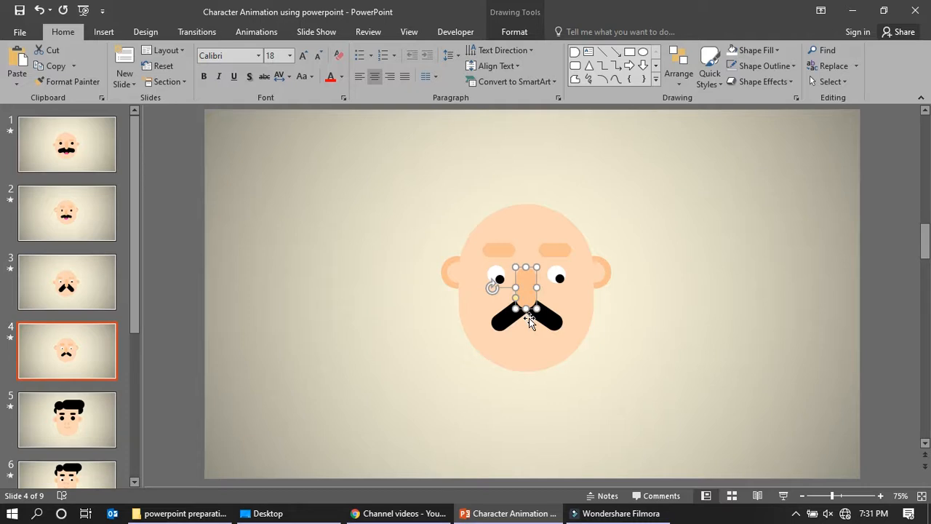
left_click(69, 351)
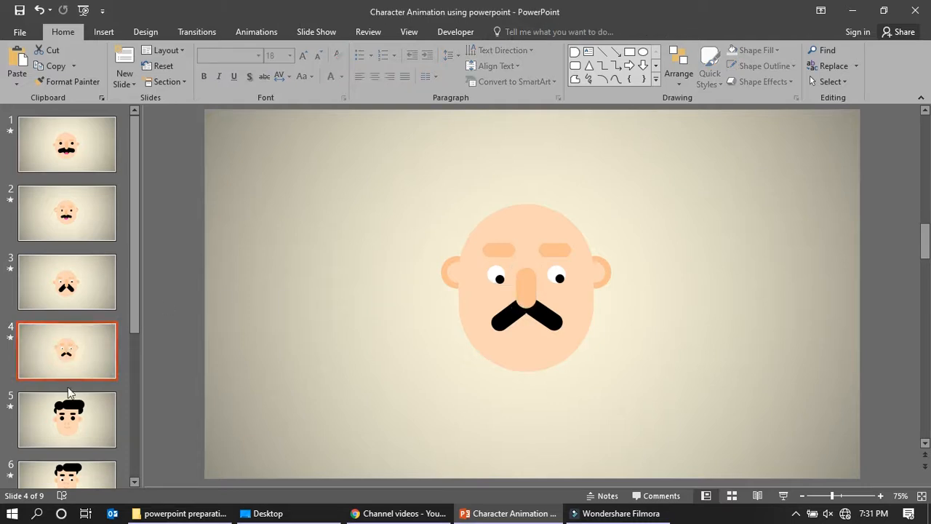
Insert a new slide with the Blank layout directly after slide 5
left_click(71, 415)
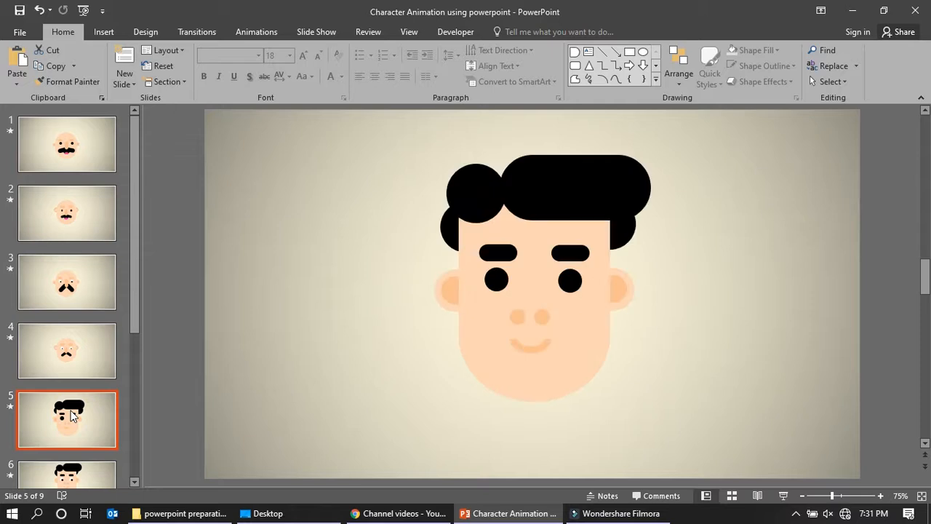
left_click(71, 415)
left_click(126, 84)
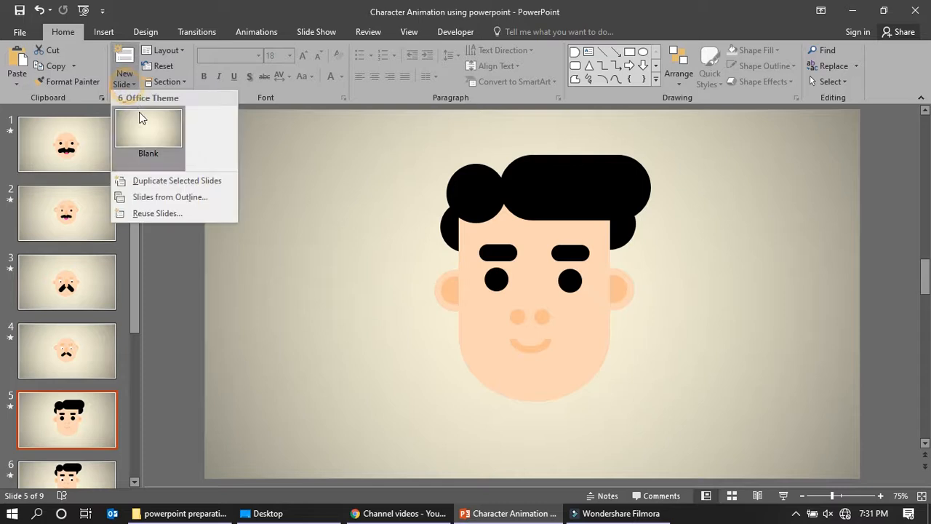
left_click(144, 122)
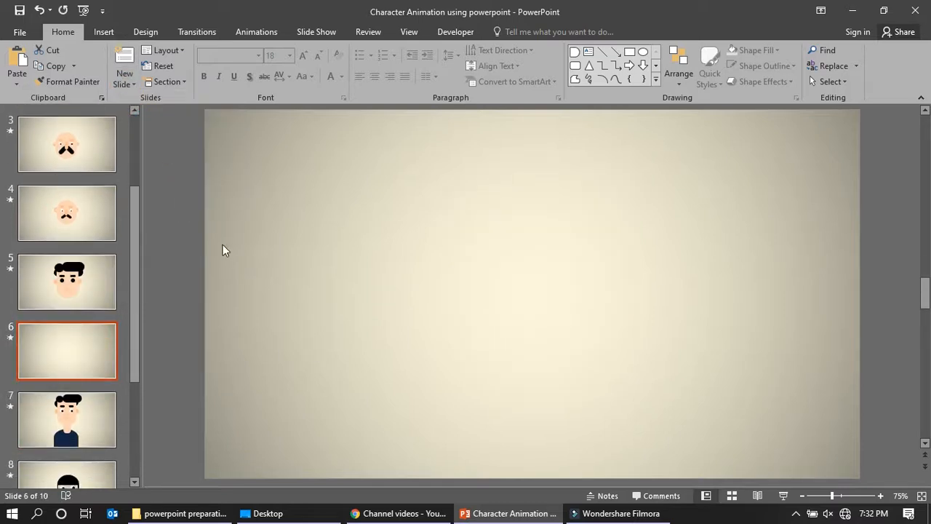
left_click(130, 85)
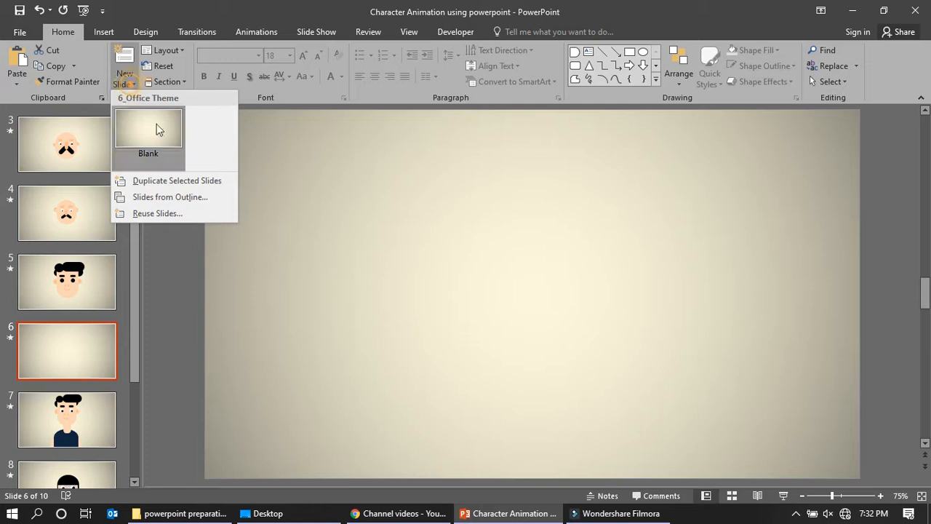
left_click(105, 33)
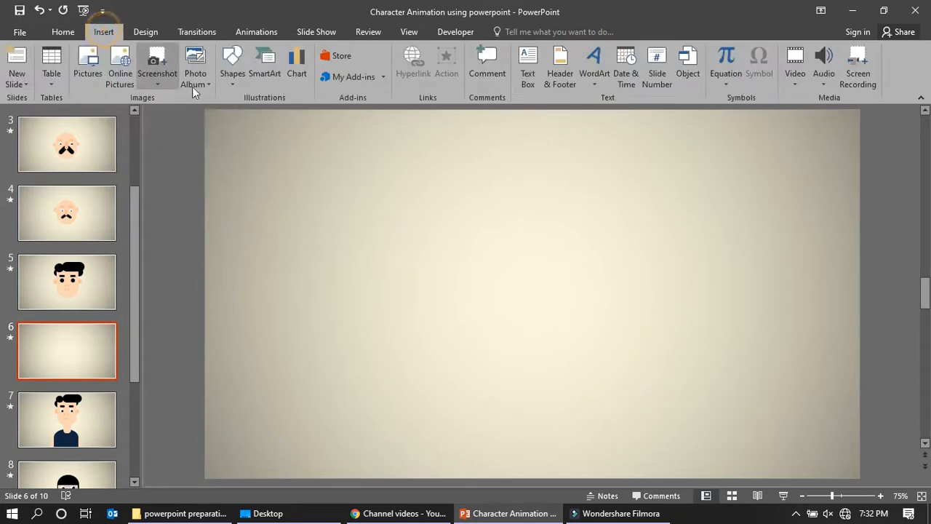
left_click(233, 81)
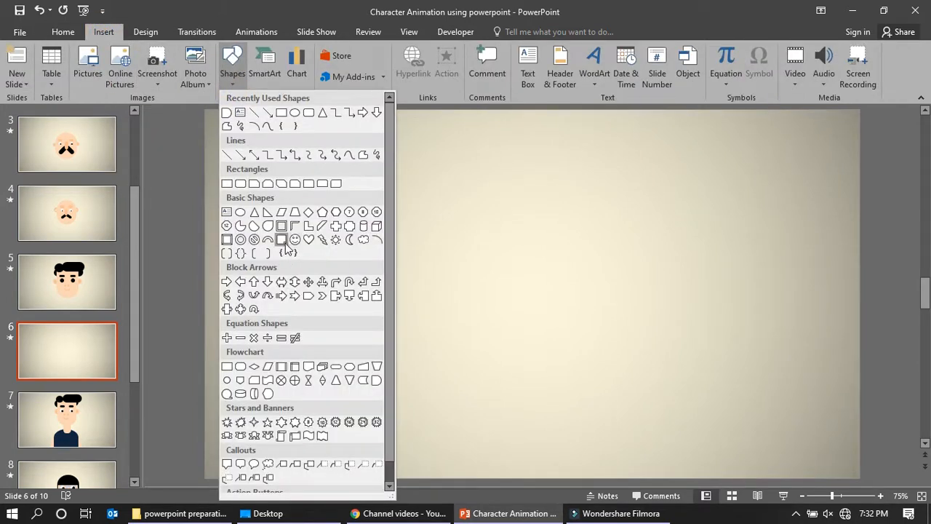
left_click(363, 380)
left_click_drag(442, 208, 631, 331)
left_click_drag(535, 178, 356, 247)
left_click_drag(530, 259, 489, 281)
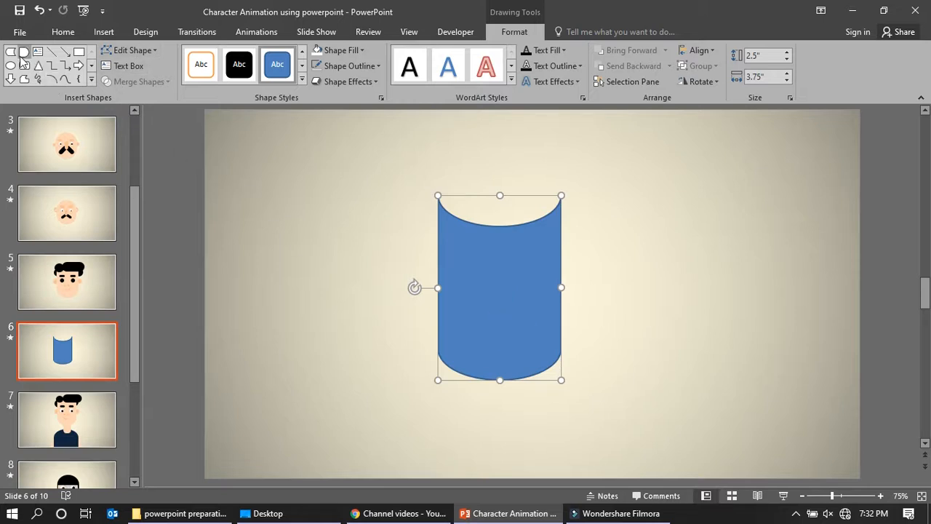
key("Delete")
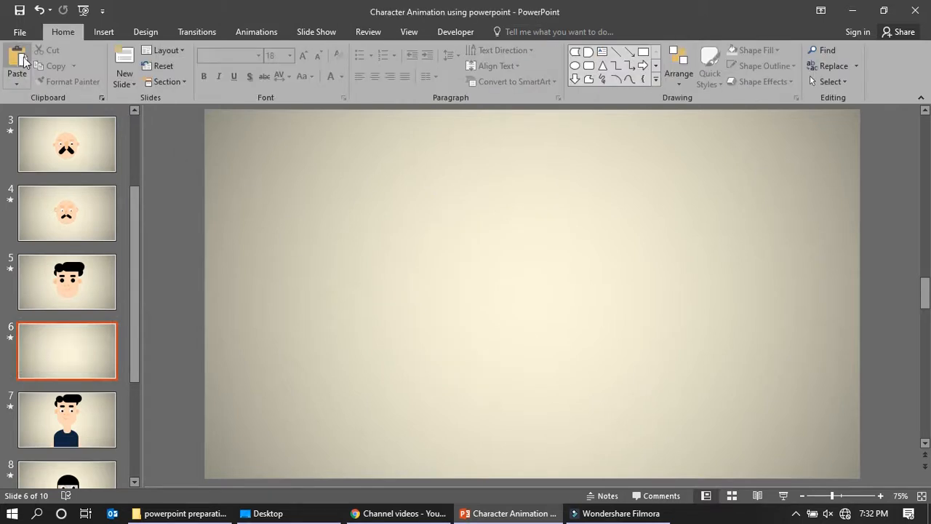
Draw a flowchart Delay shape on slide 6, rotated rounded end down and resized to about 3" wide and 3.33" tall
left_click(104, 32)
left_click(233, 65)
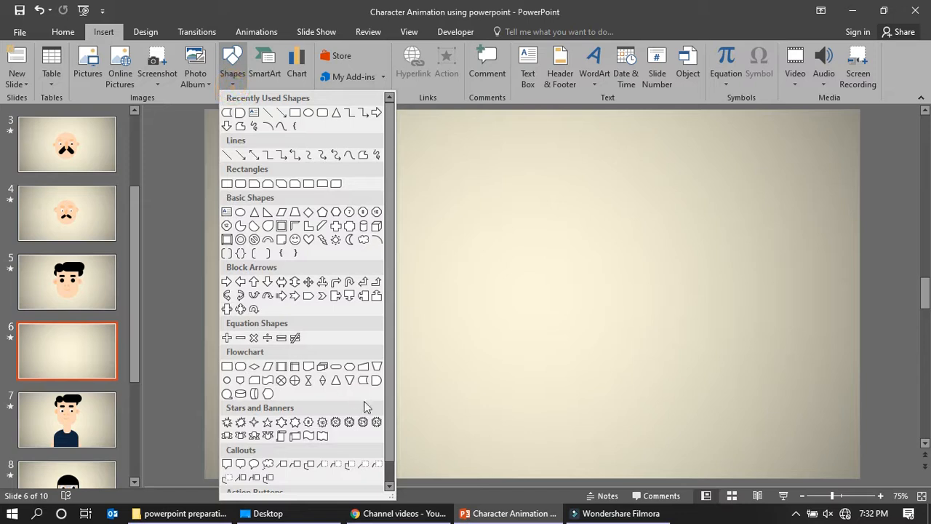
left_click(377, 381)
mouse_move(450, 256)
left_mouse_down()
mouse_move(561, 407)
mouse_move(659, 395)
mouse_move(656, 404)
left_mouse_up()
left_click_drag(555, 230, 622, 335)
left_click_drag(547, 312, 507, 301)
left_click_drag(512, 419, 514, 370)
left_click_drag(505, 312, 499, 324)
left_click_drag(505, 382, 505, 392)
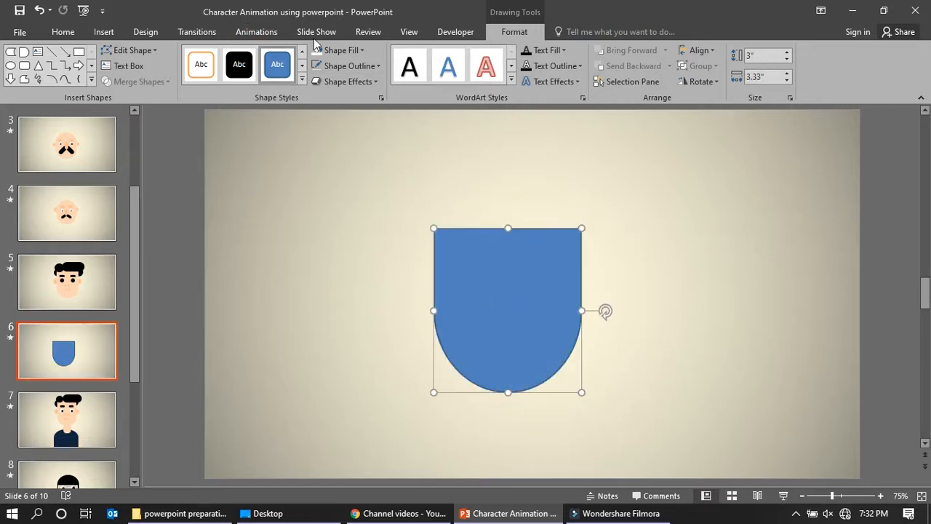
Remove the face shape's outline, fill it with light peach and nudge it slightly up and to the left
left_click(341, 66)
left_click(363, 218)
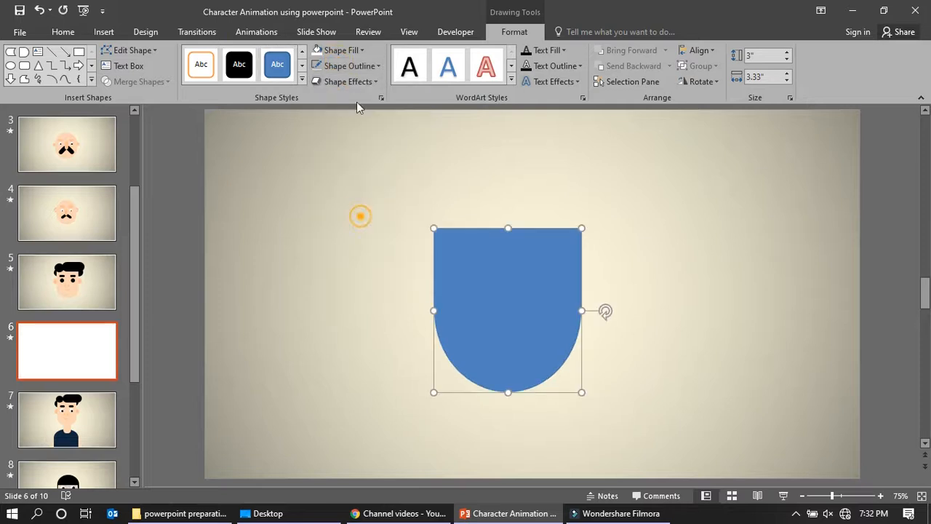
left_click(355, 49)
left_click(422, 99)
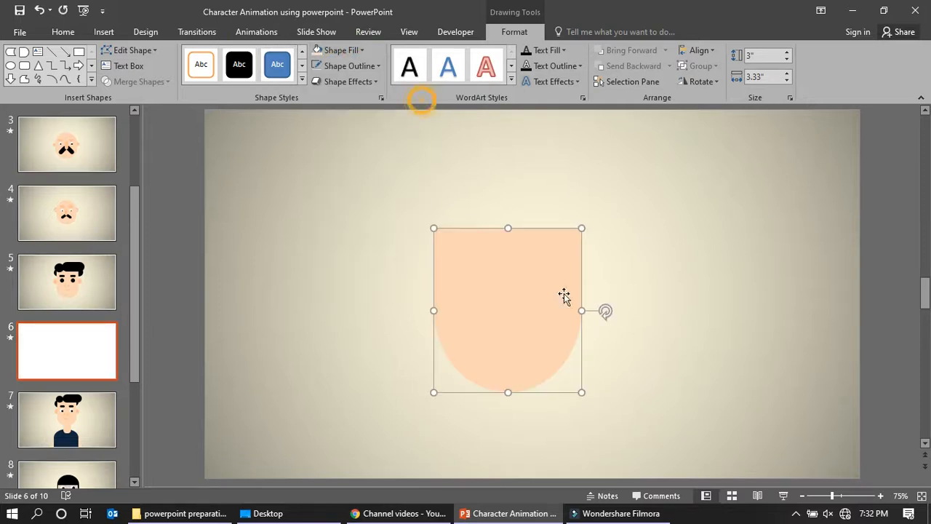
left_click_drag(519, 276, 516, 272)
left_click(374, 245)
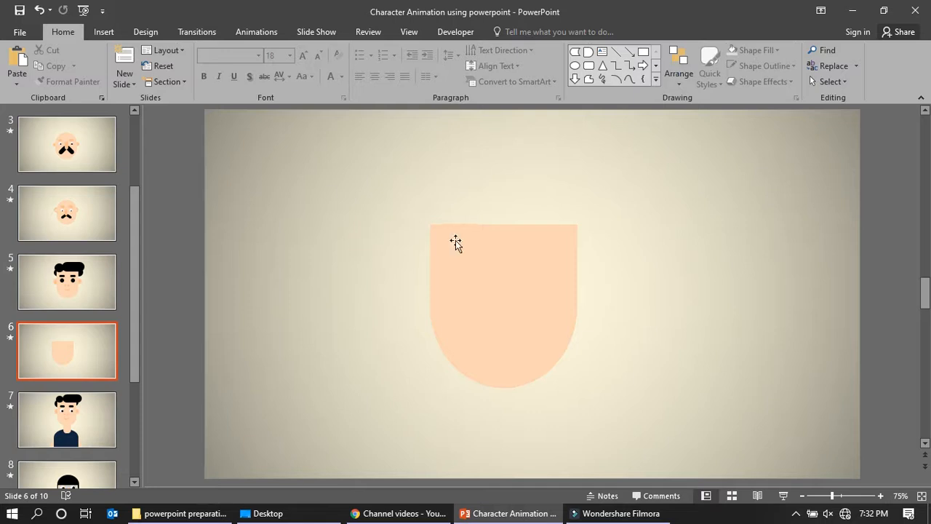
Draw a rounded rectangle about 2.17" wide and 0.83" tall beside the face and round its ends fully
left_click(107, 35)
left_click(233, 73)
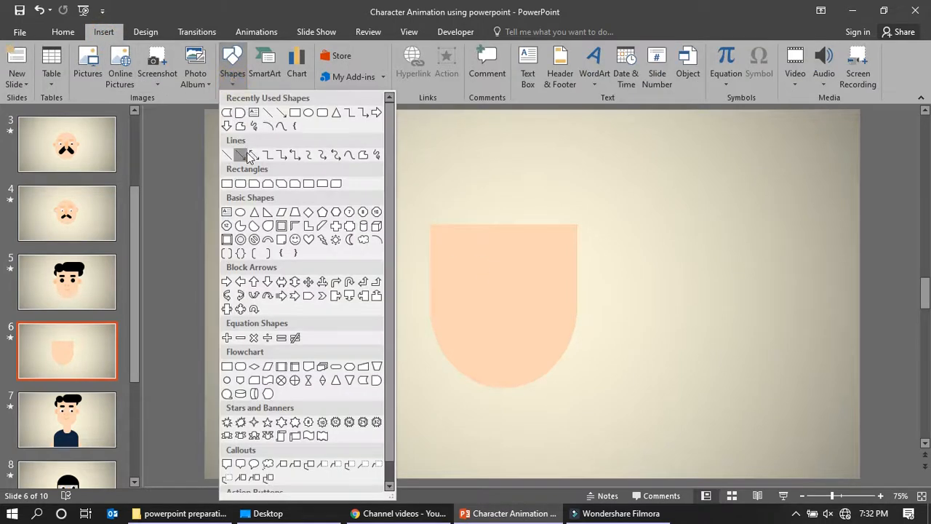
left_click(240, 183)
left_click_drag(306, 204, 414, 245)
left_click_drag(316, 204, 375, 240)
Make the rounded bar solid black without outline and place it over the forehead as hair, about 2.6" by 1"
left_click(335, 67)
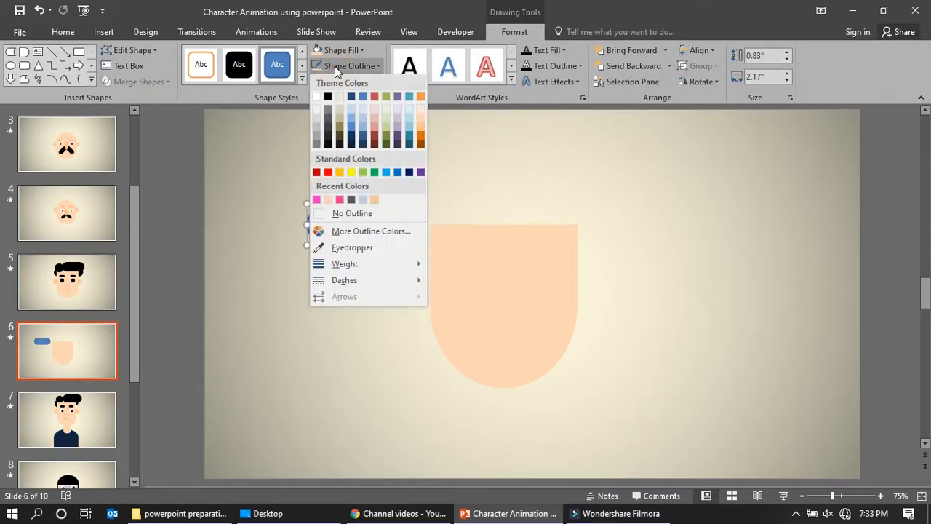
left_click(337, 210)
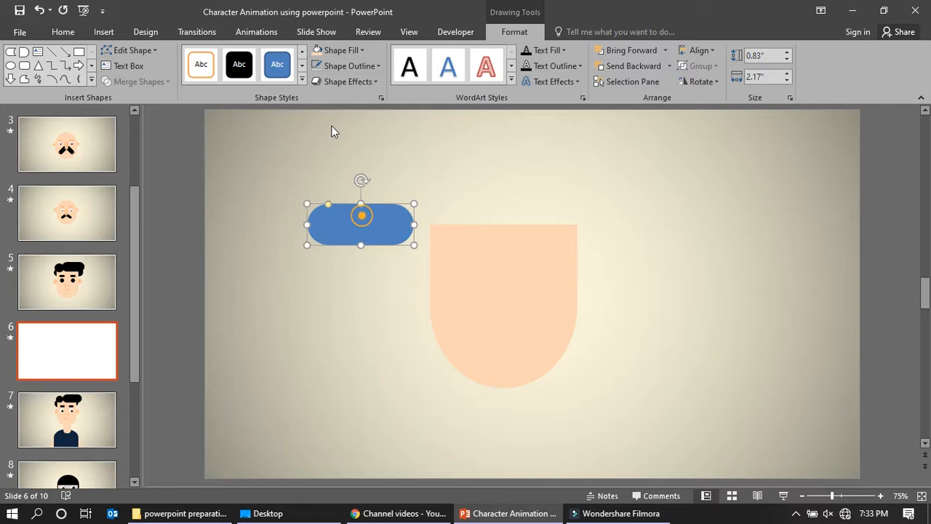
left_click(238, 64)
left_click(346, 272)
left_click_drag(360, 228, 557, 224)
mouse_move(502, 202)
left_mouse_down()
mouse_move(481, 193)
mouse_move(521, 210)
mouse_move(514, 208)
left_mouse_up()
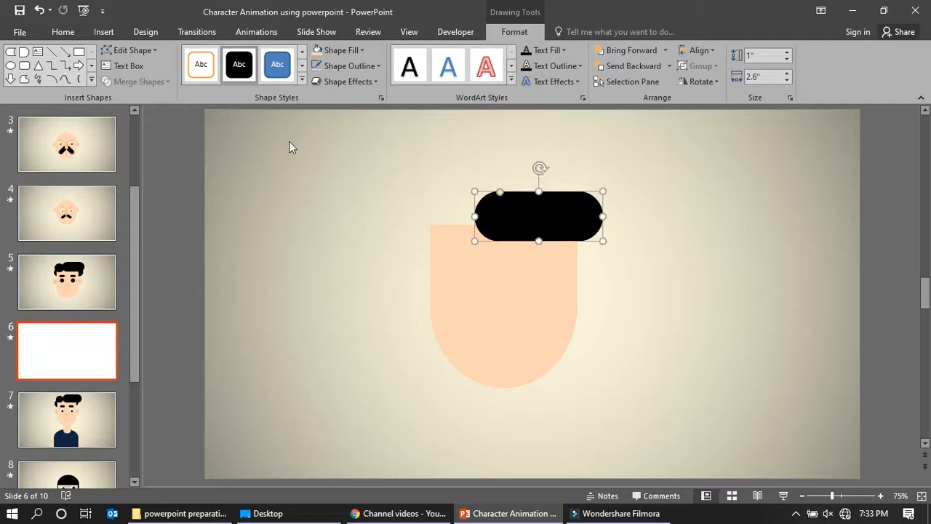
Draw a circle about 1.25" across beside the face, styled solid black with no outline
left_click(10, 67)
left_click_drag(290, 223, 352, 286)
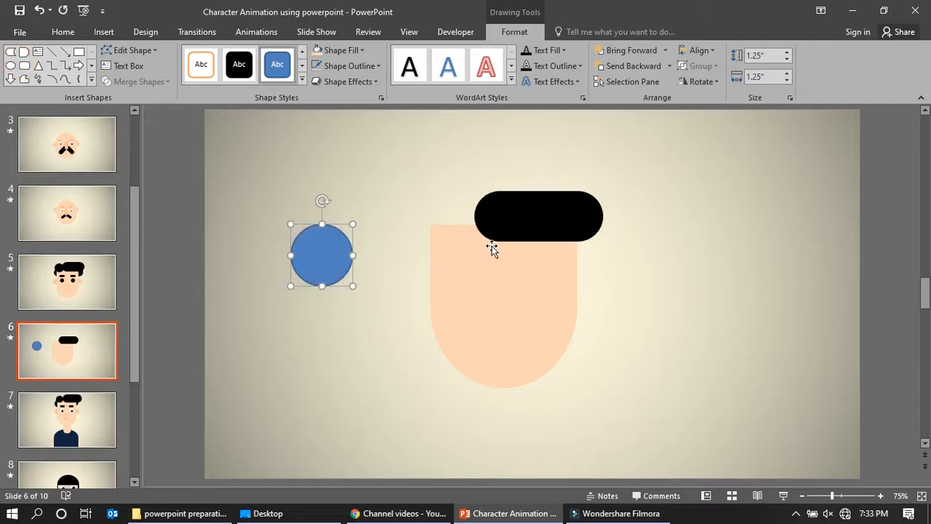
left_click(239, 64)
left_click(348, 66)
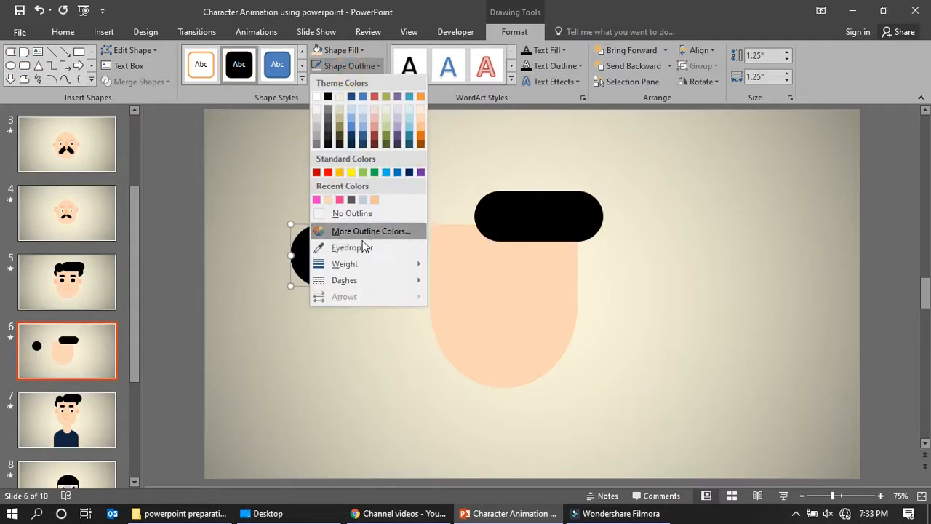
left_click(342, 213)
Move the black circle to the left end of the hair bar and enlarge it to about 1.54"
left_click_drag(319, 251, 451, 208)
left_click_drag(422, 179, 408, 171)
left_click_drag(431, 203, 440, 212)
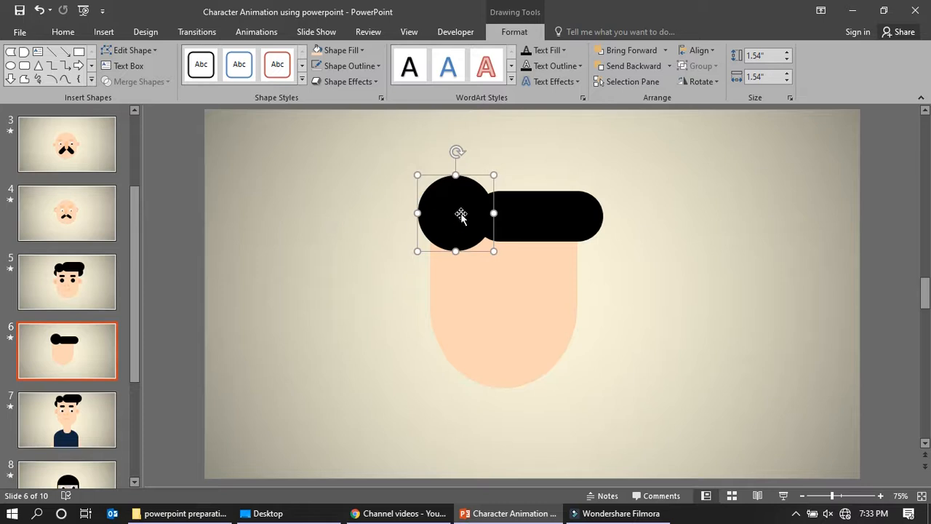
Duplicate the hair circle, shrink the copy to about 1.04" and send it behind the face at the upper left edge
key("ctrl+v")
left_click_drag(462, 224, 441, 248)
left_click_drag(480, 208, 442, 235)
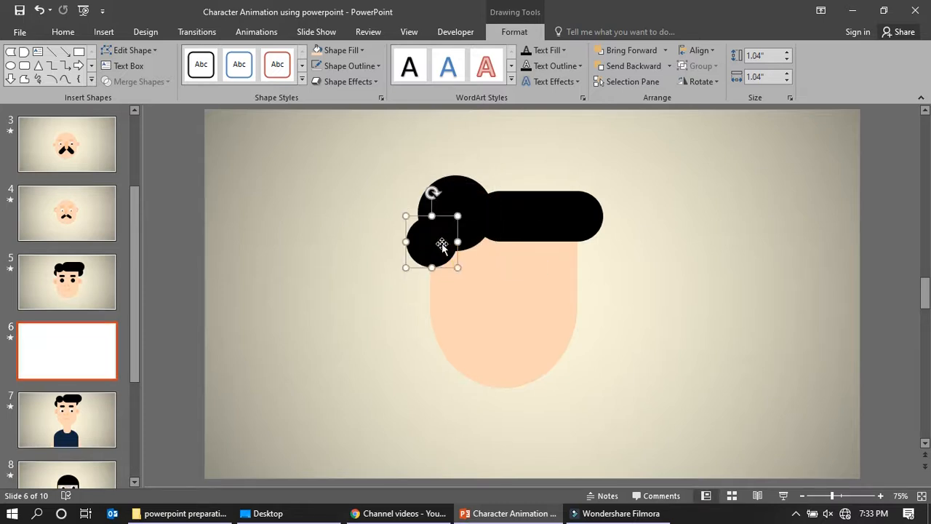
right_click(442, 241)
left_click(487, 387)
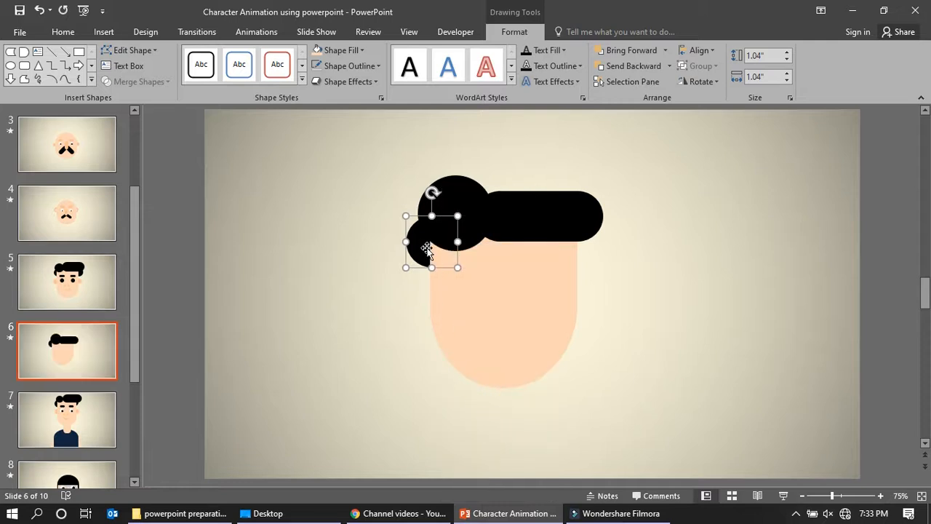
Place a copy of the small side-hair circle at the face's upper right edge and send it to the back
left_click_drag(425, 251, 576, 254)
right_click(568, 245)
left_click(617, 385)
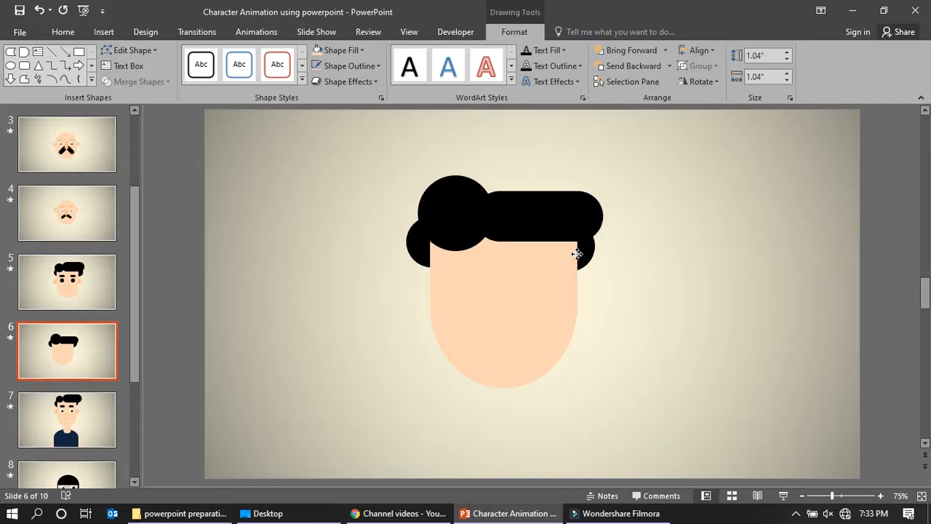
left_click(621, 317)
Duplicate the hair bar, shrink the copy to about 0.66" by 0.25" and place it as the left eyebrow
left_click(522, 212)
key("ctrl+c")
key("ctrl+v")
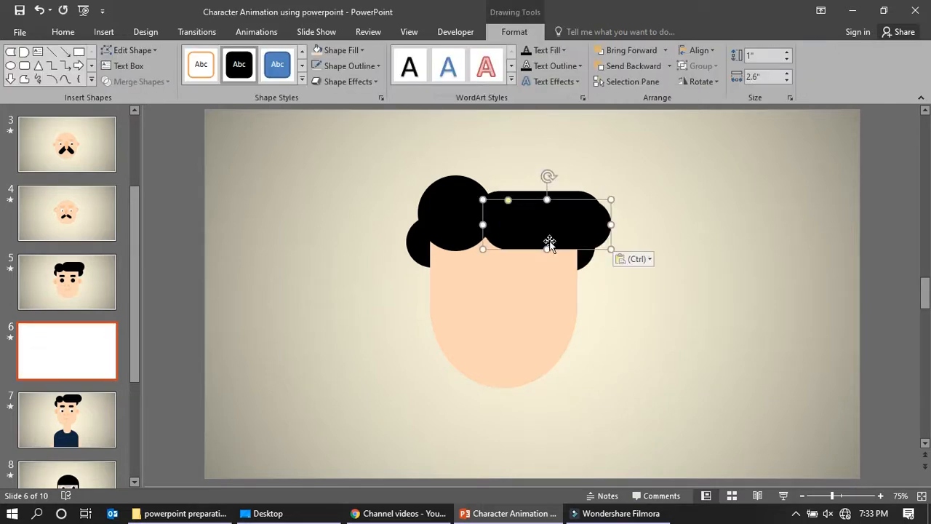
left_click_drag(536, 211, 516, 285)
left_click_drag(580, 270, 481, 314)
left_click_drag(486, 311, 473, 271)
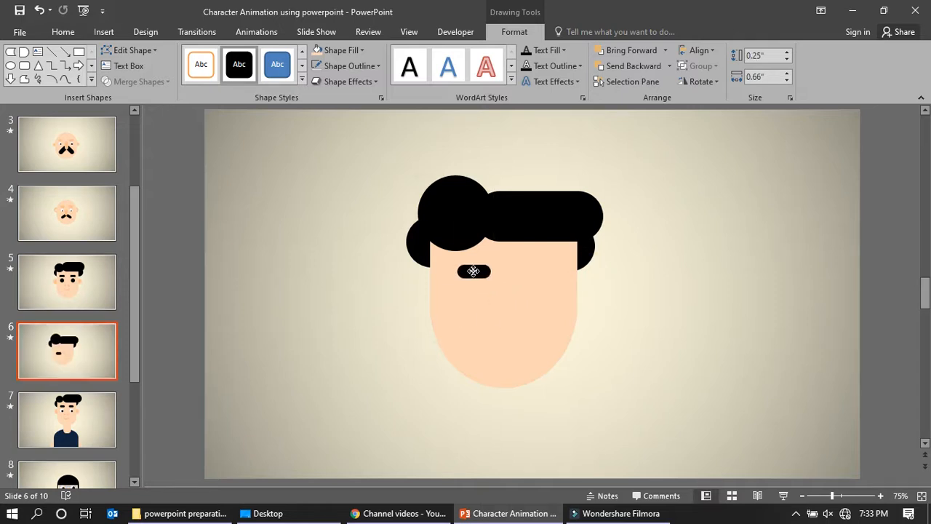
Duplicate the left eyebrow and place the copy across the face as the right eyebrow
key("ctrl+c")
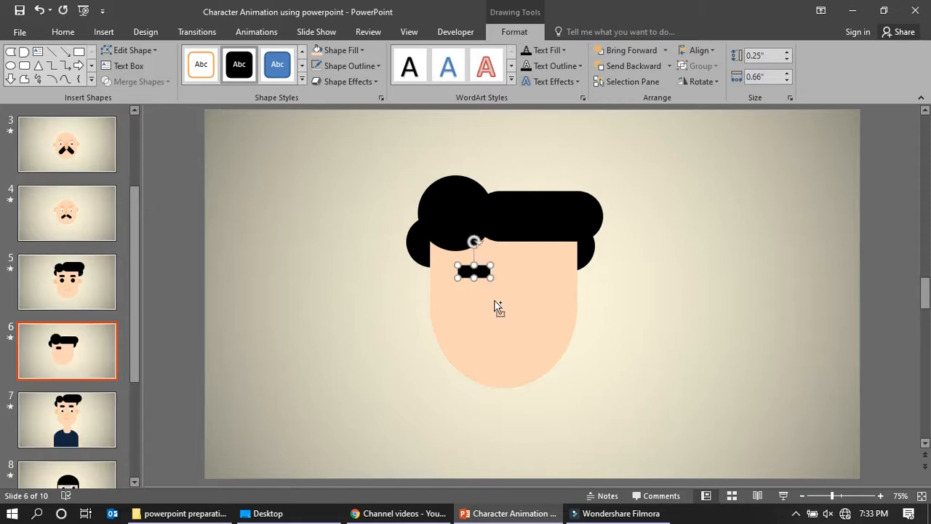
key("ctrl+v")
left_click_drag(490, 280, 543, 270)
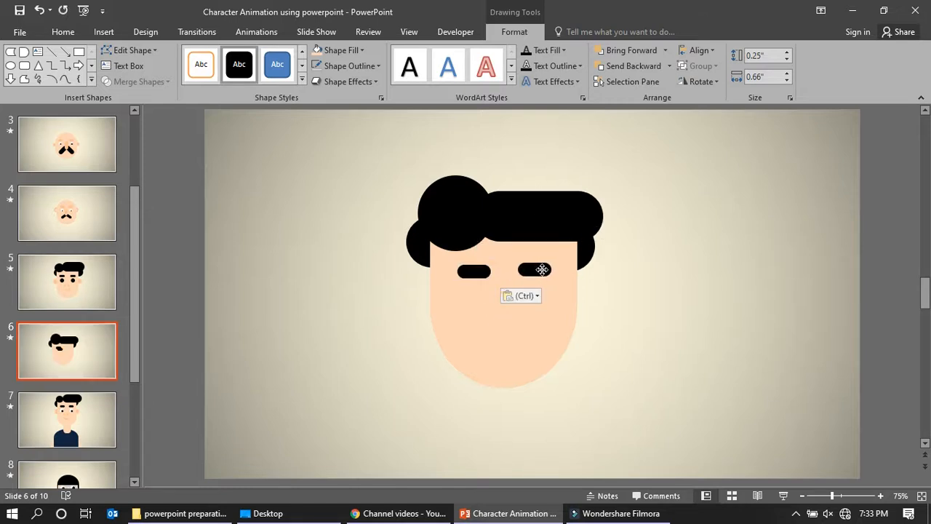
left_click(491, 327)
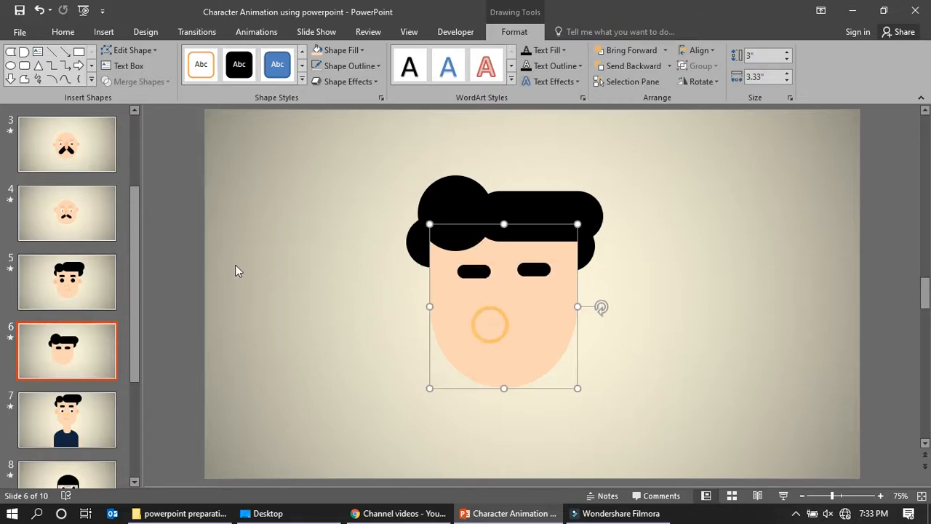
Check slide 5, return to slide 6 and add two black eyes about 0.32" across under the eyebrows from hair-circle copies
left_click(100, 287)
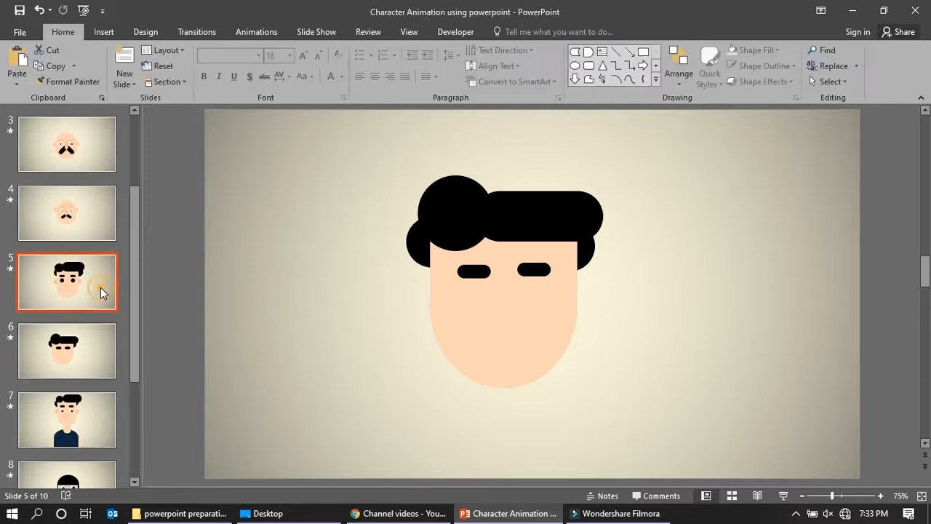
left_click(85, 348)
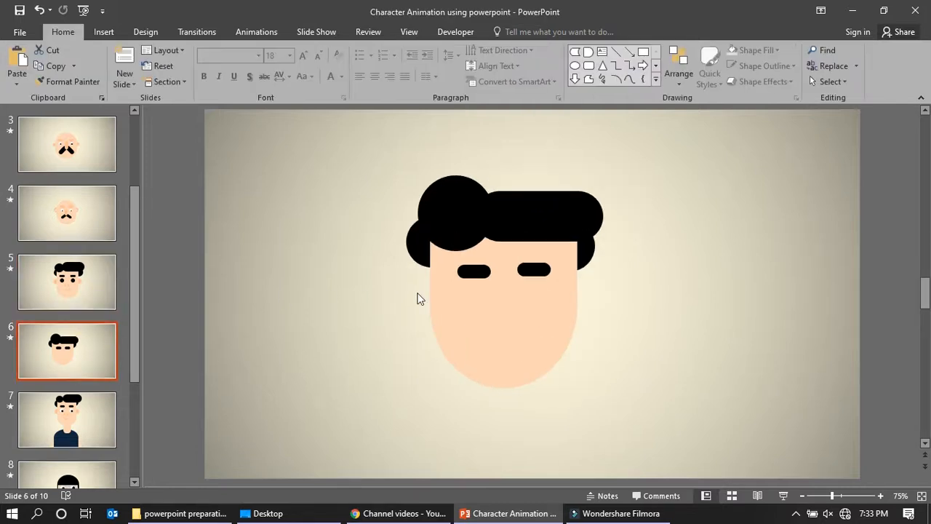
left_click_drag(450, 207, 477, 335)
mouse_move(520, 300)
left_mouse_down()
mouse_move(455, 366)
mouse_move(474, 294)
mouse_move(499, 307)
mouse_move(534, 296)
left_mouse_up()
key("ctrl+v")
Align the two eyebrows to each other with Align Top
left_click(473, 270)
left_click(534, 270, "shift")
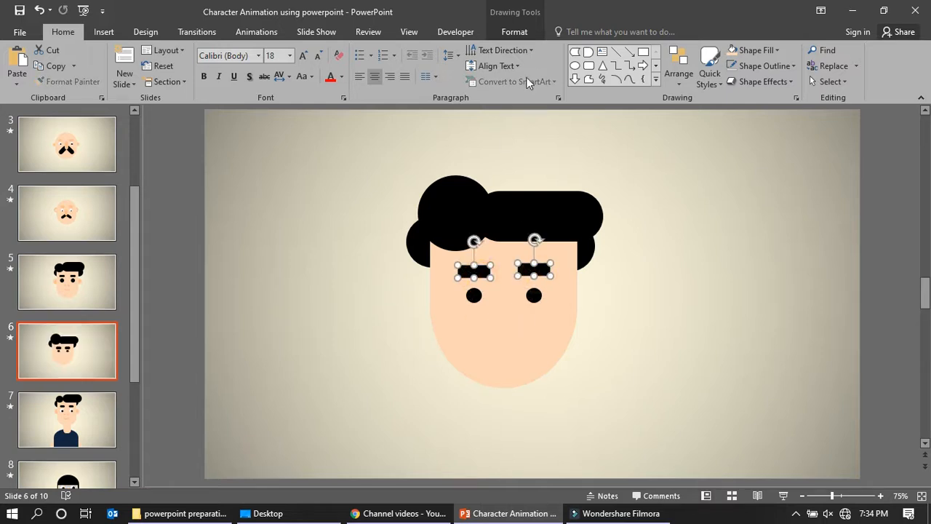
left_click(514, 31)
left_click(698, 50)
left_click(717, 119)
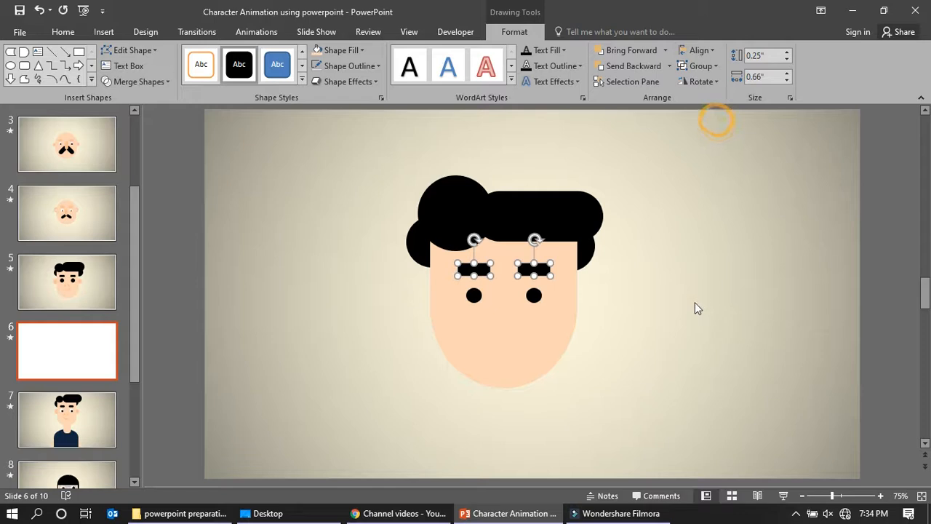
left_click(692, 301)
Align the two eyes to each other with Align Top
left_click(535, 297)
left_click(473, 295, "shift")
left_click(698, 50)
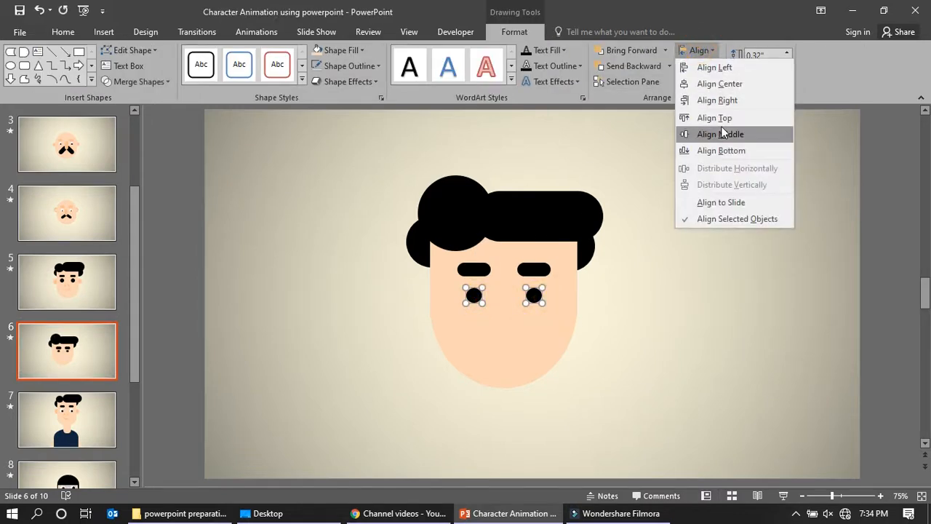
left_click(717, 117)
left_click(760, 256)
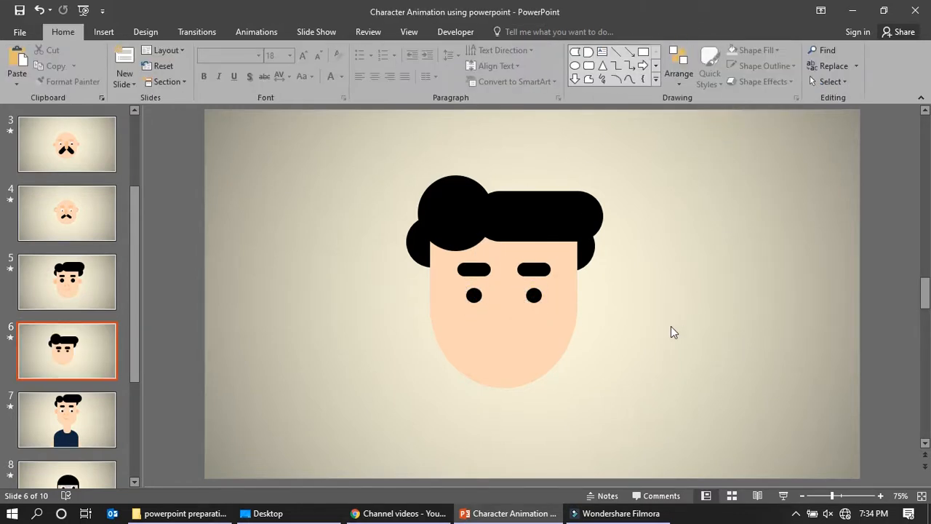
Duplicate both eyes, move the copies lower on the face and shrink them to about 0.19" each
left_click(535, 296)
left_click(474, 297, "shift")
key("ctrl+c")
key("ctrl+v")
left_click_drag(483, 305, 475, 334)
left_click_drag(539, 328, 535, 334)
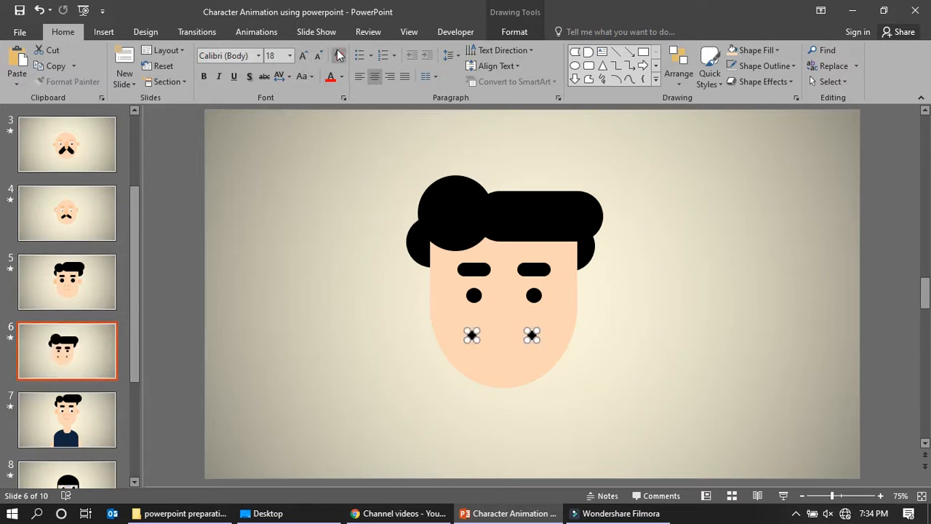
Fill the two small lower circles with light orange
left_click(514, 31)
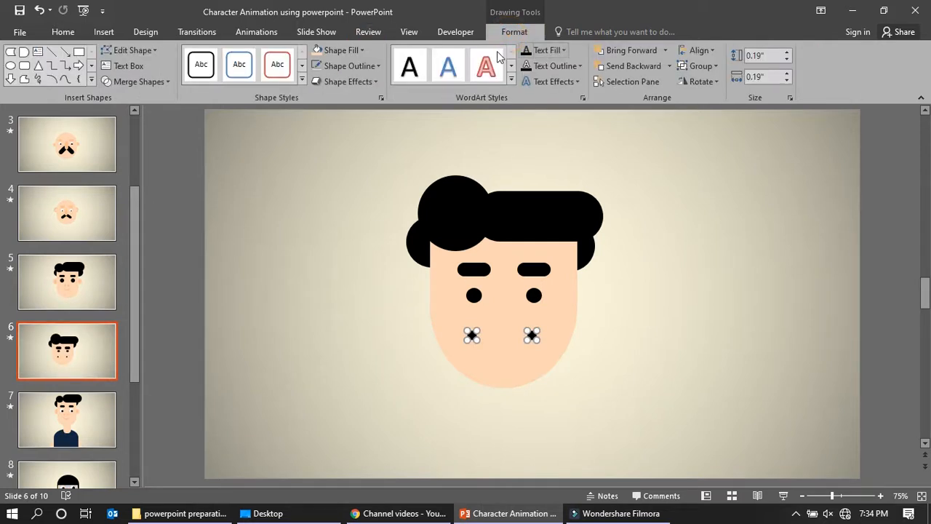
left_click(357, 50)
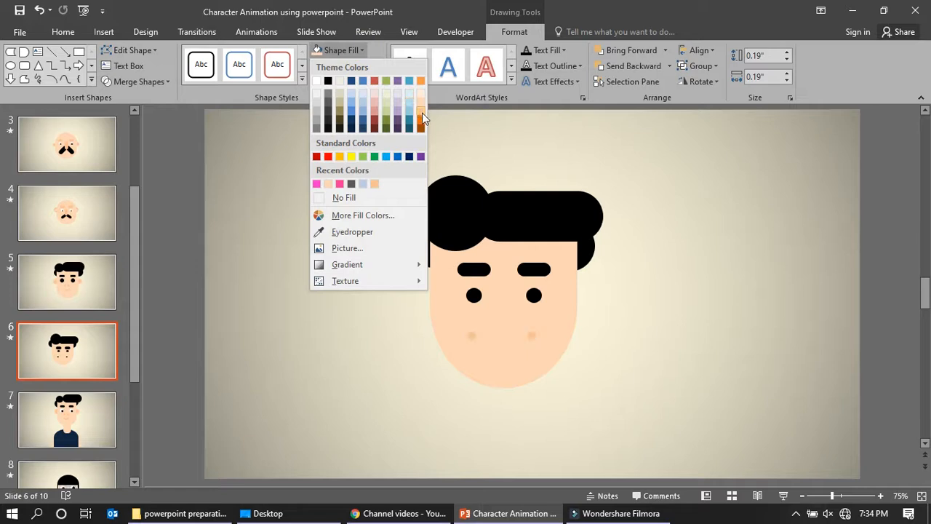
left_click(422, 113)
left_click(617, 393)
Move the two light orange circles close together at the face's centre, just below the eyes, as nostrils
left_click(475, 339)
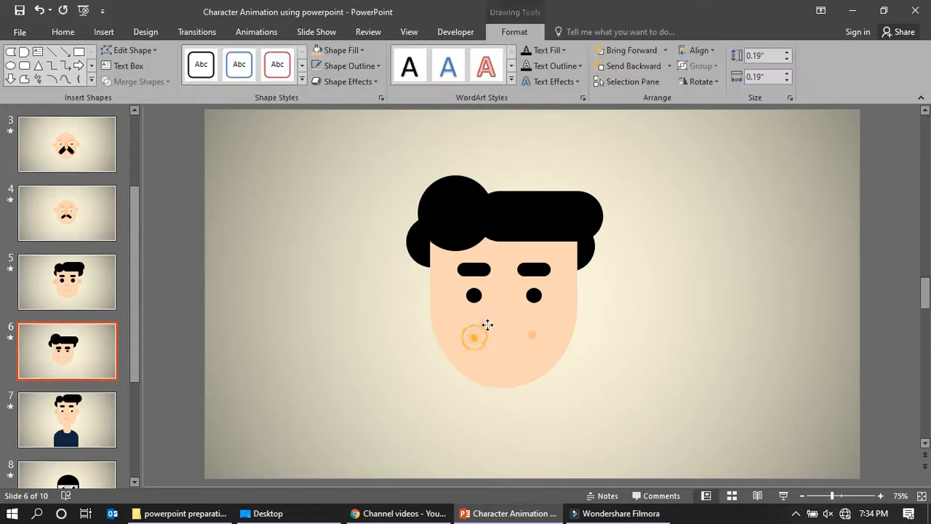
left_click_drag(497, 324, 513, 323)
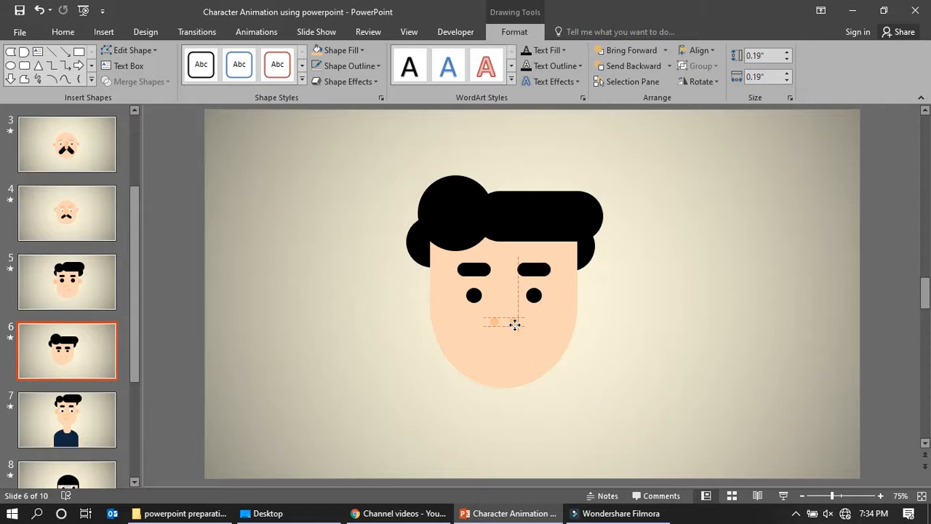
left_click(617, 414)
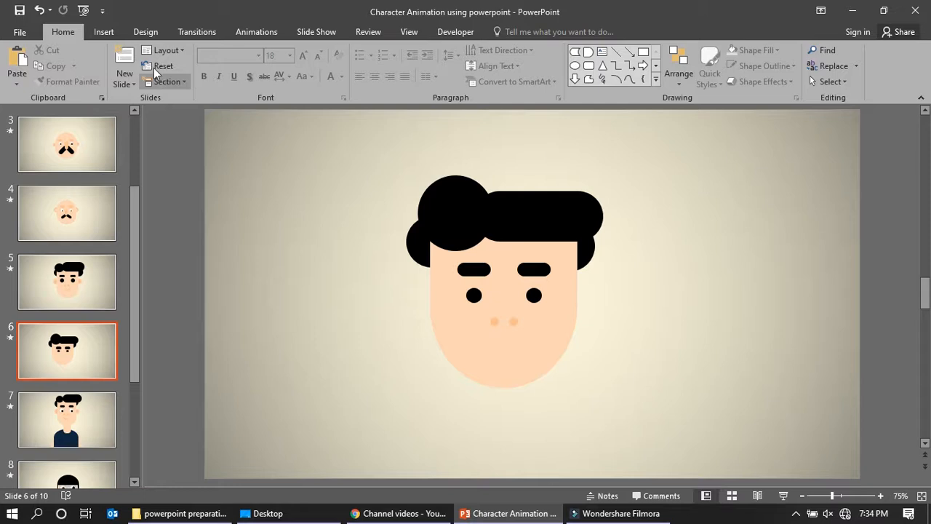
Draw a Block Arc about 1.08" wide and 1.08" tall beside the chin
left_click(102, 30)
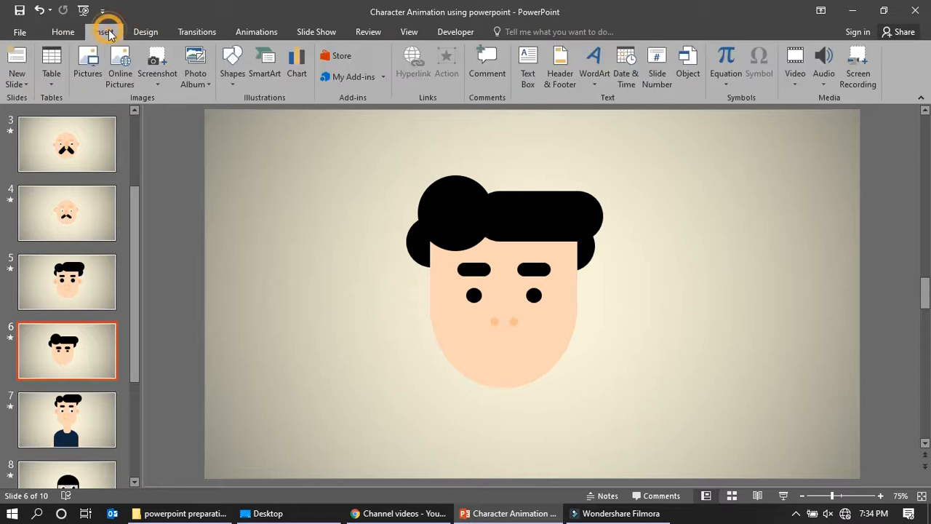
left_click(231, 73)
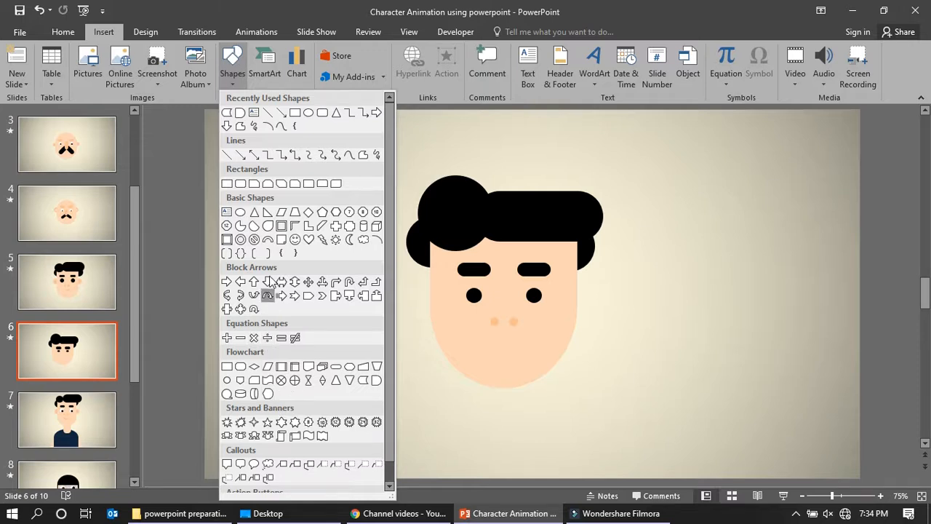
left_click(270, 240)
left_click_drag(329, 369, 382, 405)
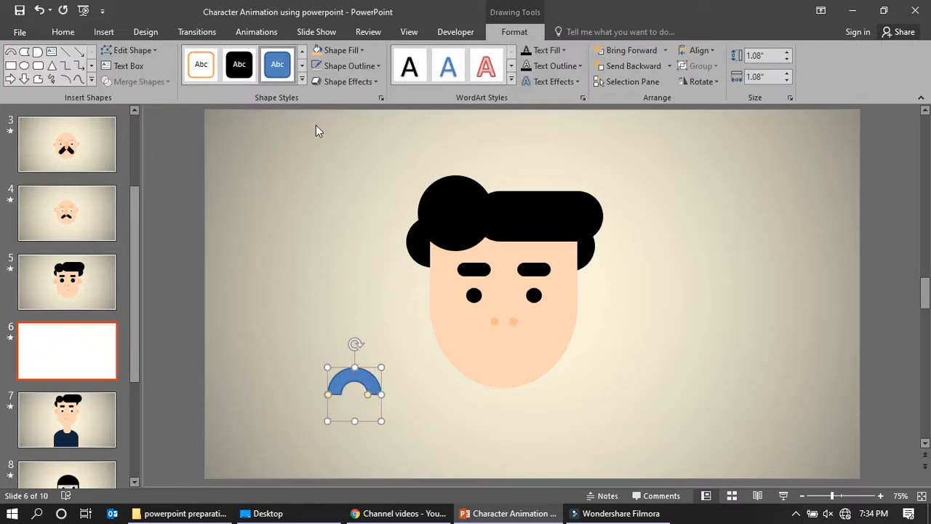
Fill the block arc with light orange and remove its outline
left_click(318, 56)
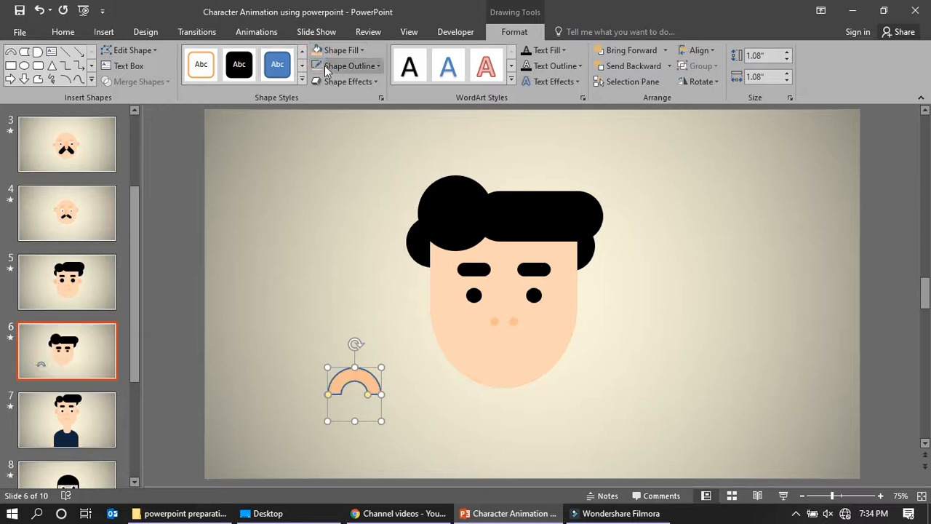
left_click(342, 65)
left_click(352, 214)
Turn the block arc upside down, shrink it and place it under the nostrils as a smiling mouth
left_click_drag(351, 343, 272, 433)
left_click_drag(347, 463, 348, 464)
left_click_drag(380, 368, 511, 348)
left_click(304, 373)
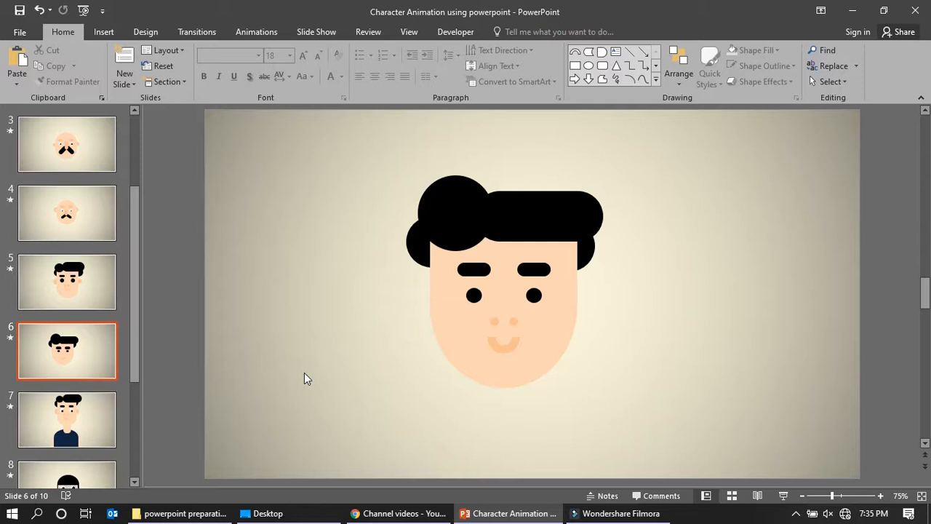
Compare with slide 5, return to slide 6 and stretch the face shape downward to lengthen the chin
left_click(64, 286)
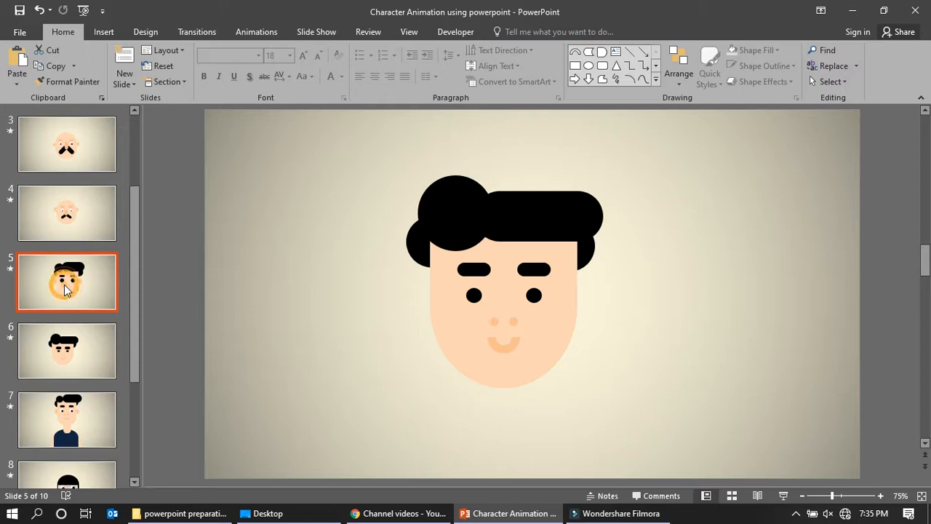
left_click(77, 352)
left_click_drag(503, 380, 499, 410)
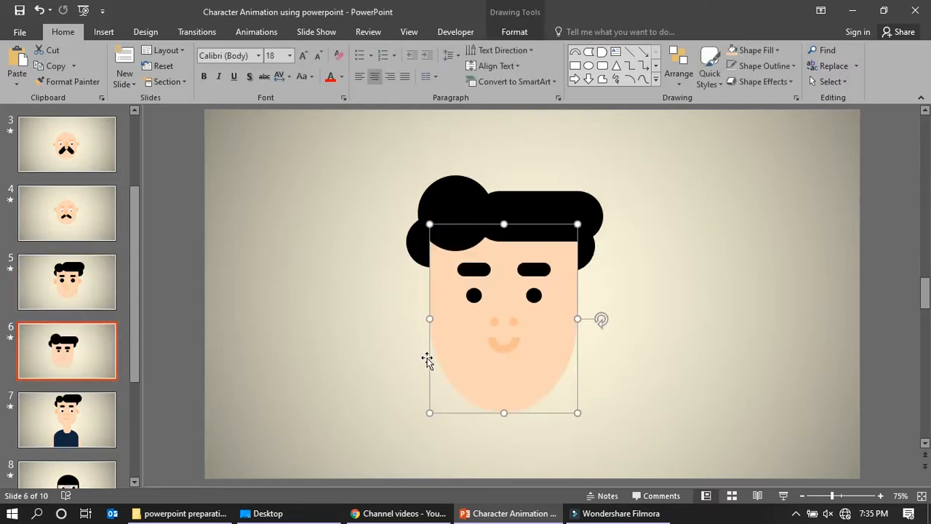
left_click(370, 348)
Enlarge both black eye circles together and shift them slightly lower beneath the eyebrows
left_click(502, 345)
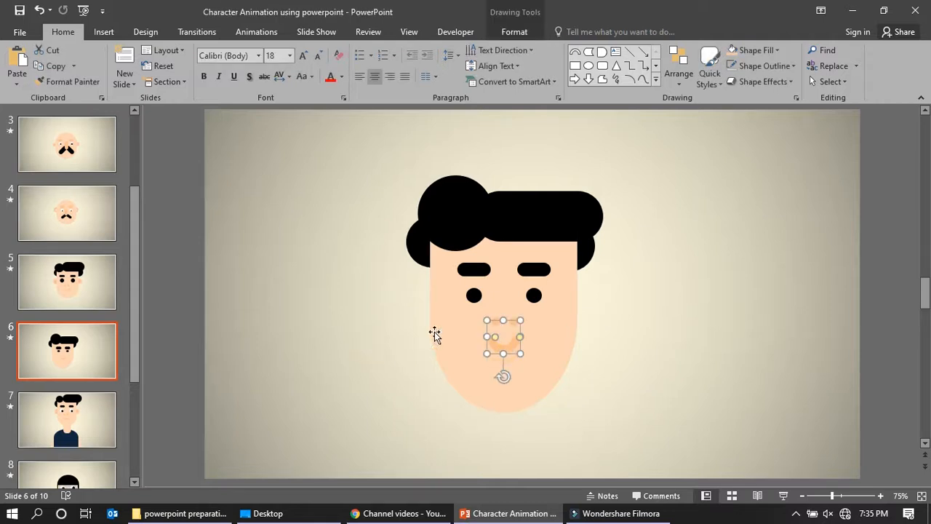
left_click(298, 333)
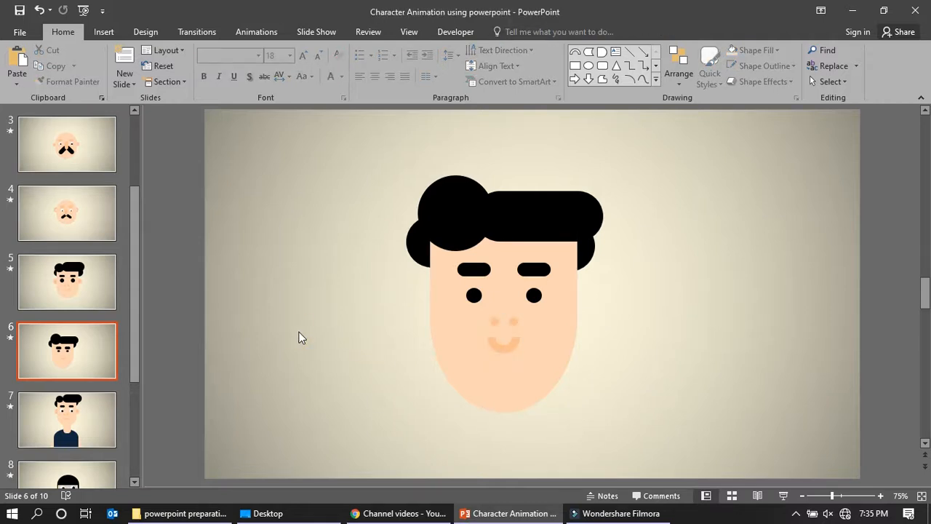
left_click(474, 296)
left_click(536, 296, "shift")
mouse_move(536, 297)
left_mouse_down()
mouse_move(521, 305)
mouse_move(537, 299)
left_mouse_up()
left_click(351, 334)
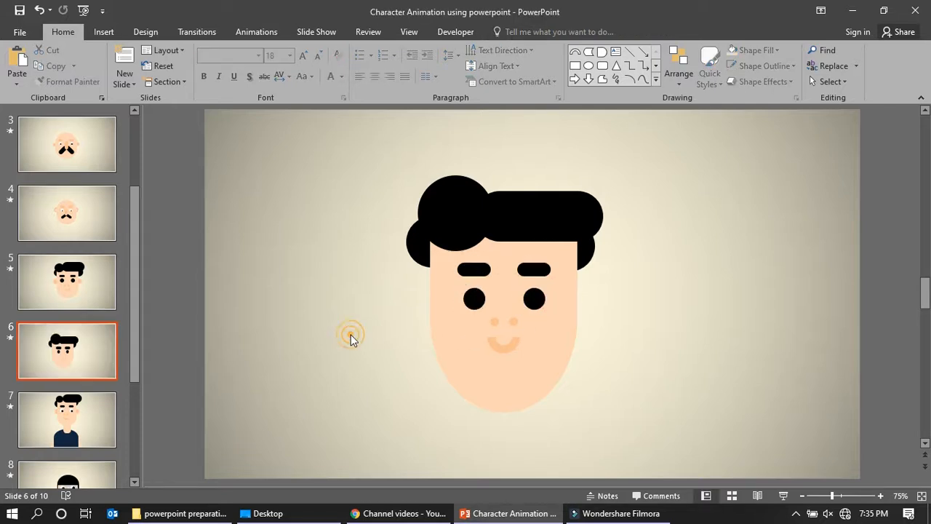
Move the two nostrils and the smiling mouth together slightly lower on the face
left_click(513, 325)
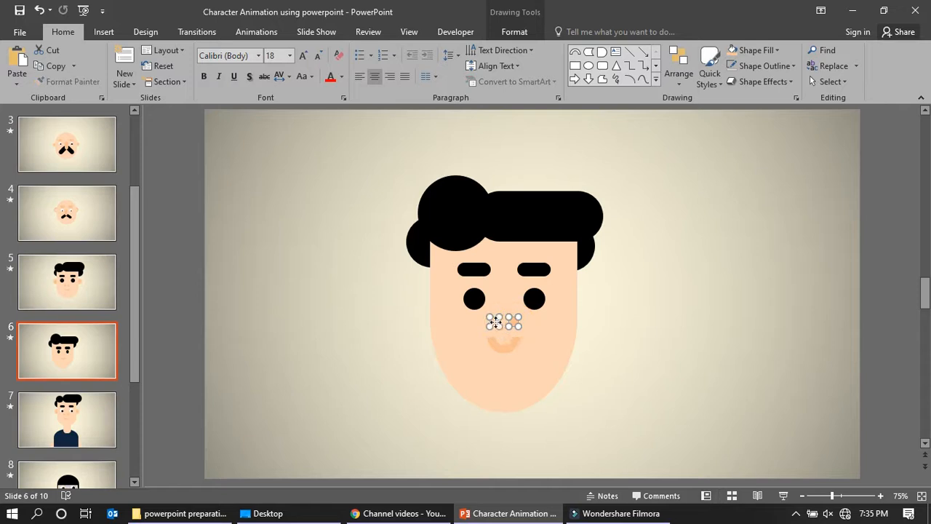
left_click(501, 347, "shift")
key("Down")
key("Down")
key("Down")
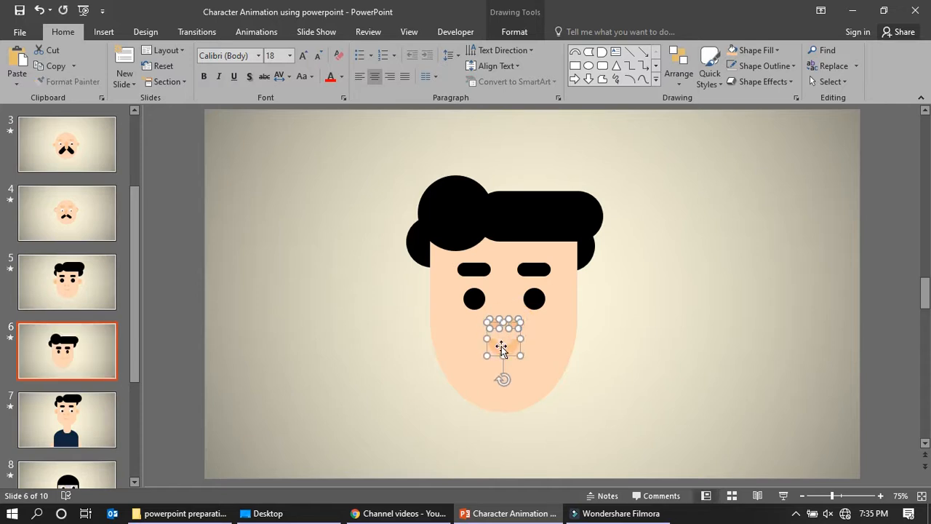
left_click(336, 309)
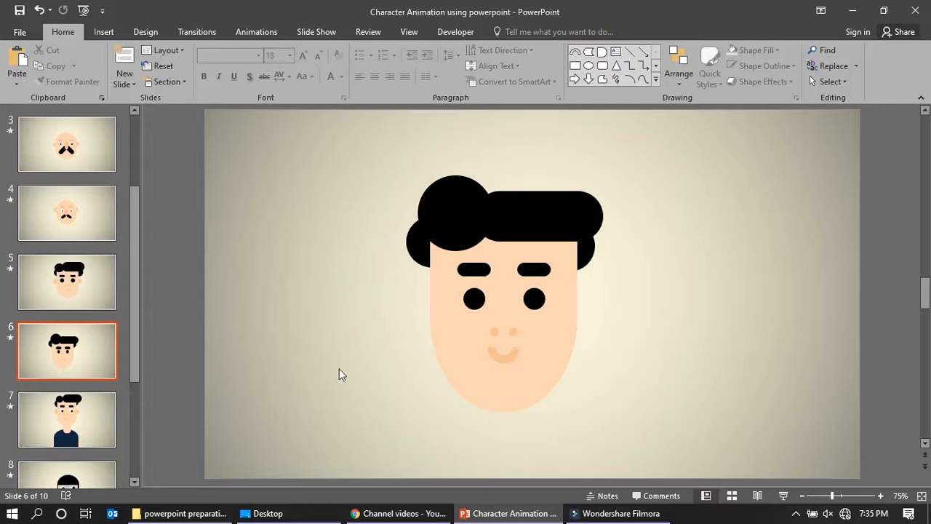
Look at the slide 7 character, copy slide 6 and paste it after slide 7 with source formatting kept
left_click(91, 416)
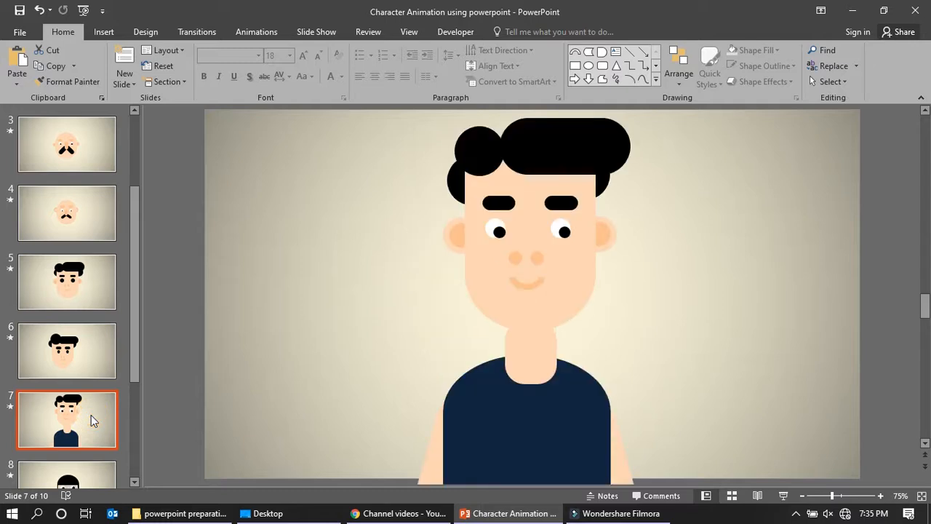
left_click(78, 346)
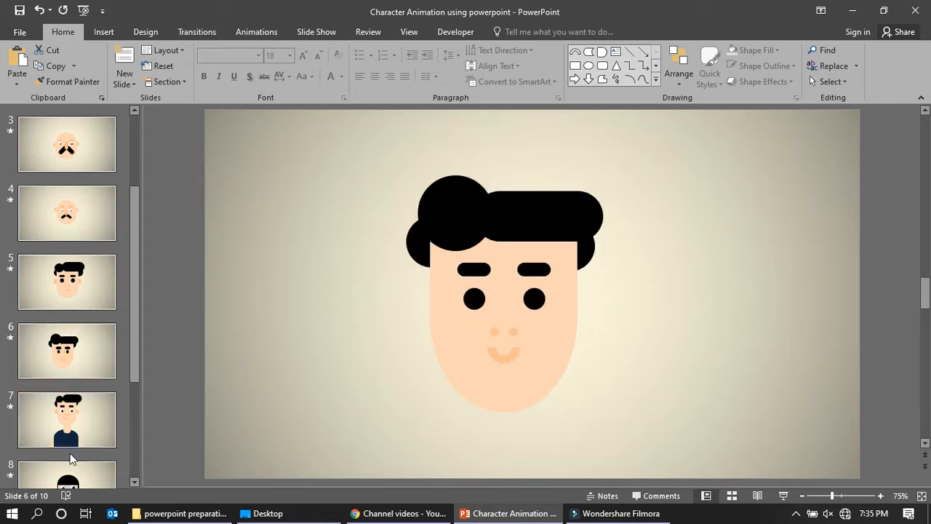
right_click(103, 380)
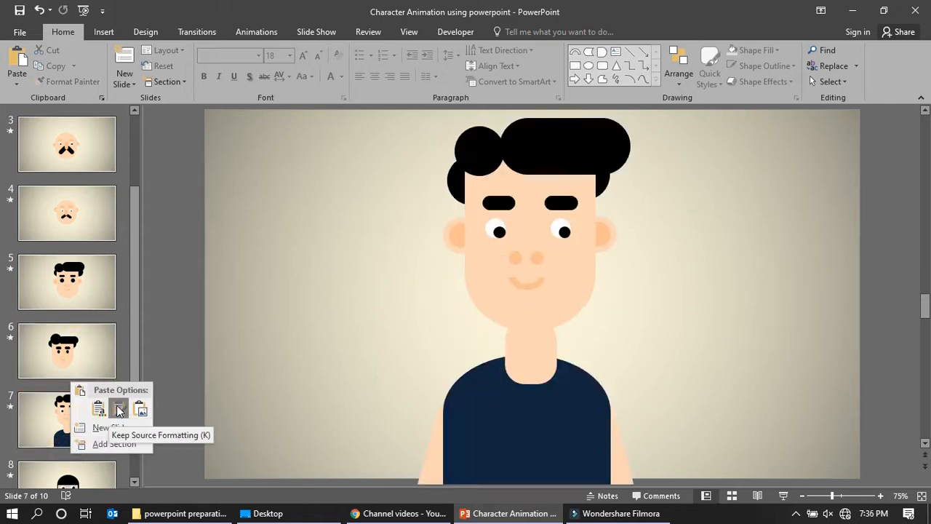
left_click(117, 408)
Group all the face shapes on slide 8, shrink the group and move it near the top of the slide
left_click_drag(365, 163, 601, 436)
key("ctrl+g")
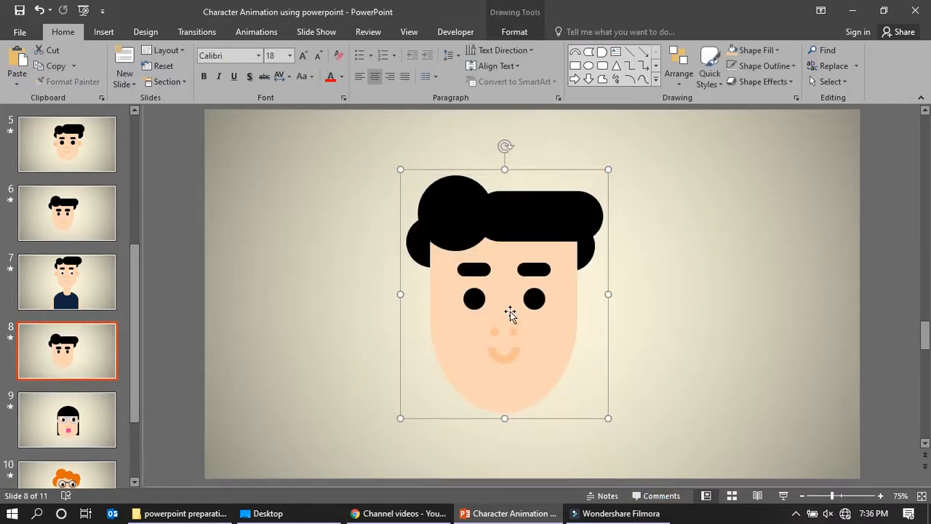
left_click_drag(608, 168, 561, 226)
left_click_drag(503, 288, 545, 195)
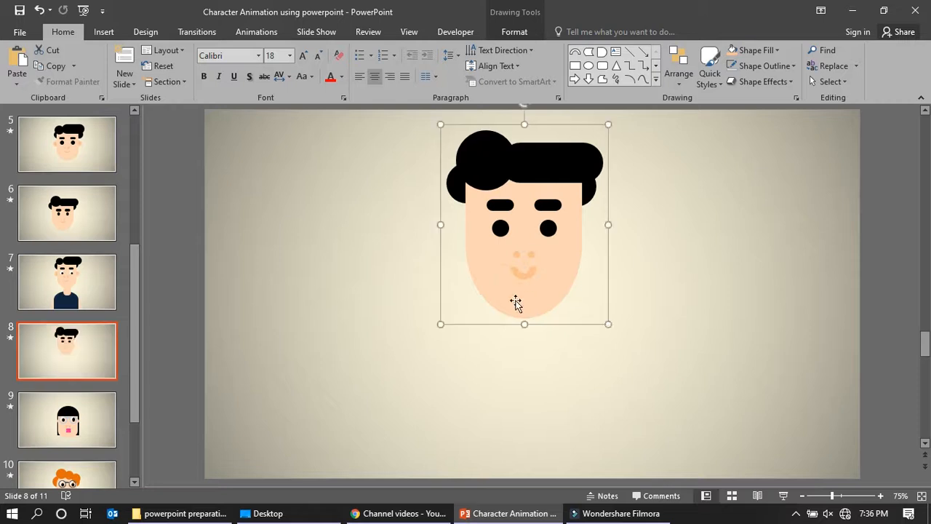
left_click_drag(543, 281, 539, 289)
left_click(398, 353)
left_click(503, 236)
left_click(502, 236)
left_click_drag(507, 242, 558, 250)
left_click(545, 240, "shift")
key("ctrl+z")
key("ctrl+z")
left_click(672, 308)
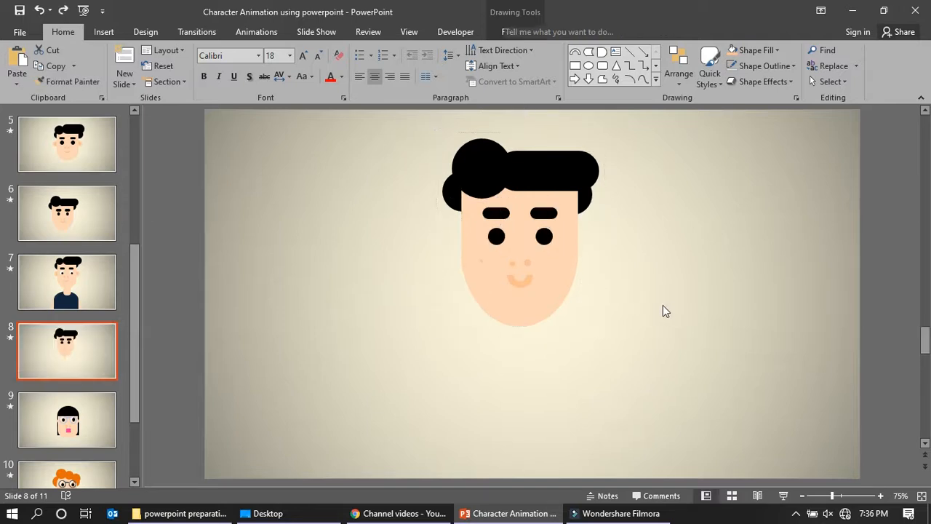
Ungroup the face on slide 8 into its separate shapes
left_click(545, 236)
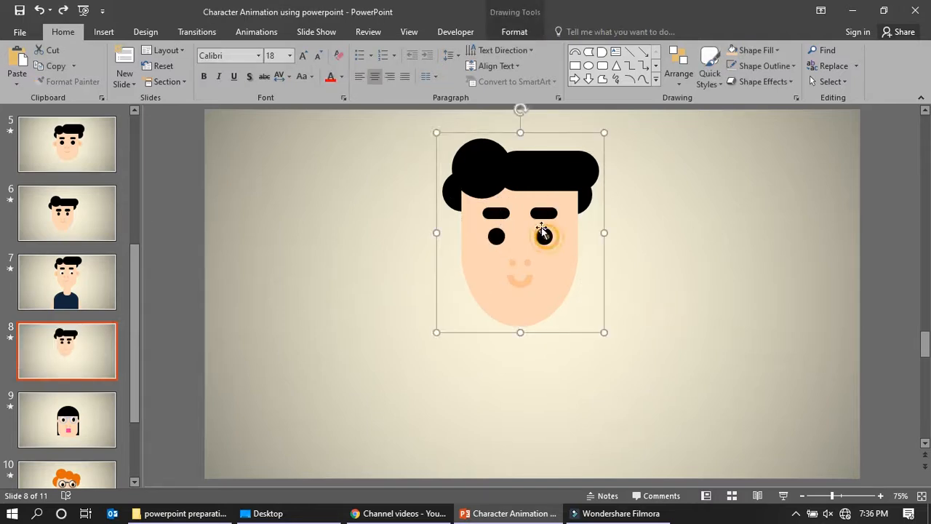
right_click(530, 134)
mouse_move(577, 219)
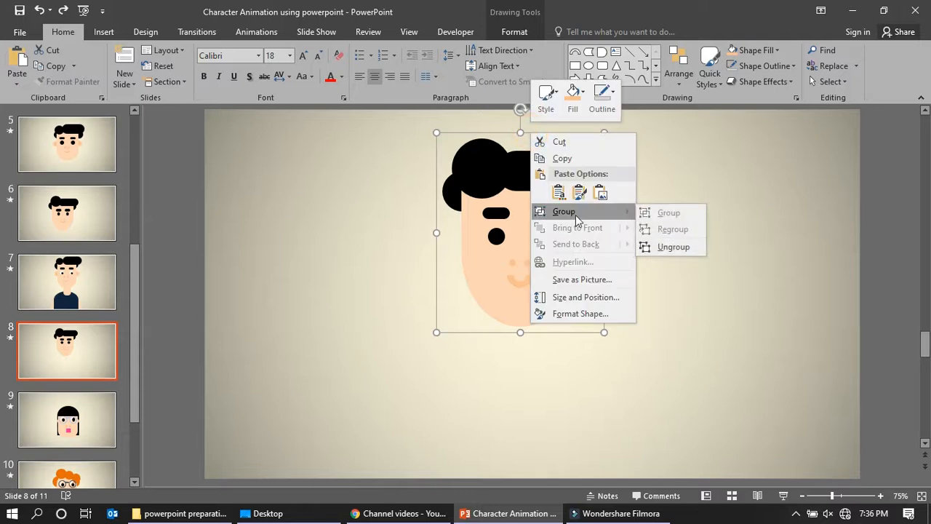
left_click(665, 253)
left_click(676, 307)
Fill both black eye circles with white
left_click(497, 236)
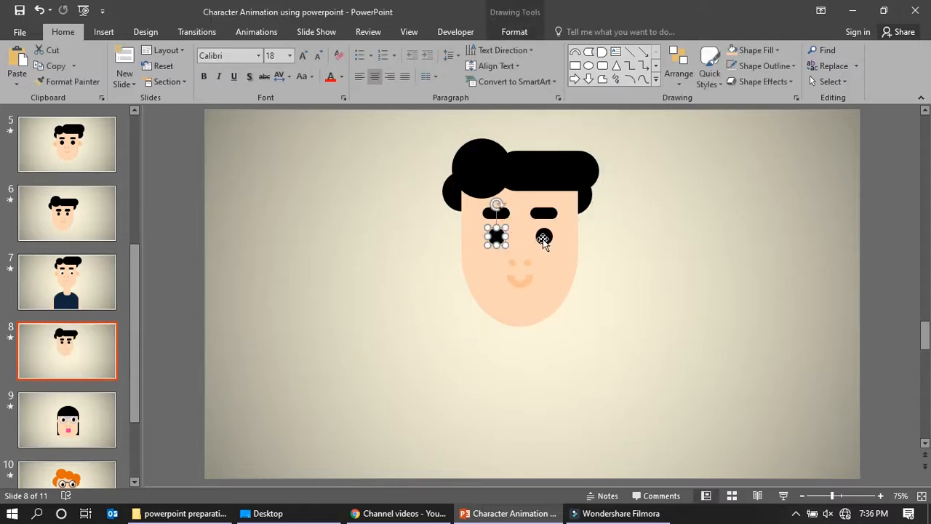
left_click(544, 237, "shift")
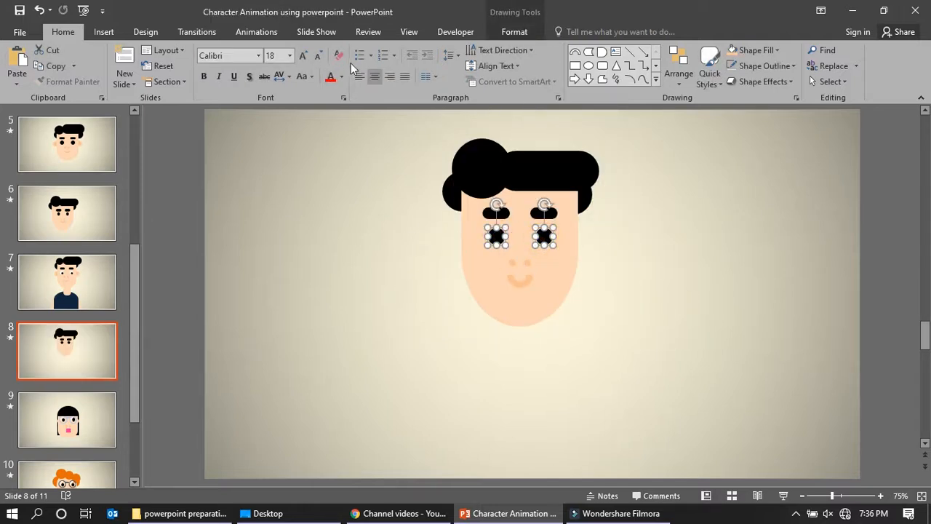
left_click(514, 31)
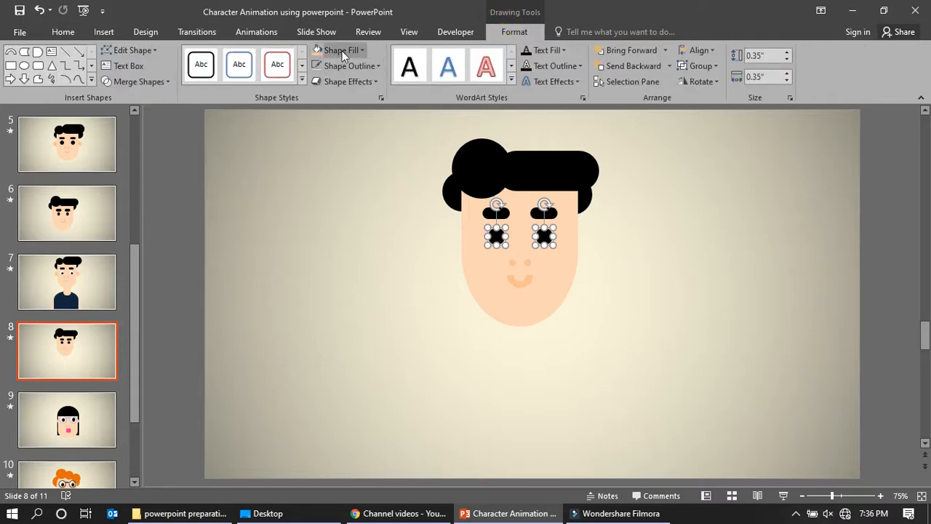
left_click(342, 52)
left_click(319, 106)
left_click(329, 218)
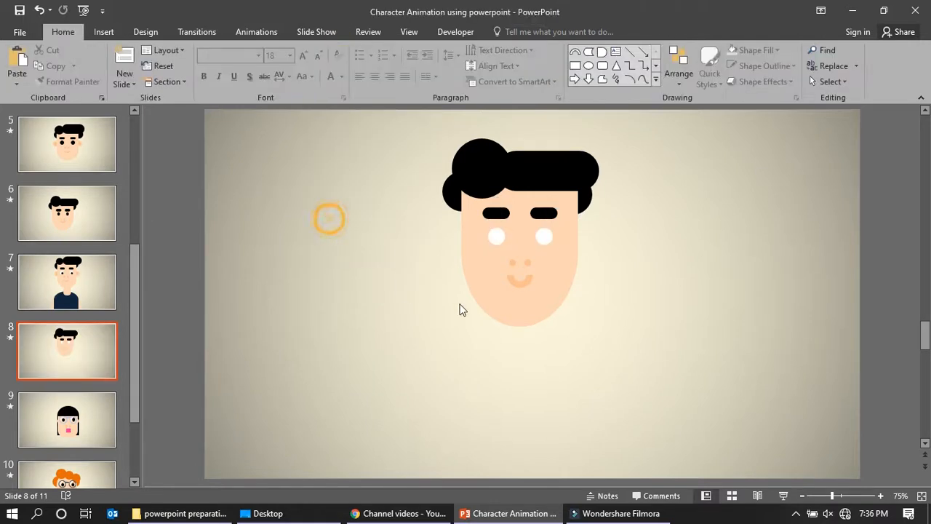
Duplicate the two white eye circles and shrink the copies to about 0.27" by 0.27"
left_click(500, 239)
left_click(541, 241, "ctrl")
key("ctrl+z")
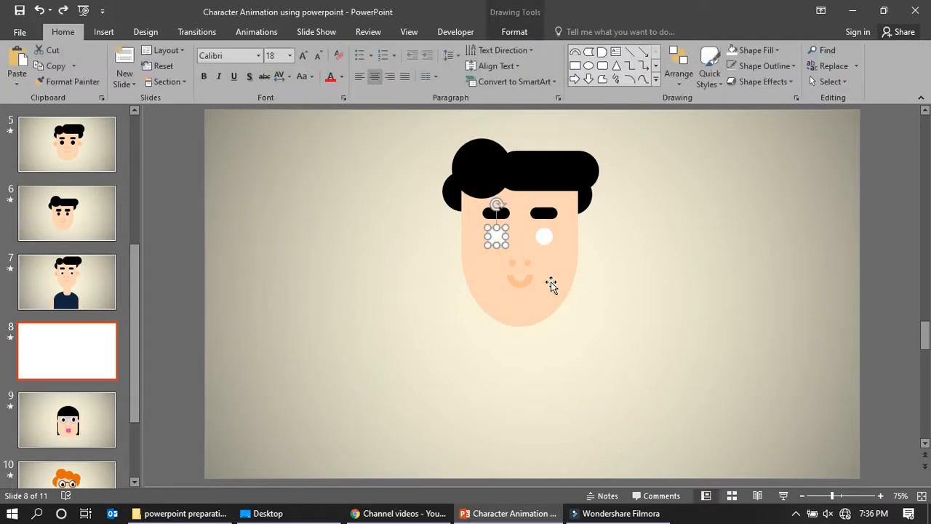
left_click(544, 240, "ctrl")
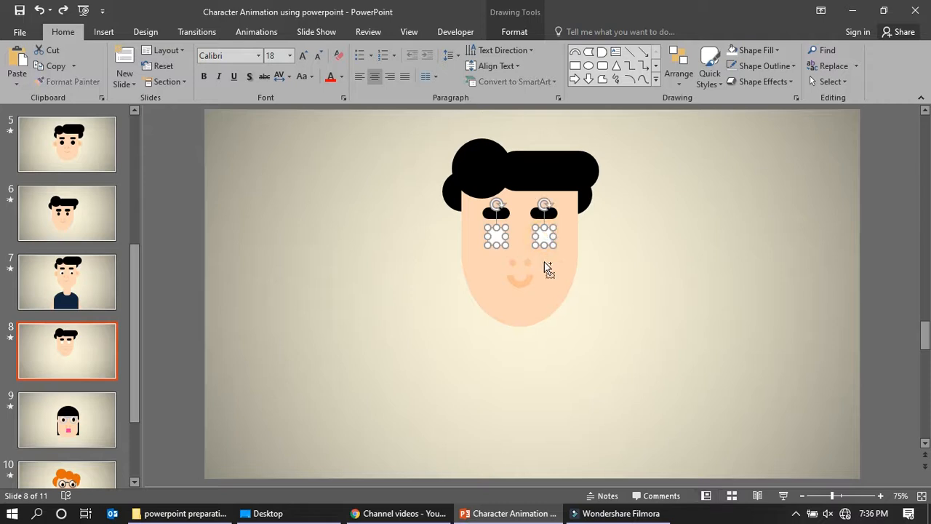
key("ctrl+v")
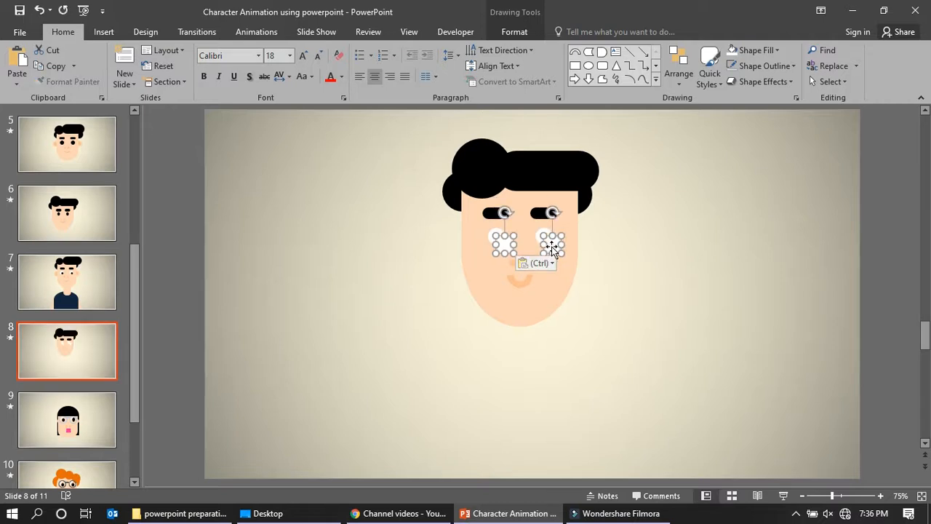
left_click_drag(561, 252, 558, 251)
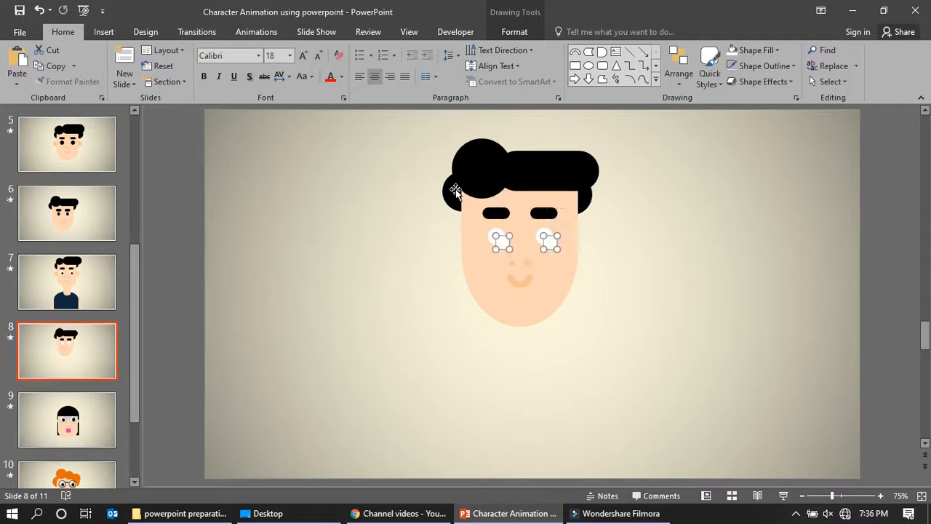
Fill the small circle copies with black and nudge them over the lower right of the white eyes as pupils
left_click(496, 37)
left_click(339, 51)
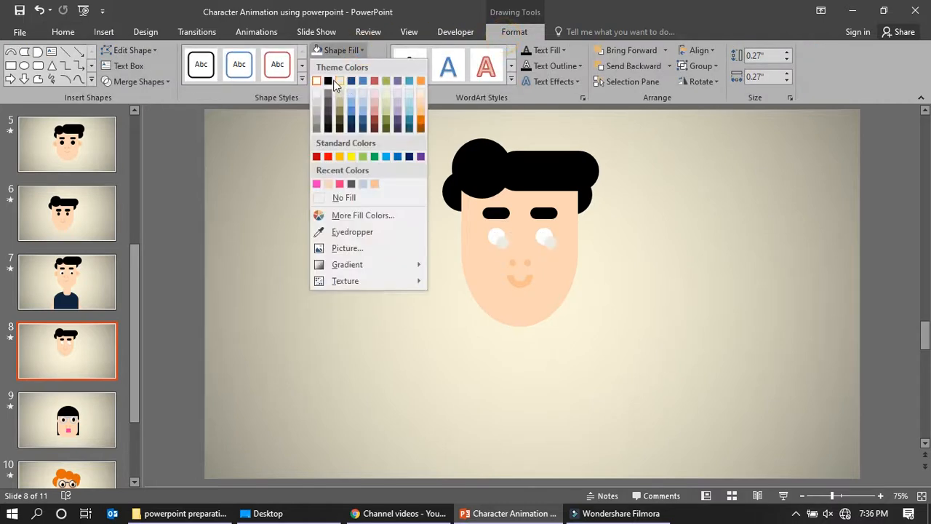
left_click(329, 80)
key("Left")
key("Left")
key("Left")
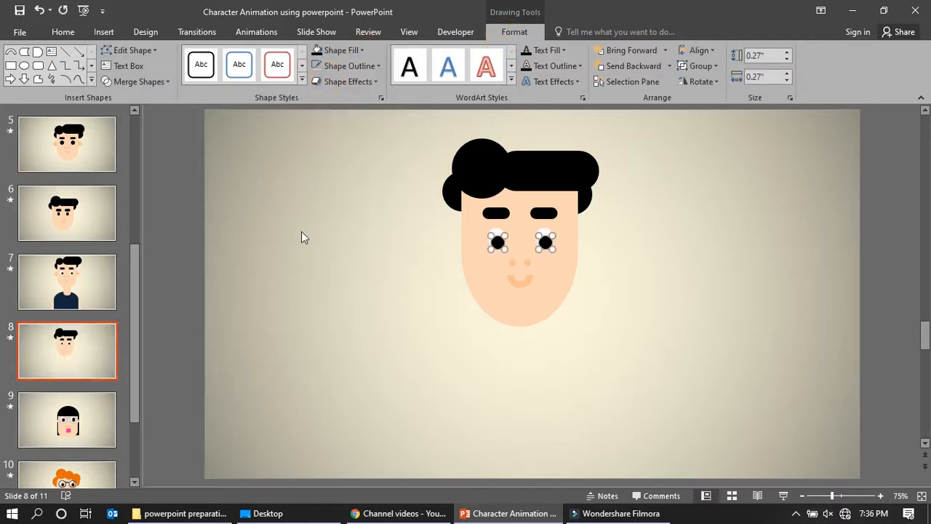
key("Up")
key("Up")
key("Up")
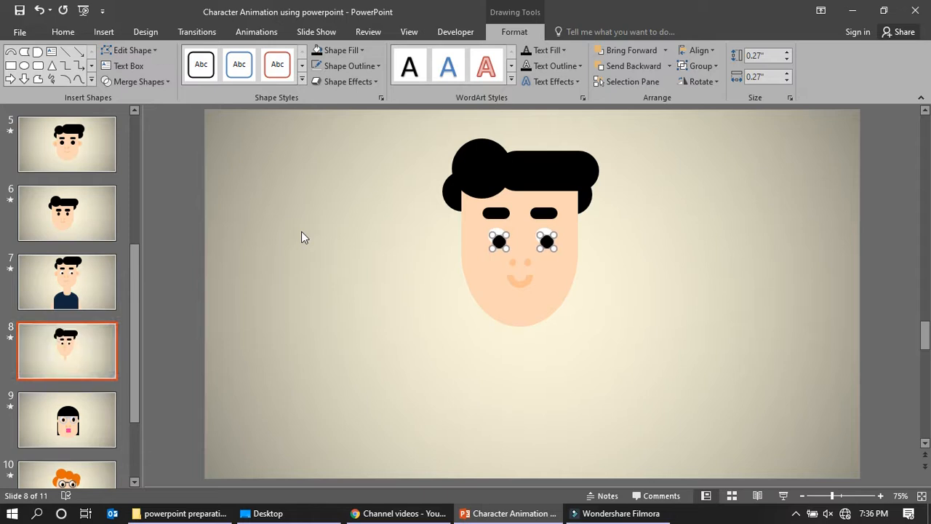
left_click(180, 235)
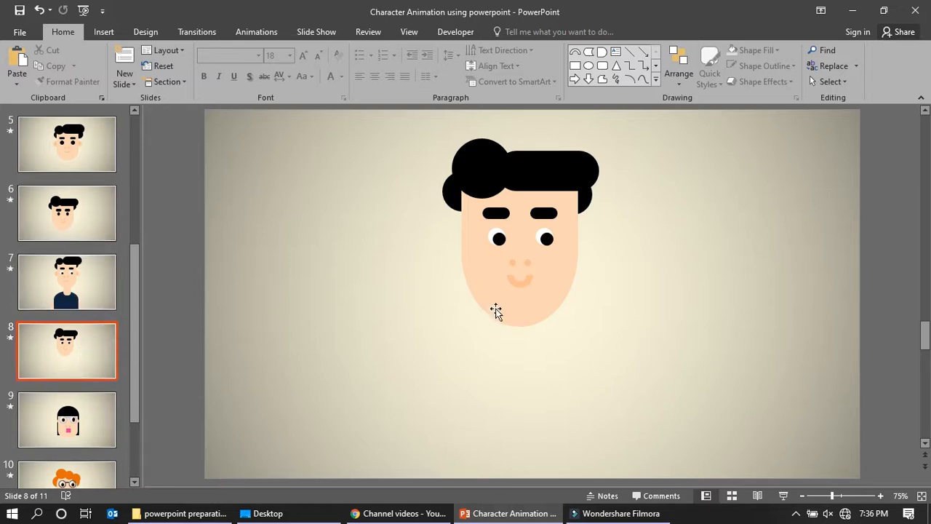
left_click(473, 255)
left_click_drag(462, 251, 451, 251)
left_click_drag(583, 250, 586, 251)
key("ctrl+z")
key("ctrl+z")
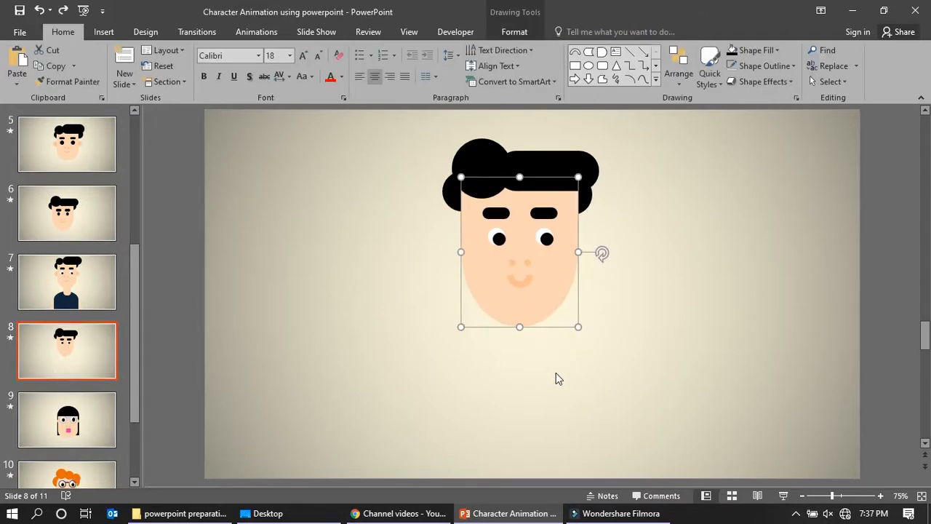
left_click(556, 378)
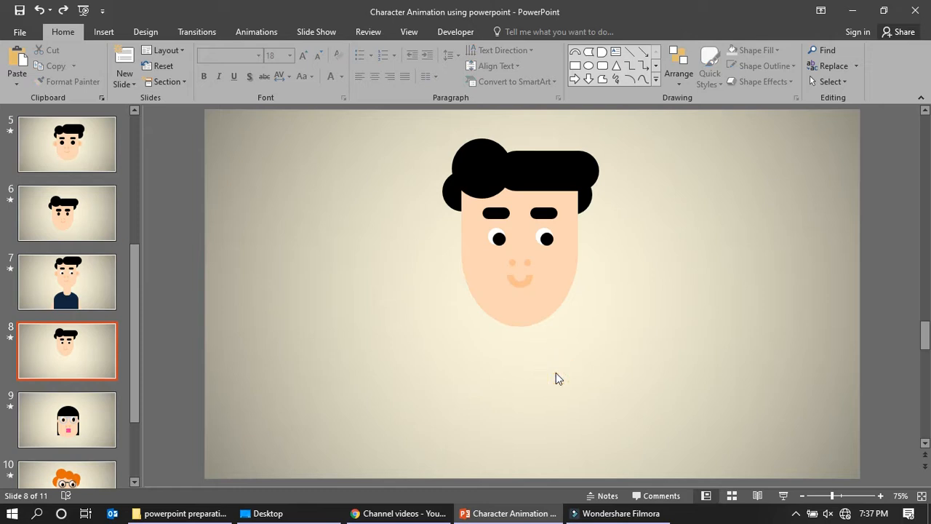
Edit the face shape's points and raise its lowest point slightly to shorten and flatten the chin
left_click(568, 267)
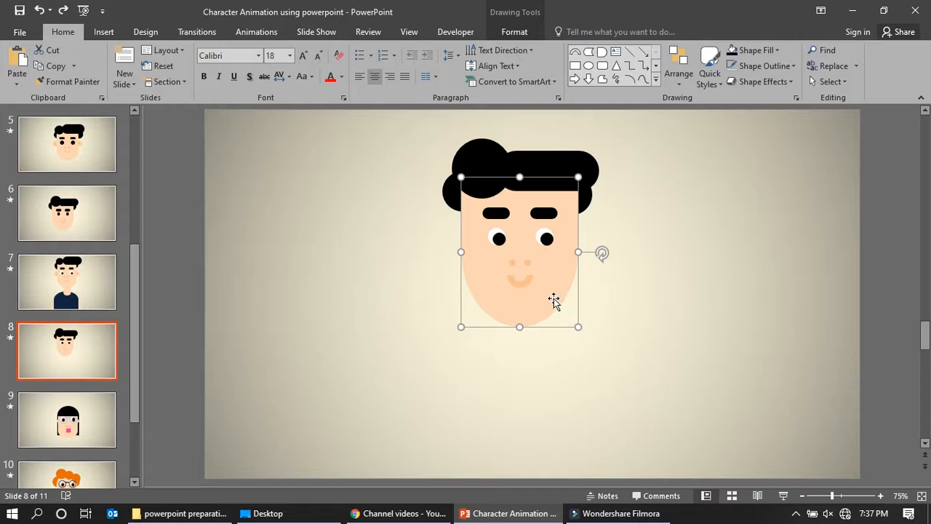
left_click(510, 33)
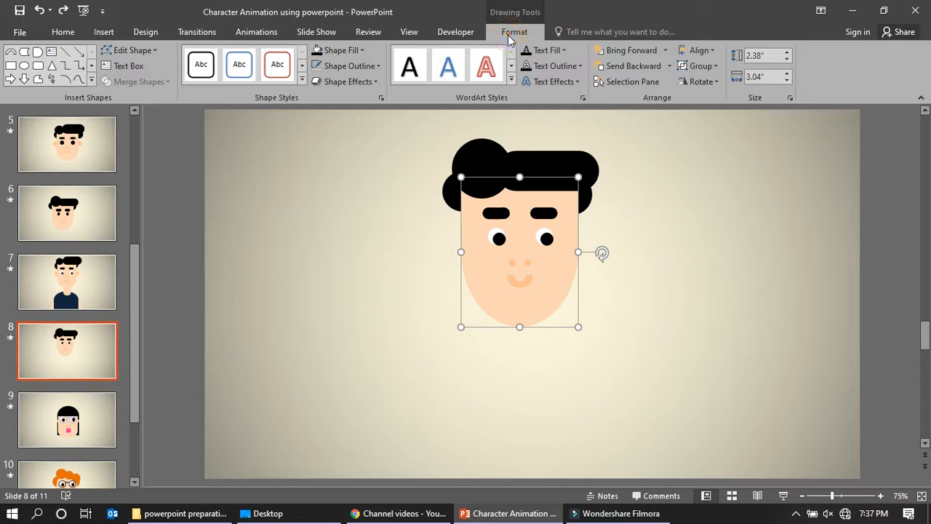
left_click(153, 51)
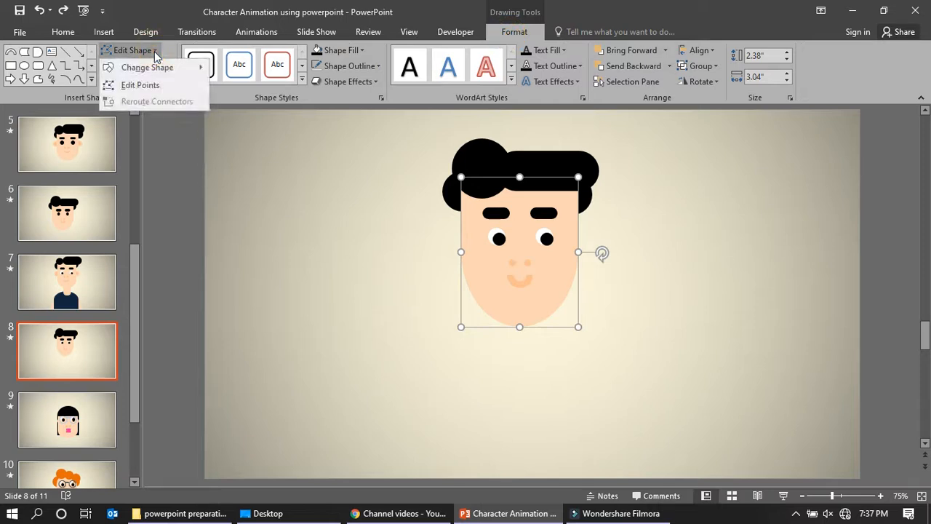
left_click(155, 81)
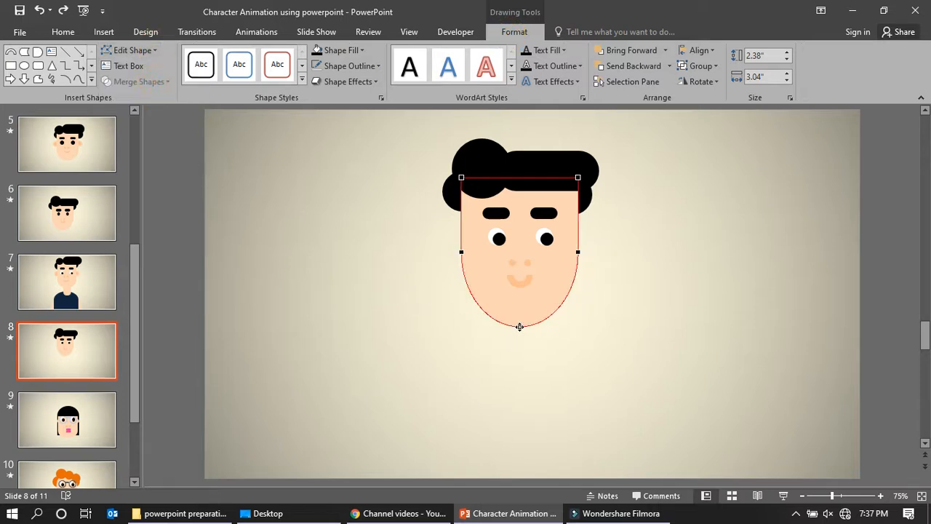
left_click_drag(519, 326, 520, 318)
left_click(511, 359)
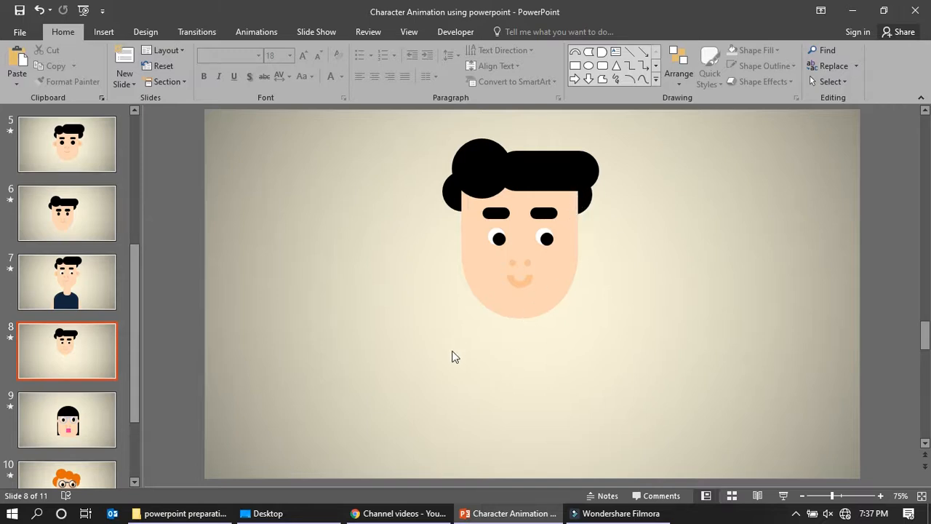
Duplicate the wide rounded hair bar, turn the copy vertical and place it over the chin as the neck
left_click(552, 172)
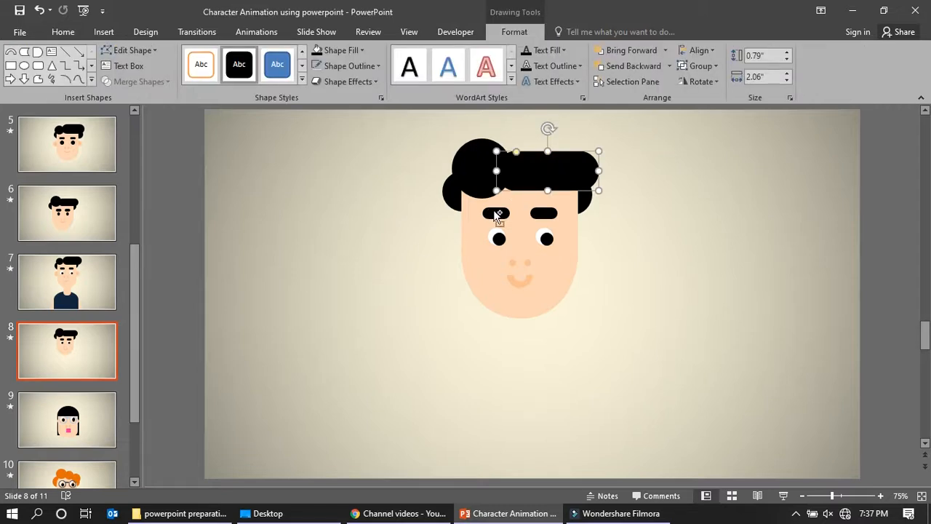
left_click_drag(546, 182, 540, 357)
left_click_drag(540, 309, 516, 314)
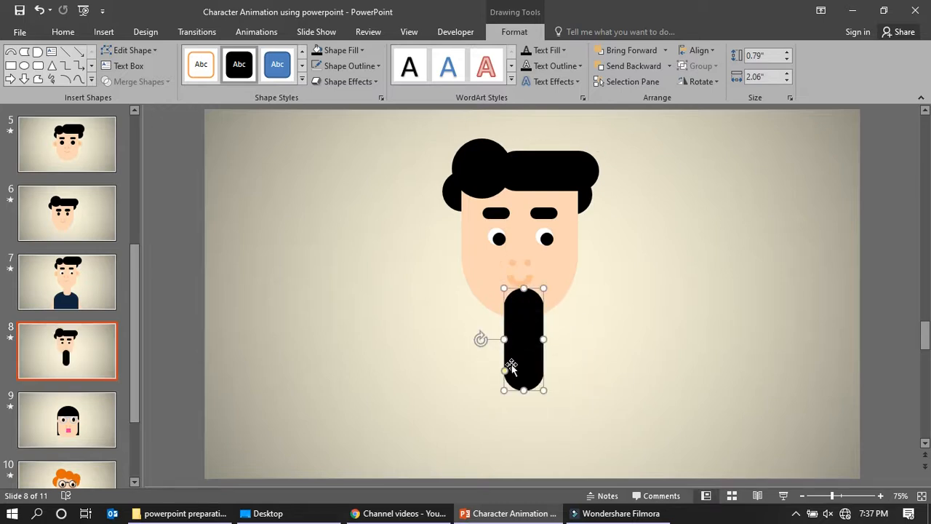
Shorten the neck bar to about 1.27" under the chin and give it the face's light orange fill without an outline
left_click_drag(525, 390, 527, 349)
left_click_drag(513, 316, 509, 330)
left_click(361, 50)
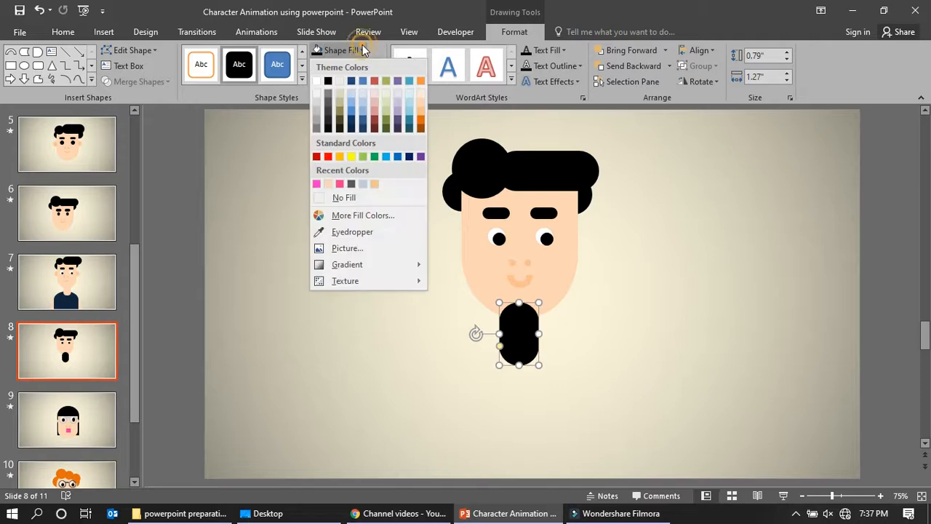
left_click(423, 104)
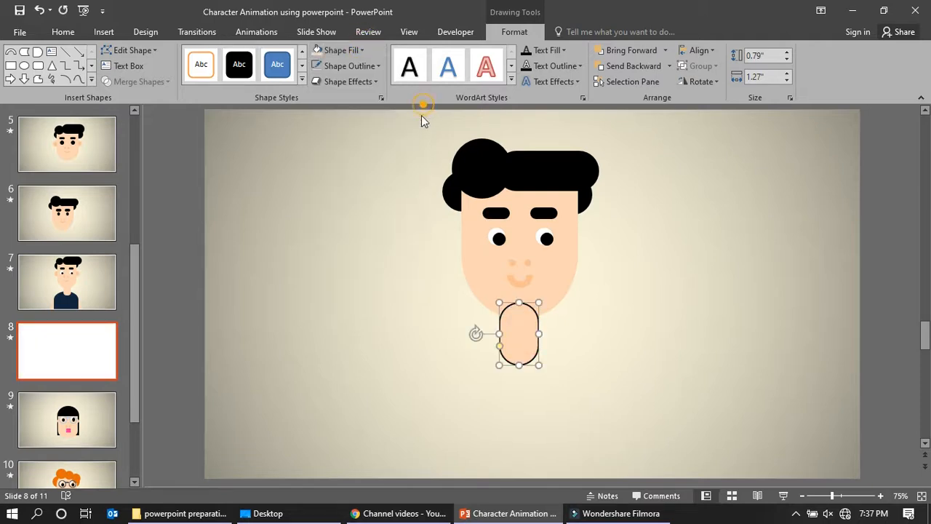
left_click(363, 67)
left_click(348, 214)
left_click(472, 392)
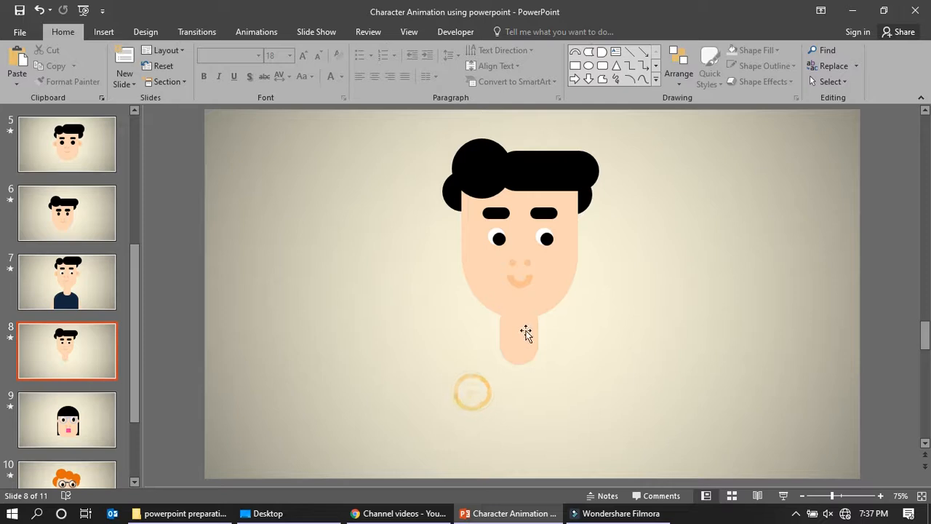
Duplicate the face shape, flip the copy so its round end faces up, and place it under the neck as the torso
left_click(555, 278)
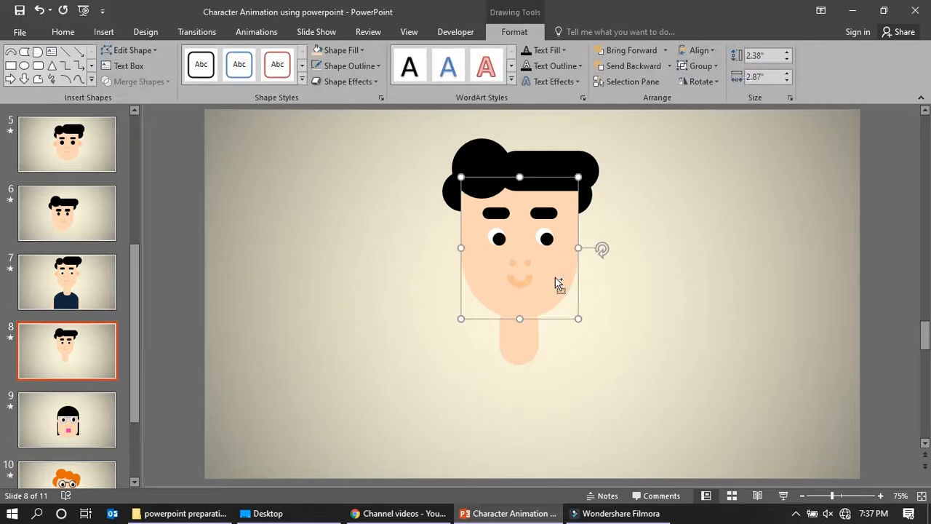
key("ctrl+c")
key("ctrl+v")
left_click(548, 249)
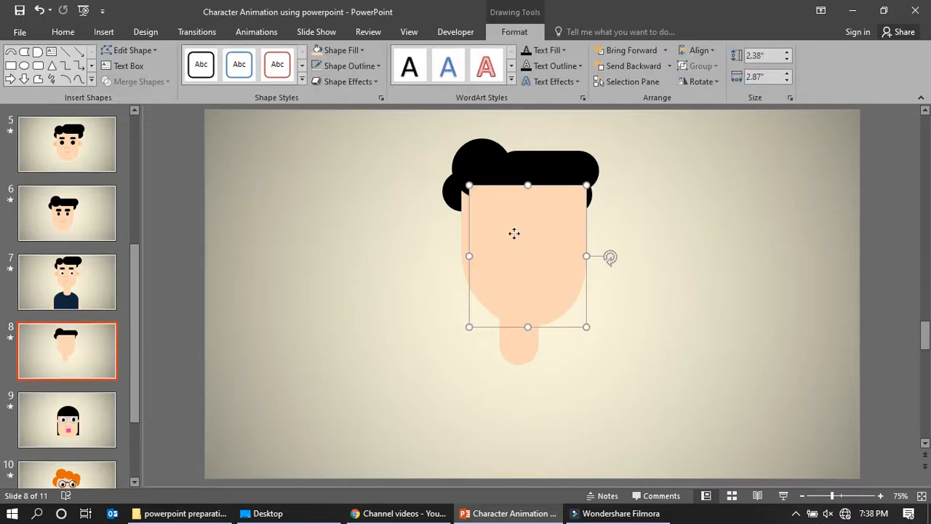
left_click_drag(514, 233, 312, 334)
left_click_drag(408, 358, 240, 349)
left_click_drag(318, 342, 513, 393)
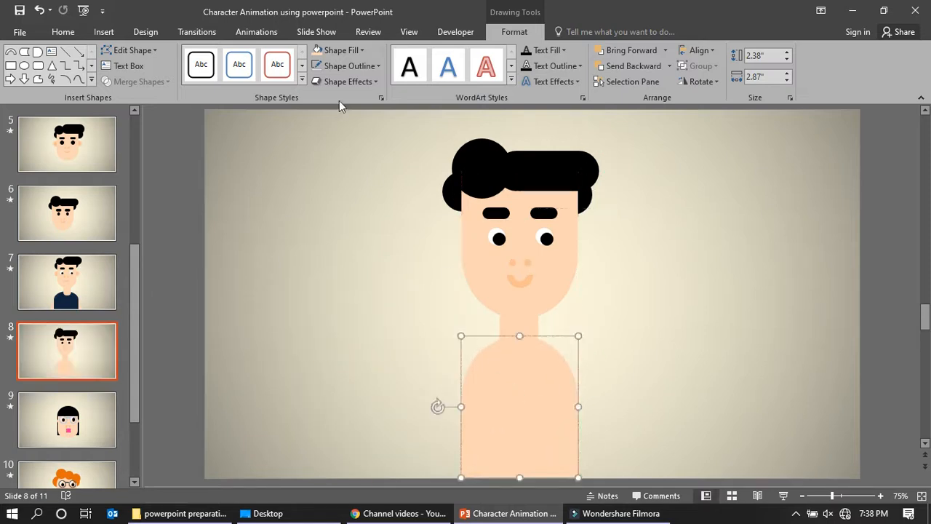
Fill the torso shape with the standard dark blue
left_click(342, 51)
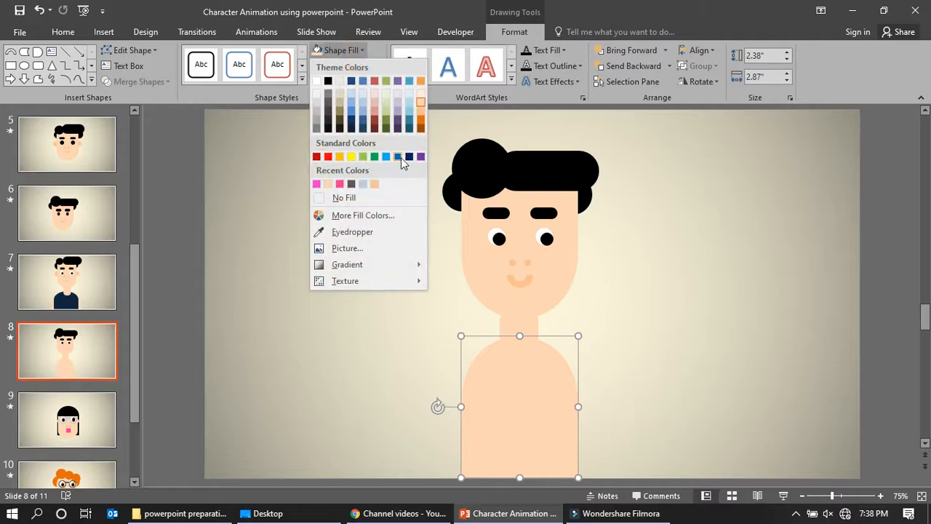
left_click(399, 157)
left_click(357, 52)
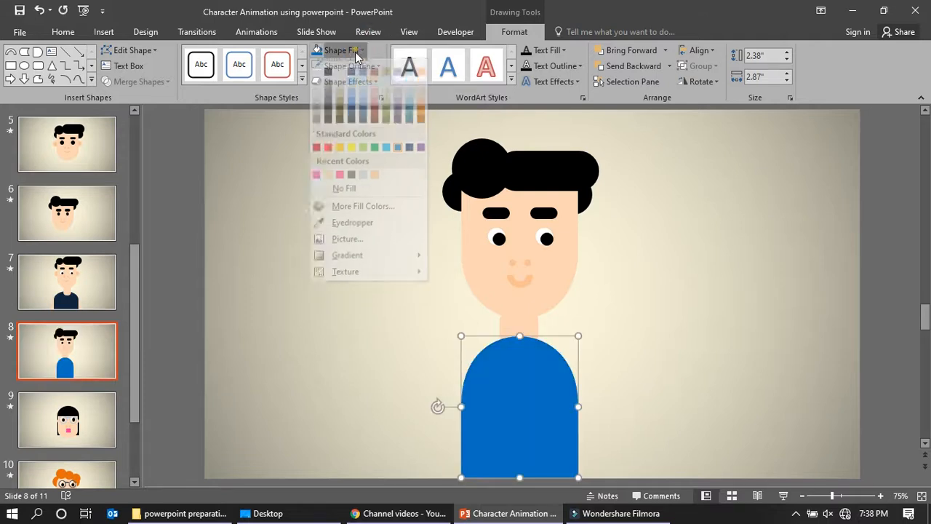
left_click(409, 157)
left_click(532, 405)
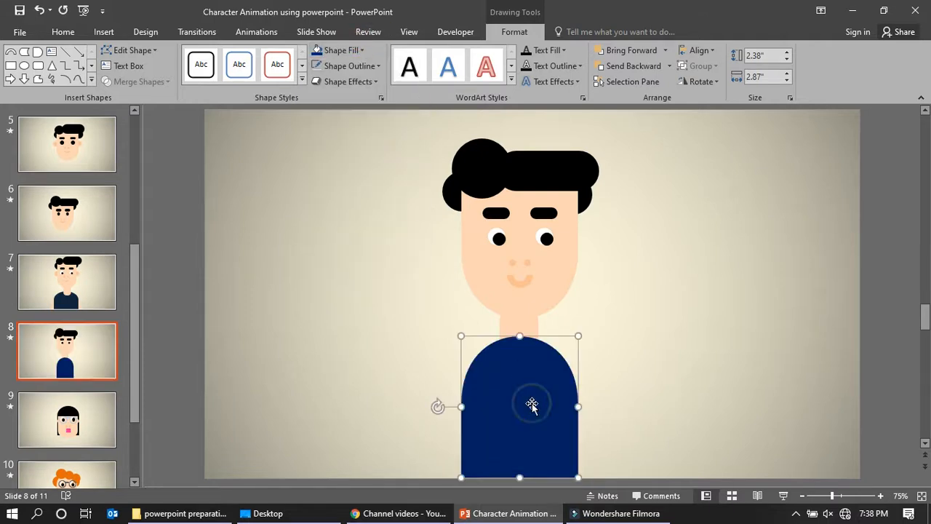
Bring the neck to the front so its rounded end overlaps the torso as a neckline
left_click(531, 326)
right_click(530, 325)
mouse_move(576, 212)
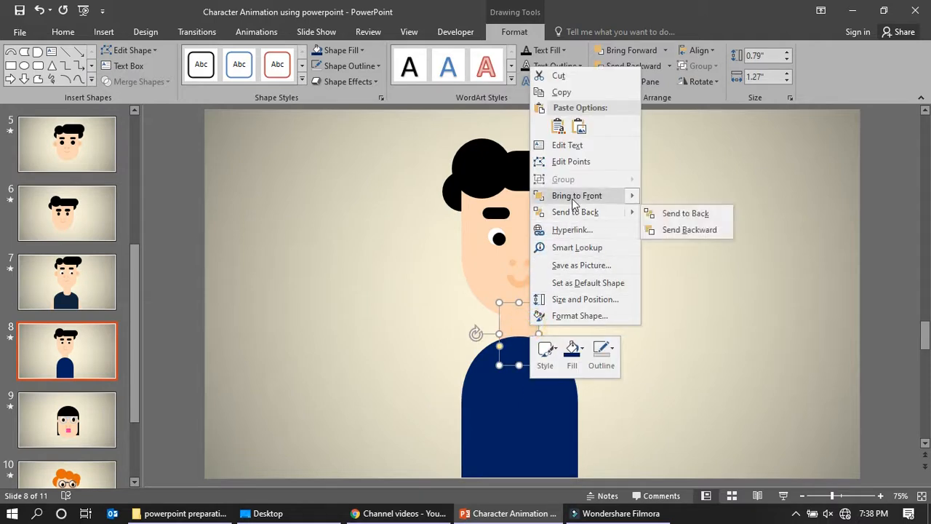
left_click(680, 210)
left_click(626, 349)
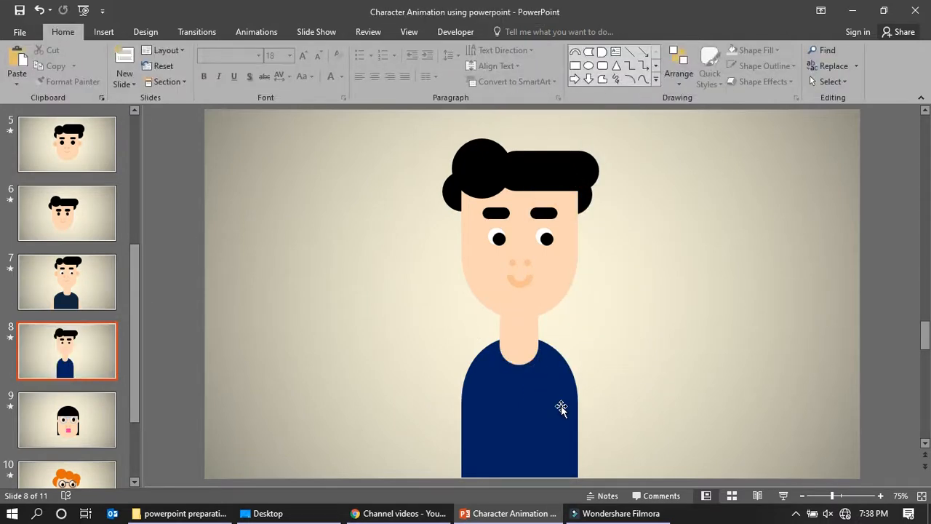
Duplicate the torso, shrink the copy to about 0.58" by 2.21", and place it over the torso's right edge as an arm
left_click(561, 408)
key("ctrl+c")
key("ctrl+v")
left_click_drag(561, 405, 604, 383)
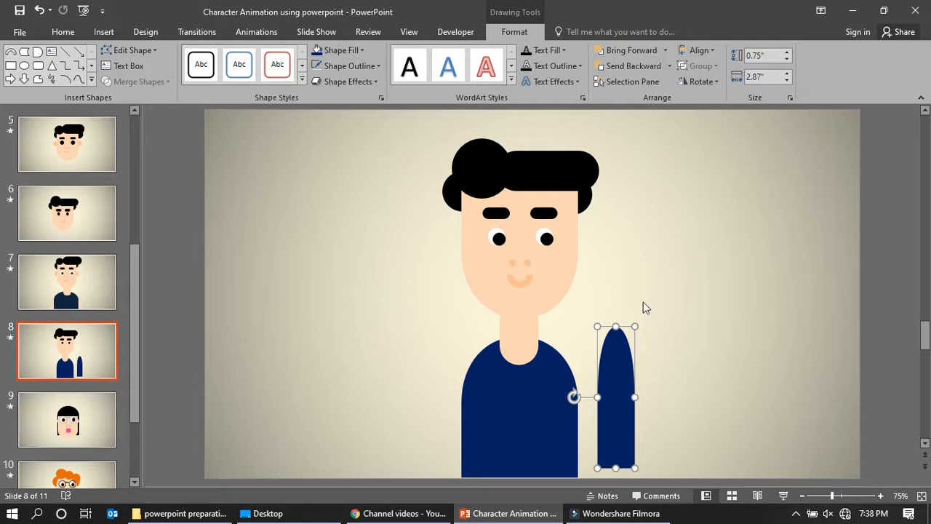
left_click_drag(638, 324, 620, 360)
left_click_drag(609, 390, 574, 404)
Fill the arm with the light orange skin tone and bring the torso in front of it
left_click(360, 50)
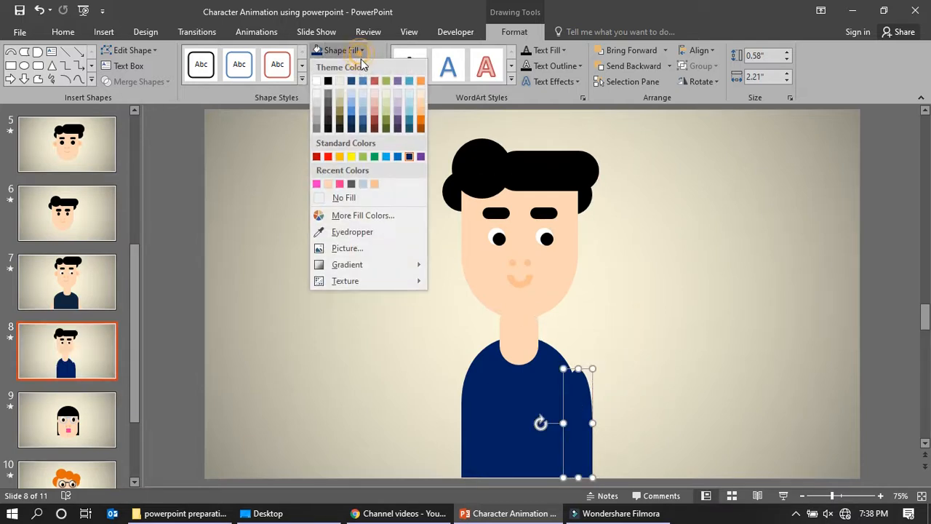
left_click(421, 104)
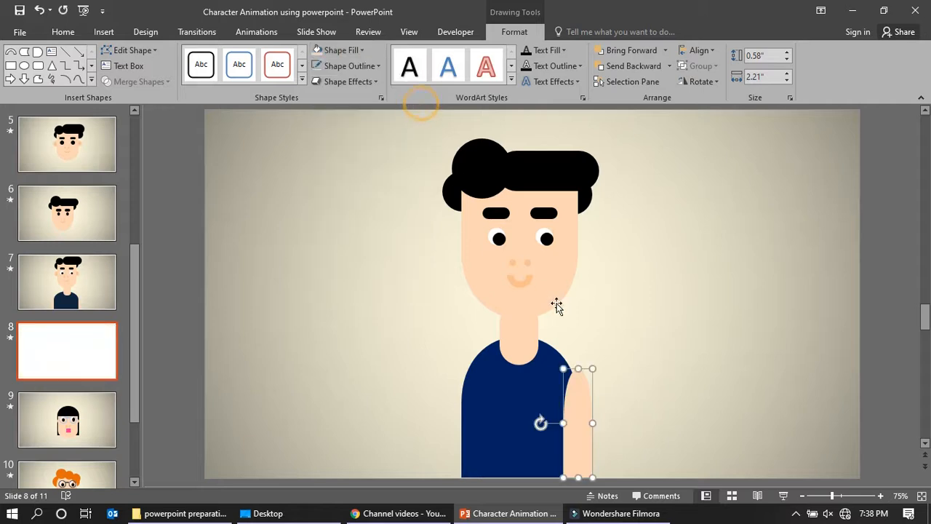
right_click(535, 390)
left_click(588, 279)
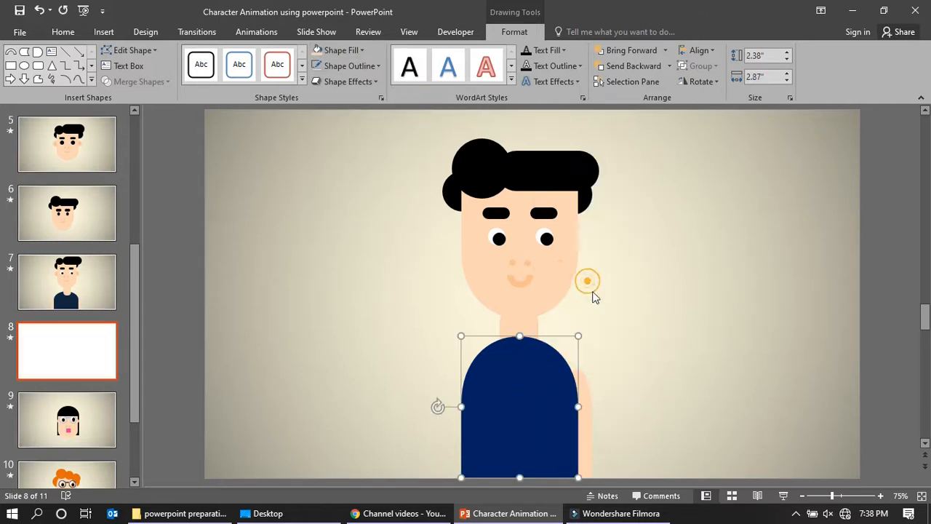
Shorten the arm to about 1.9" and place a copy of it on the torso's left edge
left_click(589, 405)
mouse_move(579, 369)
left_mouse_down()
mouse_move(578, 356)
mouse_move(574, 386)
left_mouse_up()
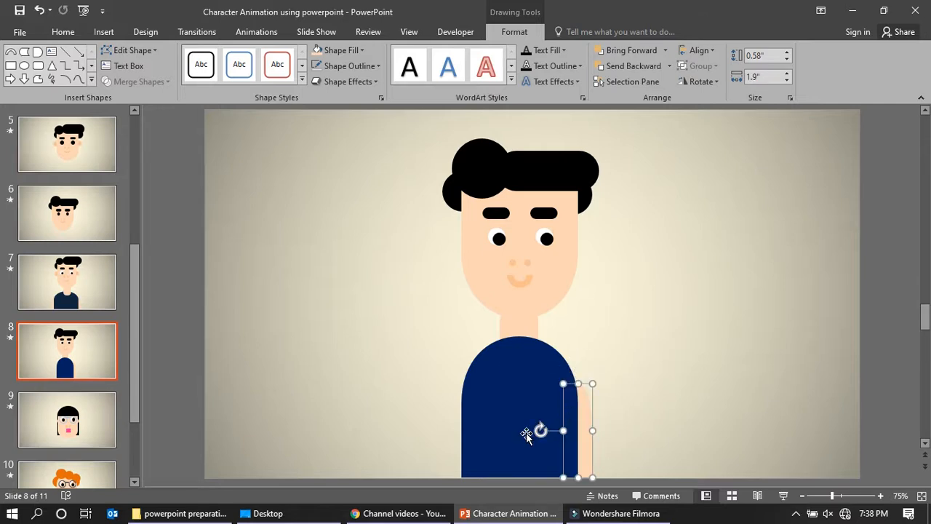
left_click(658, 408)
left_click(590, 439)
key("ctrl+c")
key("ctrl+v")
left_click_drag(590, 440, 466, 429)
Bring the torso in front of both arms, and bring the neck in front of the torso
right_click(512, 386)
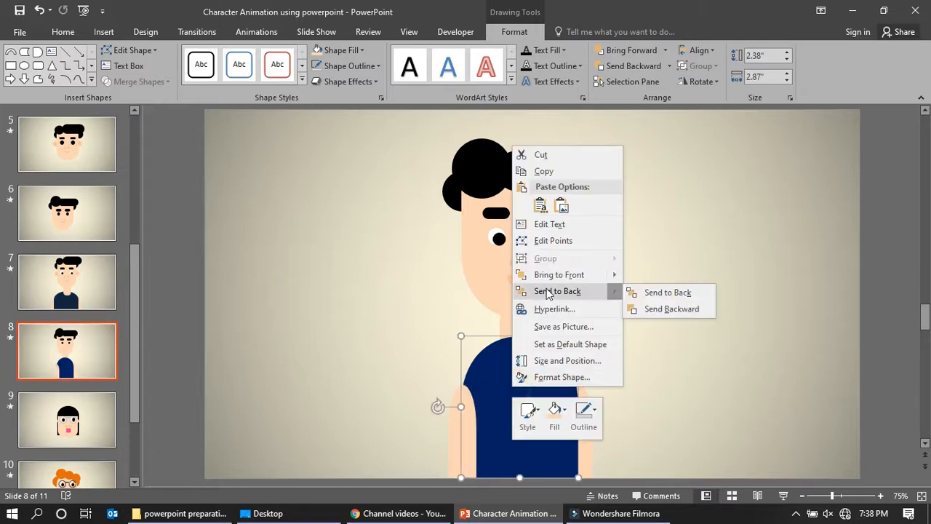
left_click(547, 291)
left_click(363, 324)
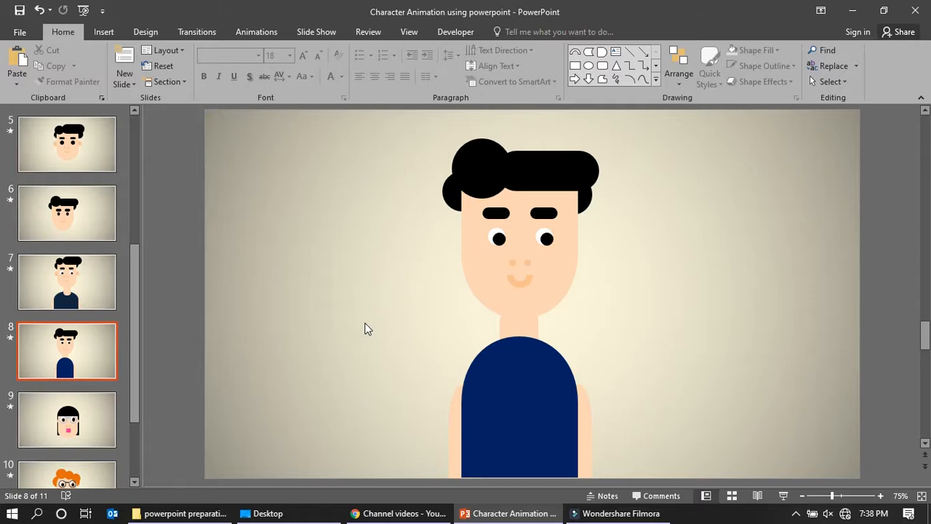
left_click(536, 315)
right_click(533, 320)
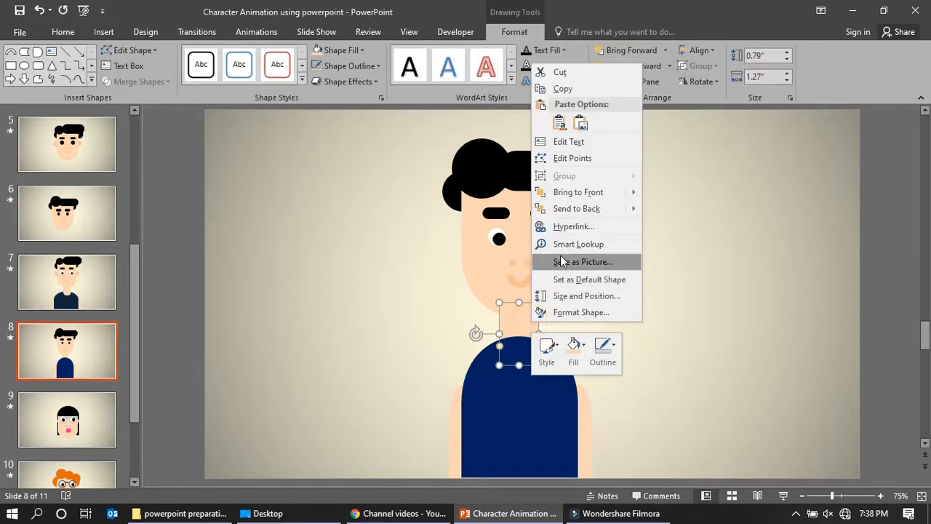
mouse_move(578, 208)
left_click(677, 210)
left_click(650, 273)
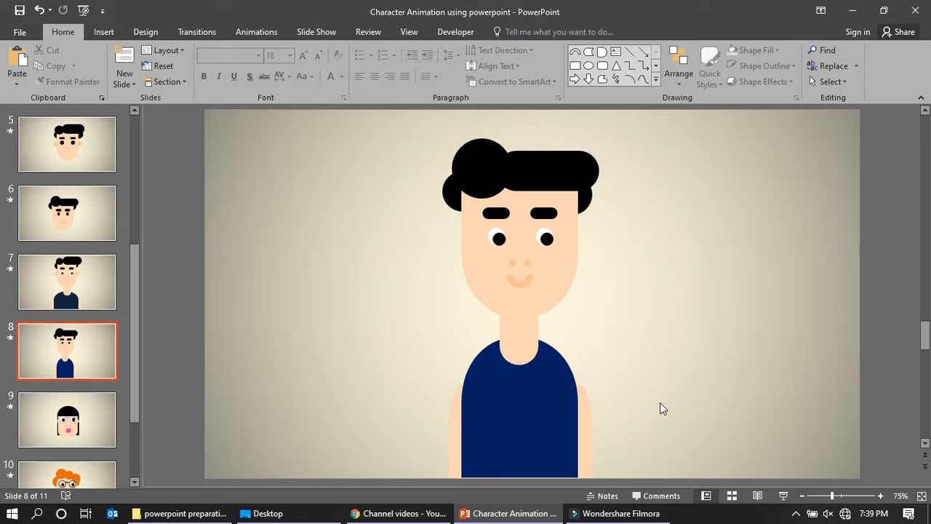
Open the neck shape's points for editing
left_click(529, 340)
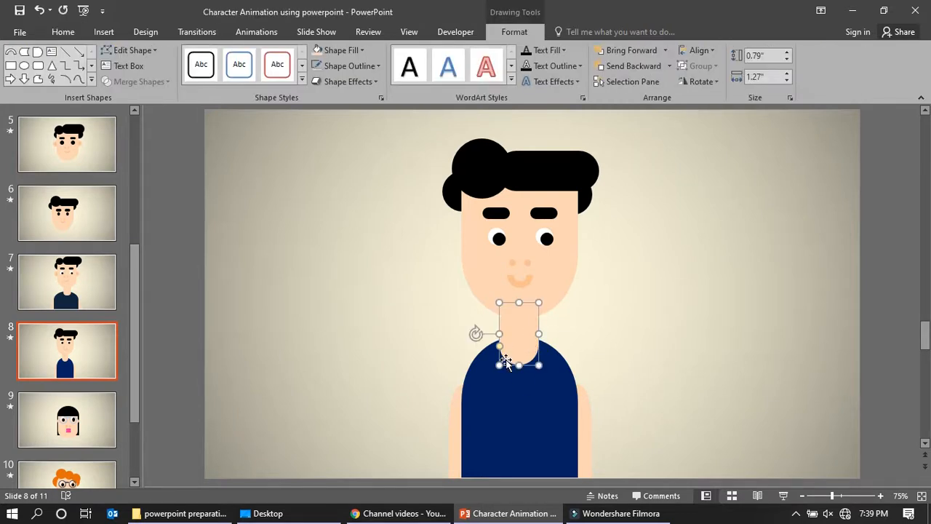
left_click_drag(502, 350, 503, 348)
left_click(155, 51)
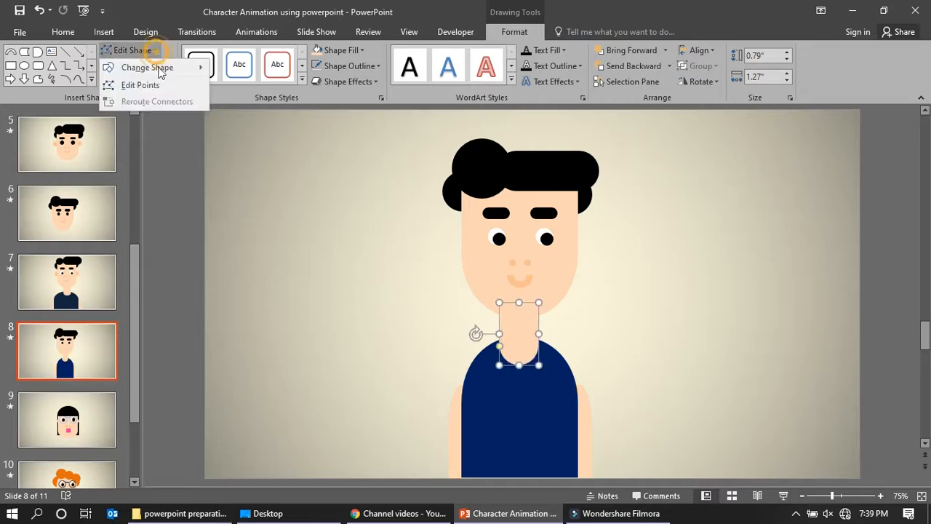
left_click(157, 82)
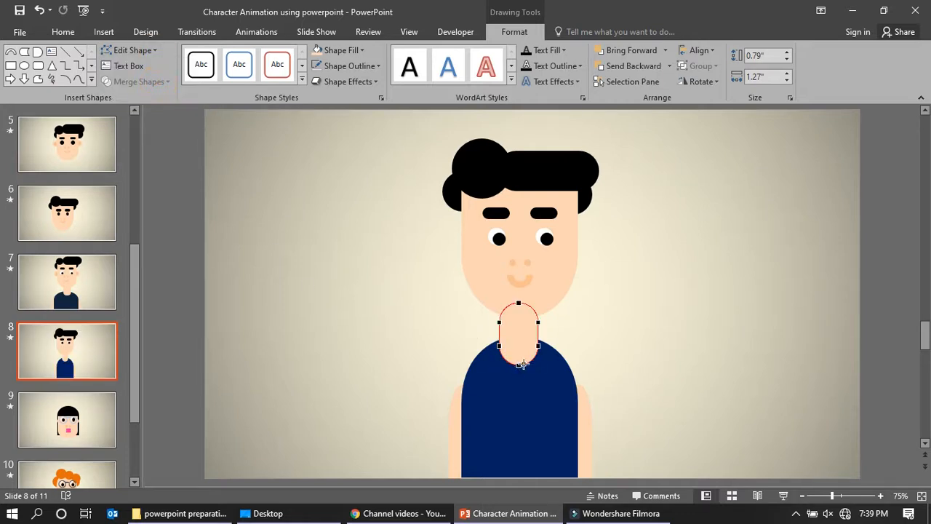
Try to taper the neck by moving its lower side points slightly inward
left_click(539, 345)
left_click_drag(502, 347, 505, 346)
left_click(469, 335)
left_click(502, 341)
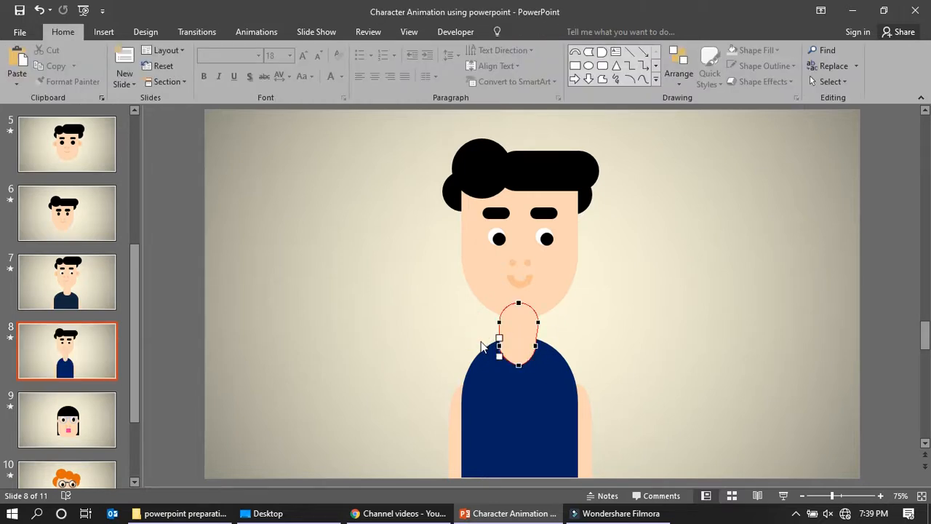
Pull the neck's lowest point slightly down to make the neckline deeper and more pointed
left_click(538, 346)
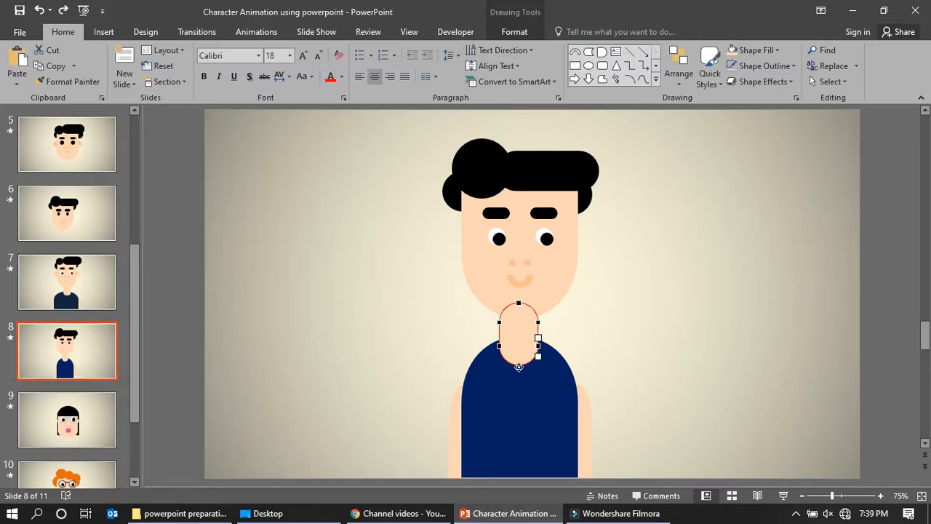
left_click_drag(518, 366, 519, 372)
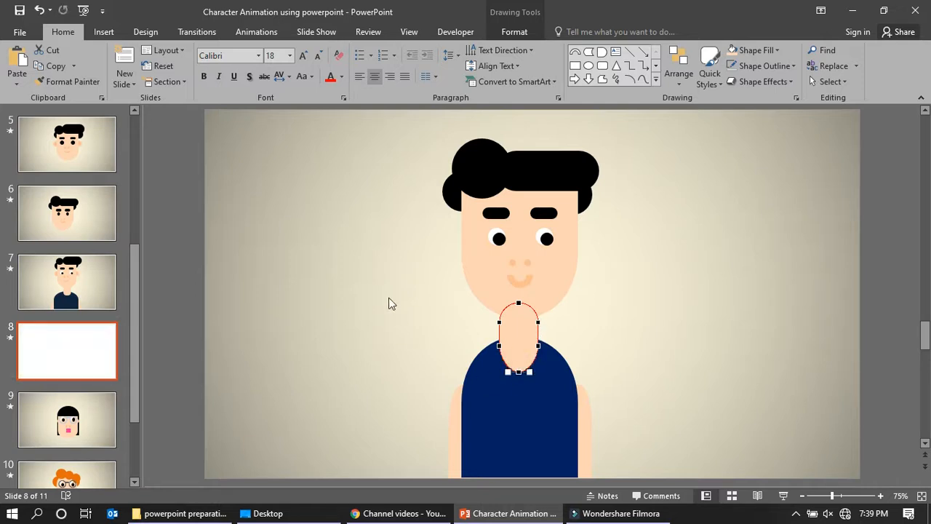
left_click(388, 298)
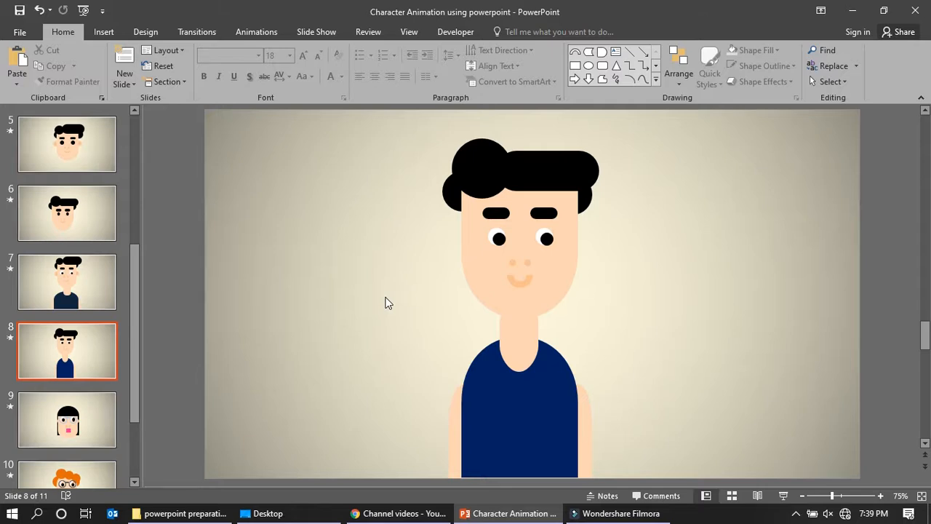
Look at the woman with glasses on slide 9 and add a blank slide directly after it
scroll(103, 341, "down", 2)
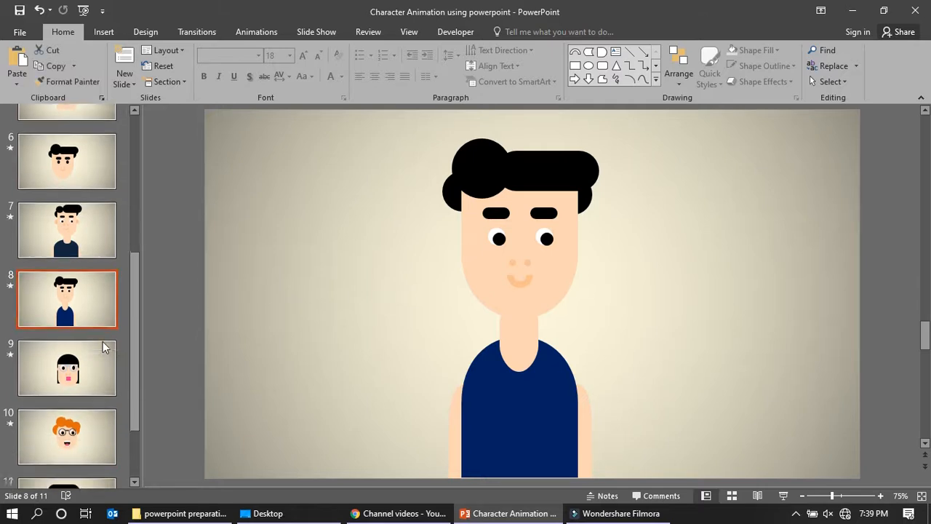
left_click(91, 341)
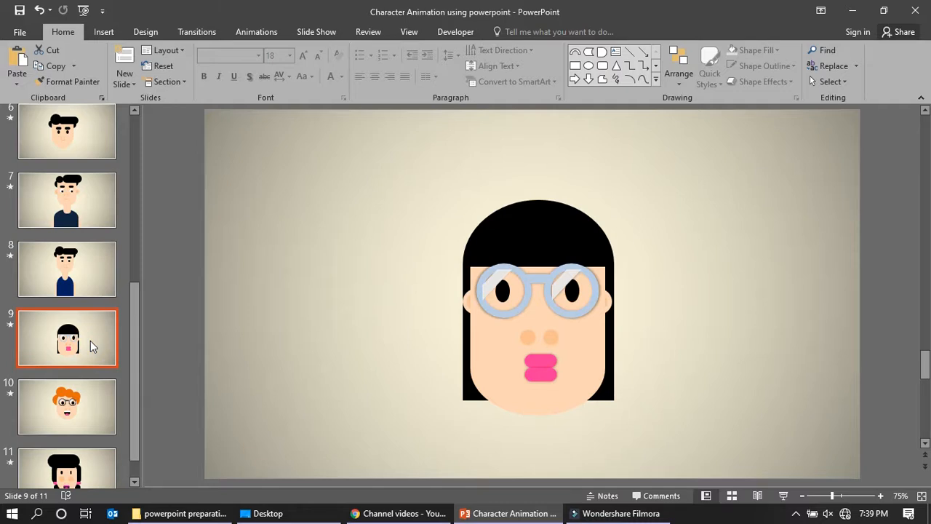
right_click(81, 348)
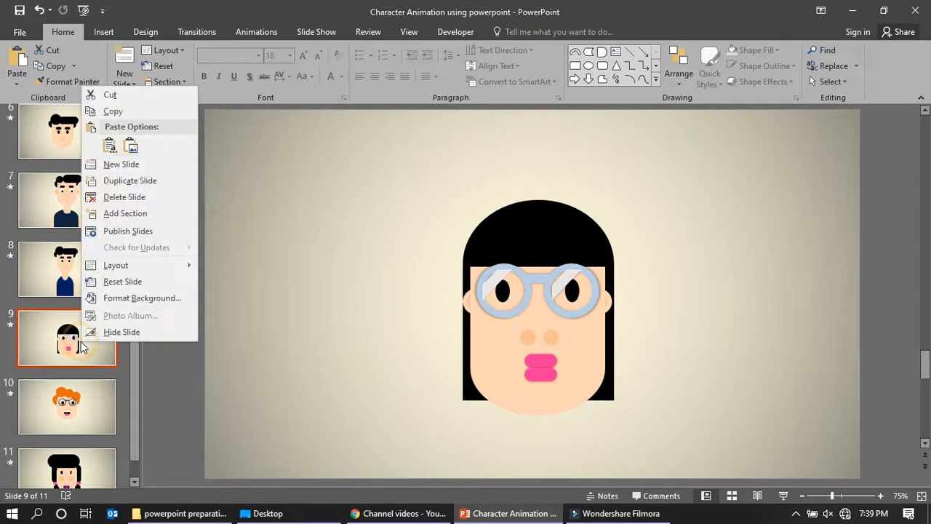
left_click(123, 84)
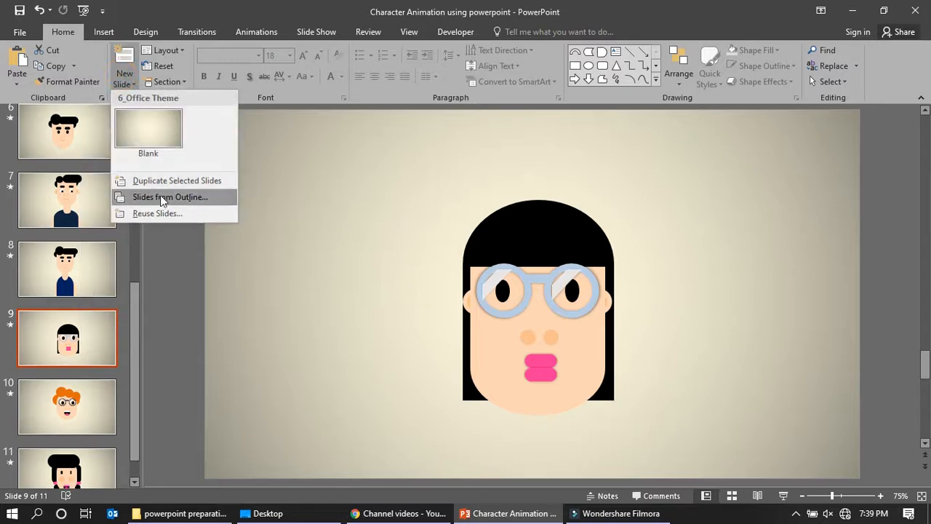
left_click(154, 144)
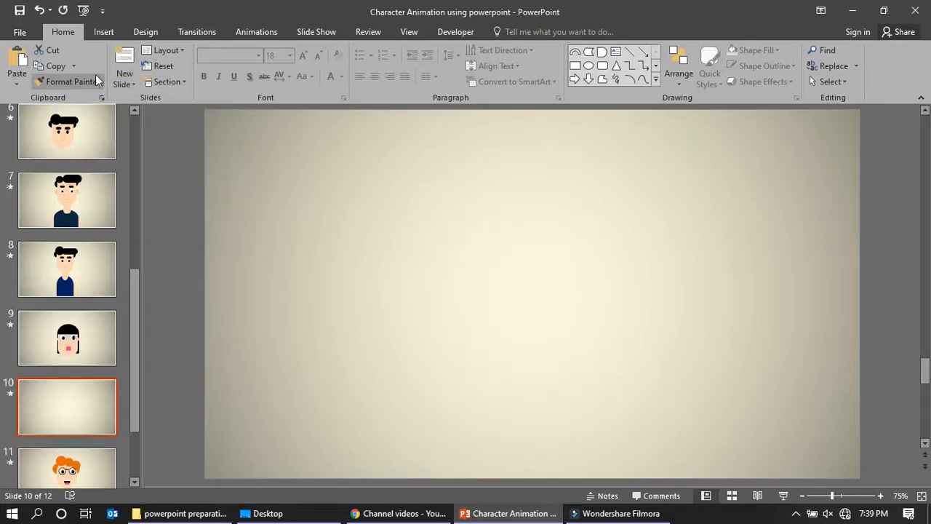
Draw a D-shaped figure about 4.25" by 3.17" on the blank slide and rotate it so its round end faces up
left_click(99, 32)
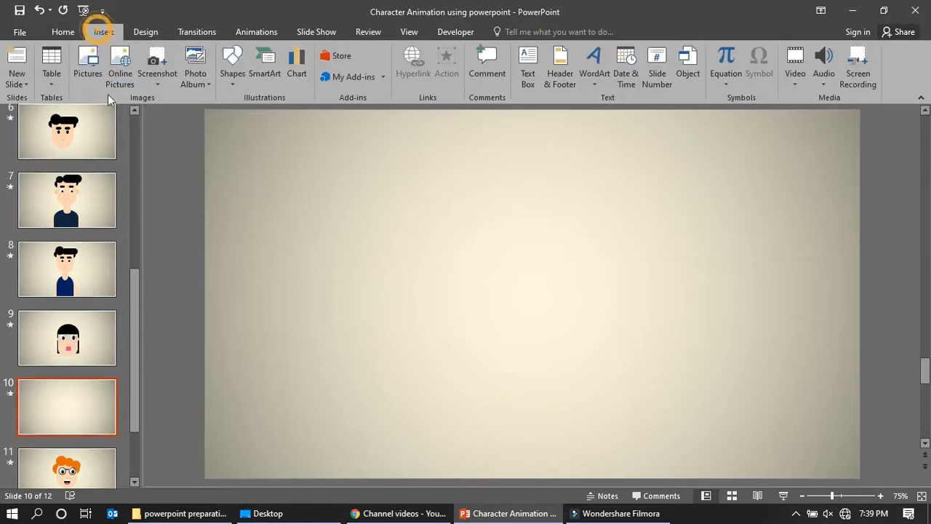
left_click(231, 76)
left_click(241, 114)
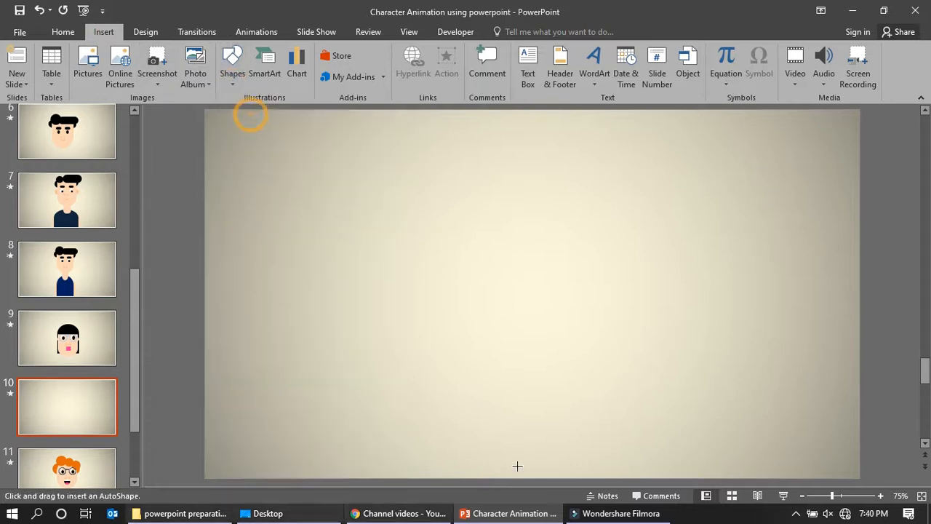
mouse_move(507, 253)
left_mouse_down()
mouse_move(605, 376)
mouse_move(688, 343)
left_mouse_up()
left_click_drag(584, 164, 420, 235)
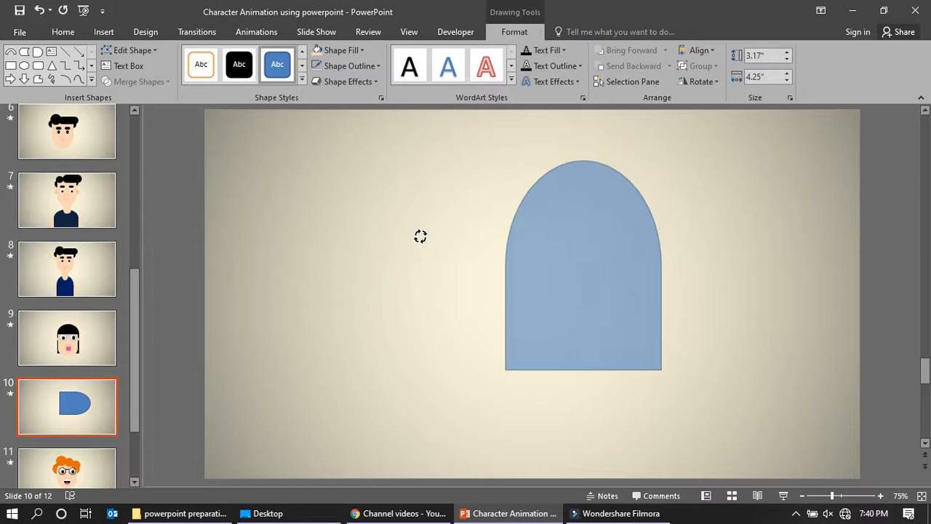
Move the arched shape to the middle of the slide and make it solid black with no outline
left_click_drag(507, 266, 462, 260)
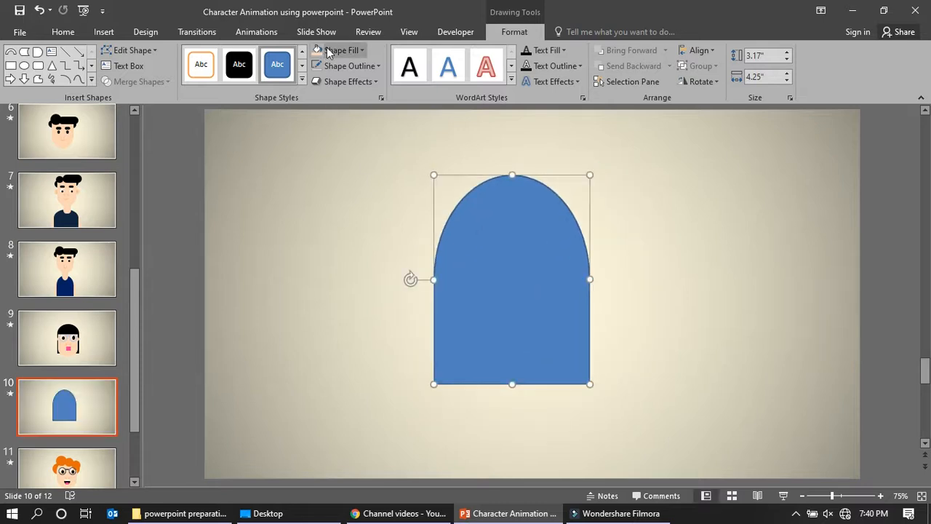
left_click(239, 64)
left_click(347, 66)
left_click(357, 210)
Widen the black arch to about 3.5" and shift it slightly up so it sits centred as the hair
left_click(445, 285)
left_click_drag(434, 279, 417, 280)
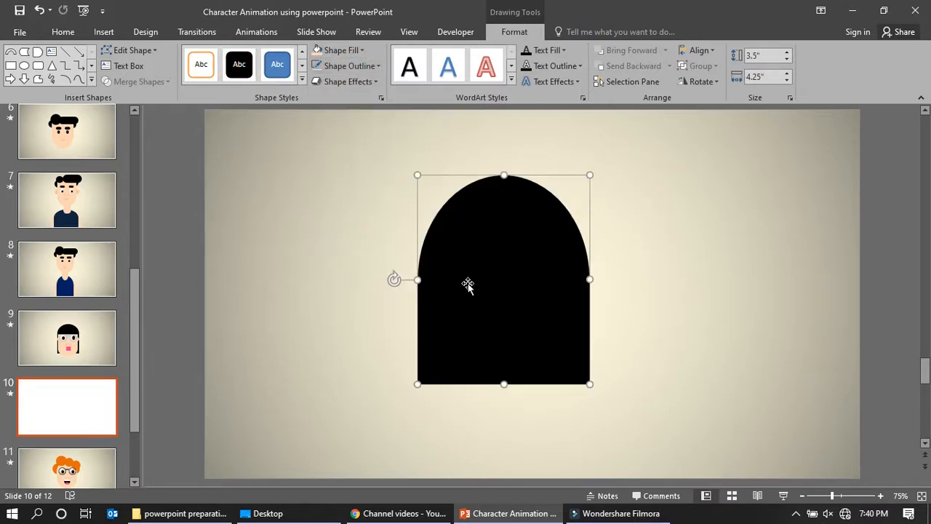
left_click_drag(484, 283, 496, 271)
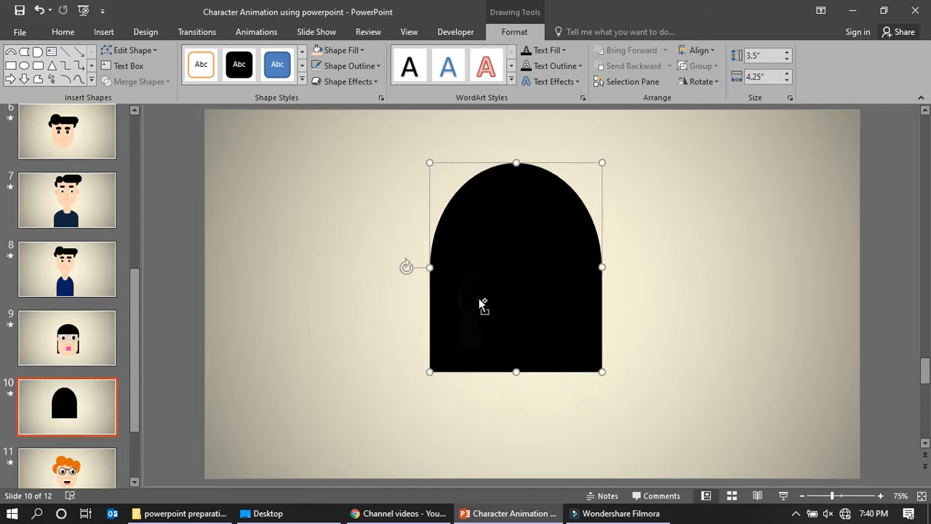
Duplicate the black arch, turn the copy so its round end faces down, and shrink it to about 3.42" by 2.81"
key("ctrl+c")
key("ctrl+v")
left_click_drag(521, 262, 399, 325)
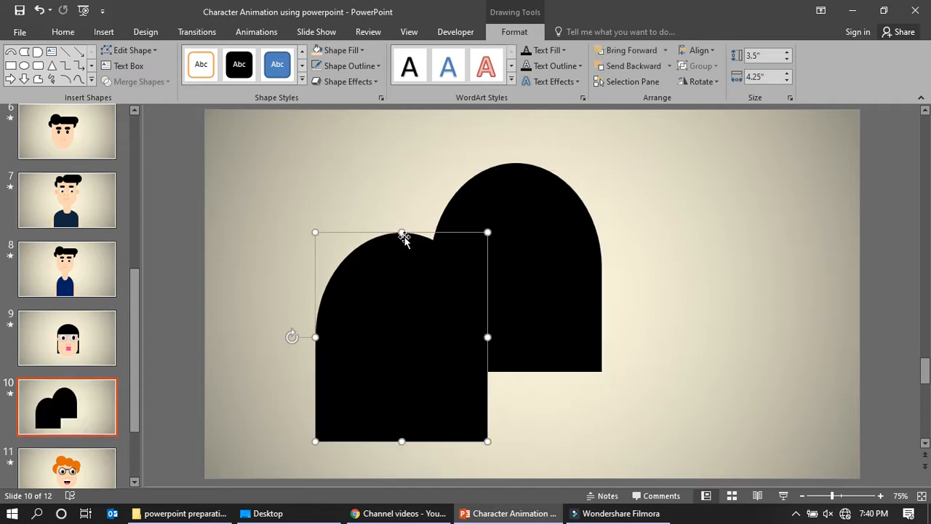
left_click_drag(288, 333, 509, 340)
left_click_drag(487, 232, 454, 273)
Fill the copy with the light skin colour and fit it centrally over the black hair as the face, slightly shortened at the chin
left_click(318, 49)
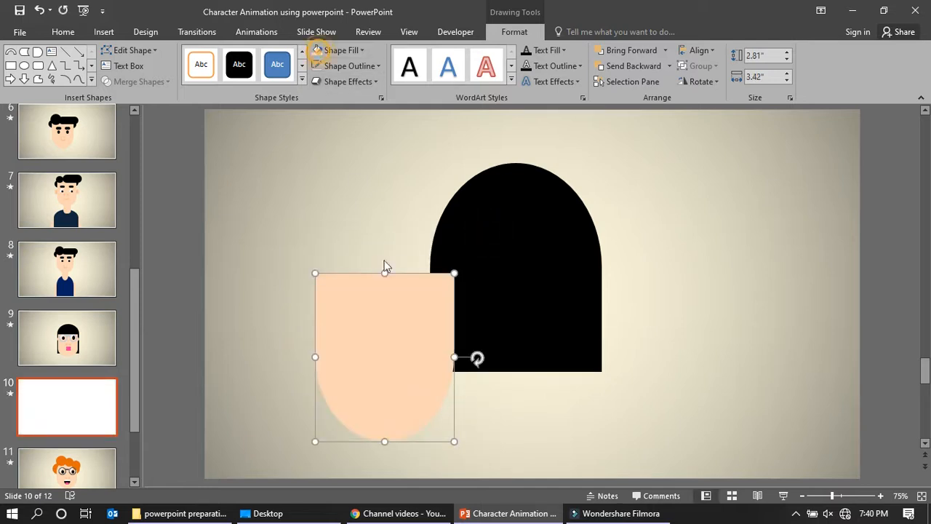
mouse_move(370, 305)
left_mouse_down()
mouse_move(494, 272)
mouse_move(501, 257)
left_mouse_up()
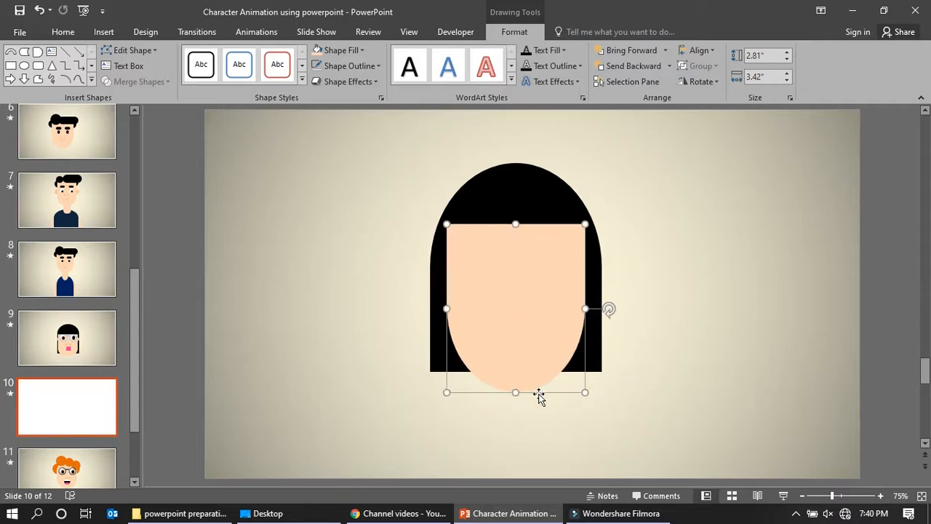
left_click_drag(517, 392, 516, 383)
left_click(480, 429)
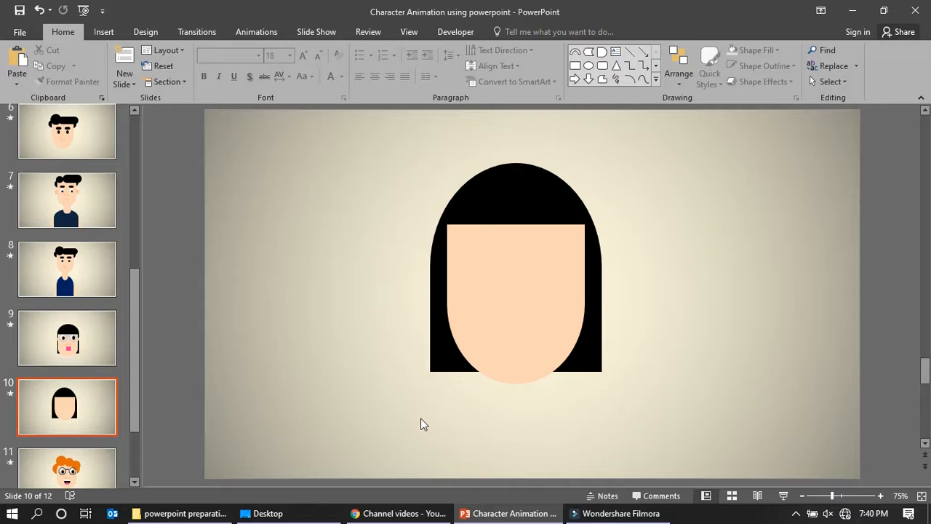
Using slide 9 as reference, draw a circle about 0.92" across on the upper left of the face as a glasses lens
left_click(81, 333)
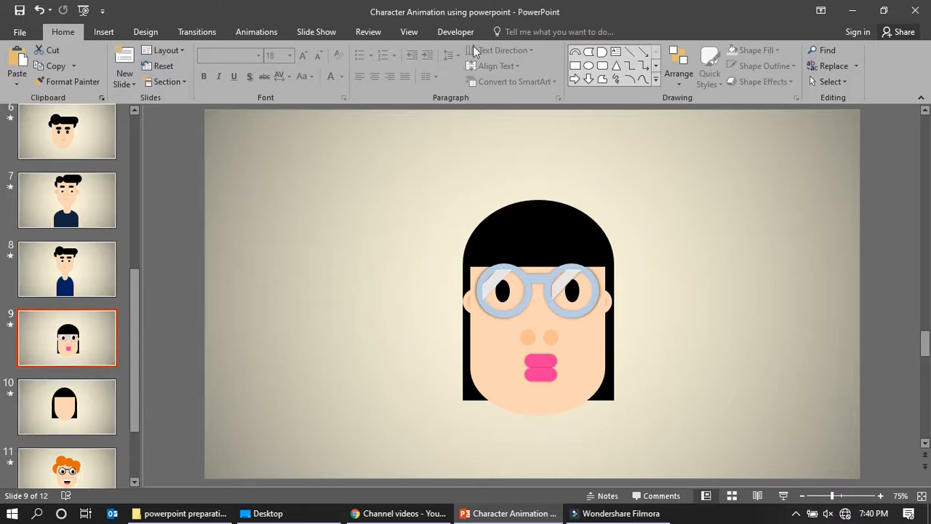
left_click(86, 402)
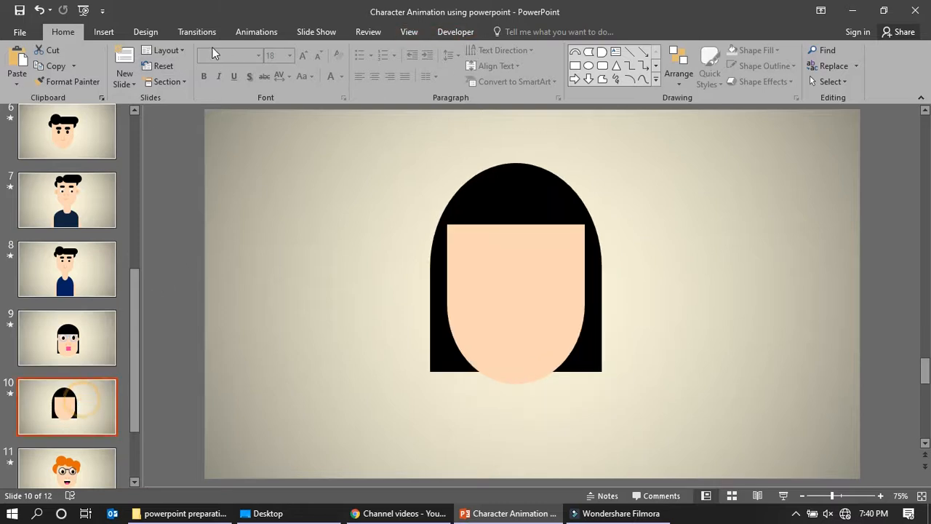
left_click(105, 31)
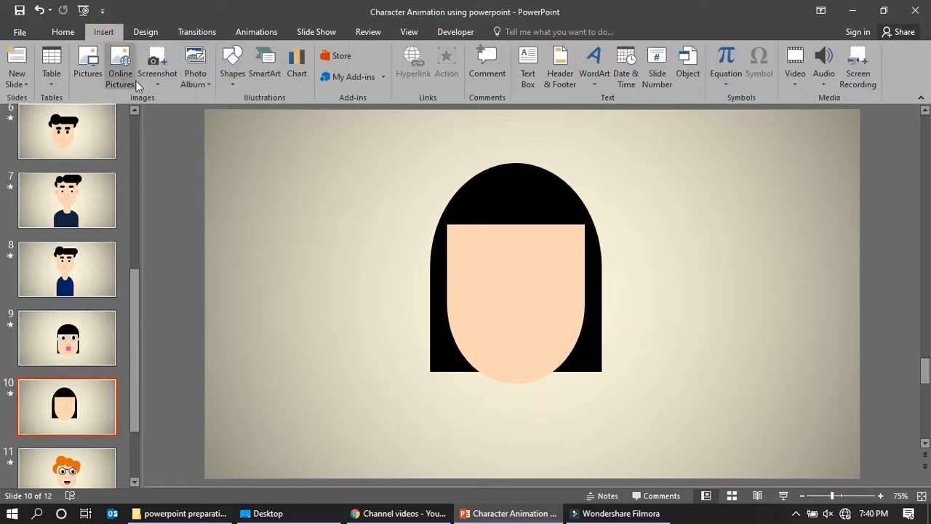
left_click(232, 80)
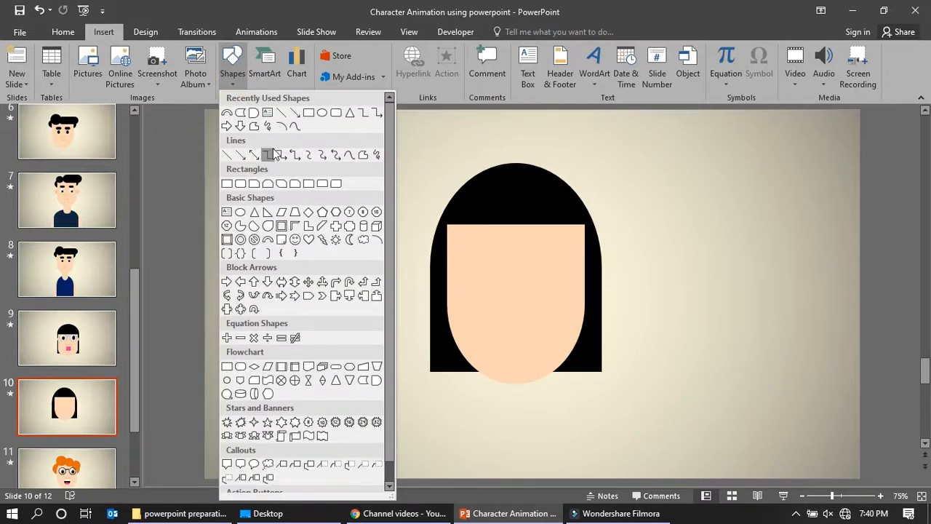
left_click(320, 111)
mouse_move(474, 251)
left_mouse_down()
mouse_move(508, 289)
mouse_move(478, 251)
left_mouse_up()
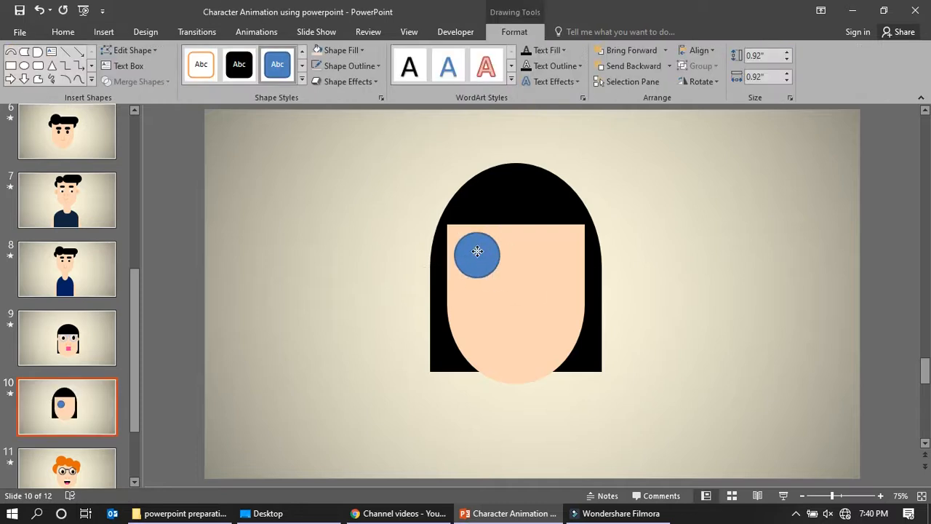
Give the lens circle a thicker outline and remove its fill
left_click(355, 53)
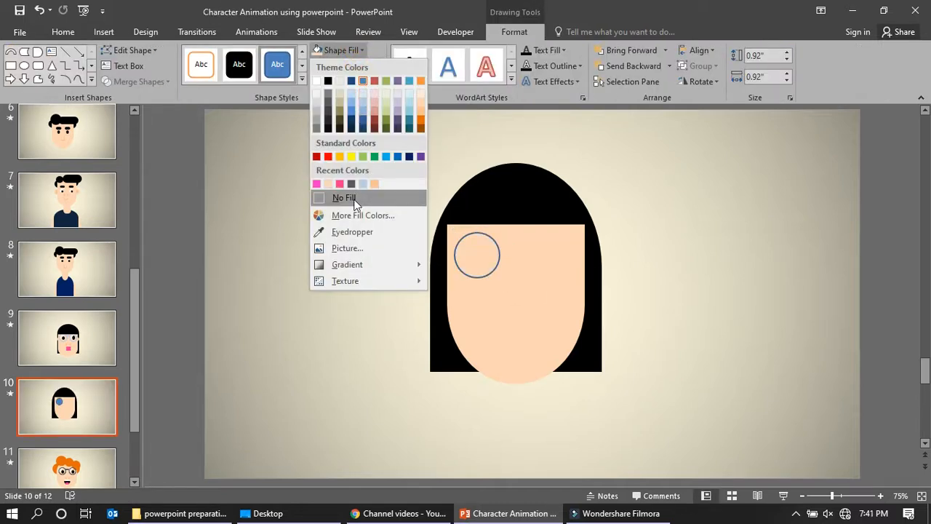
left_click(376, 63)
left_click(373, 65)
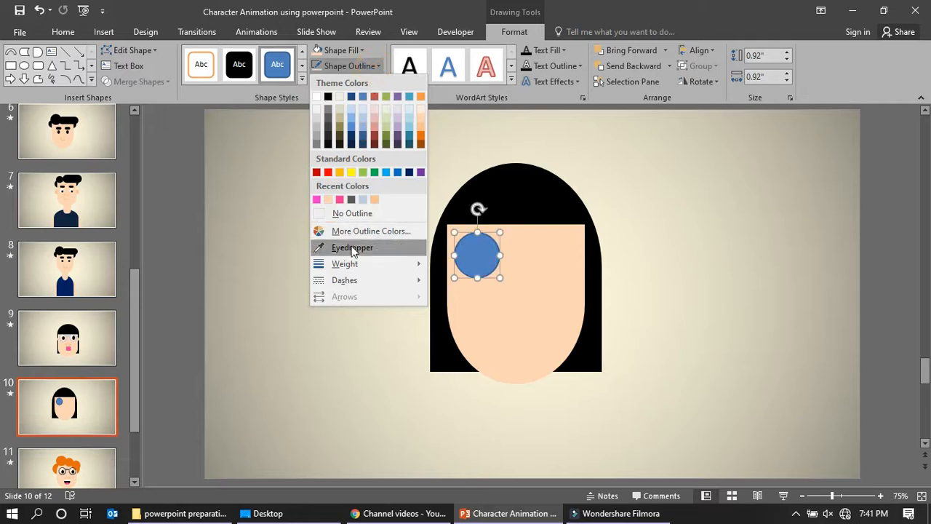
mouse_move(354, 264)
left_click(473, 385)
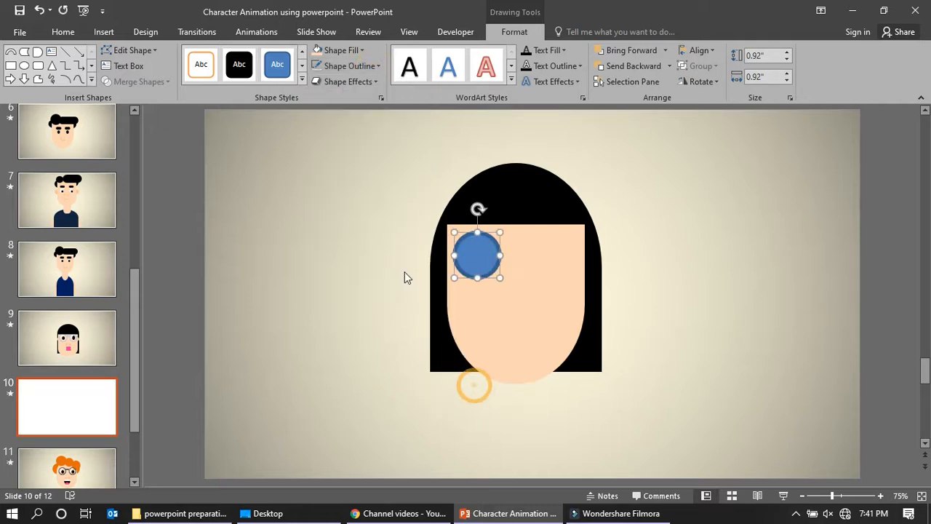
left_click(353, 49)
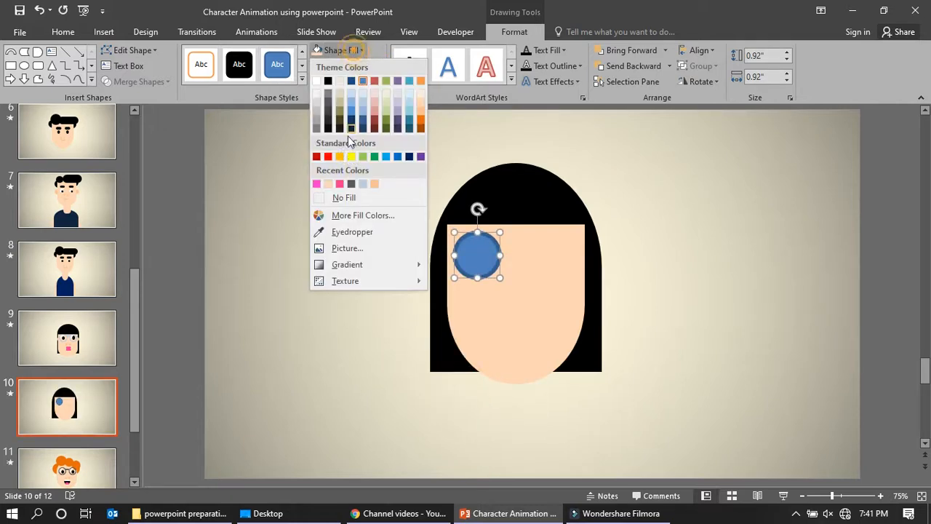
left_click(346, 198)
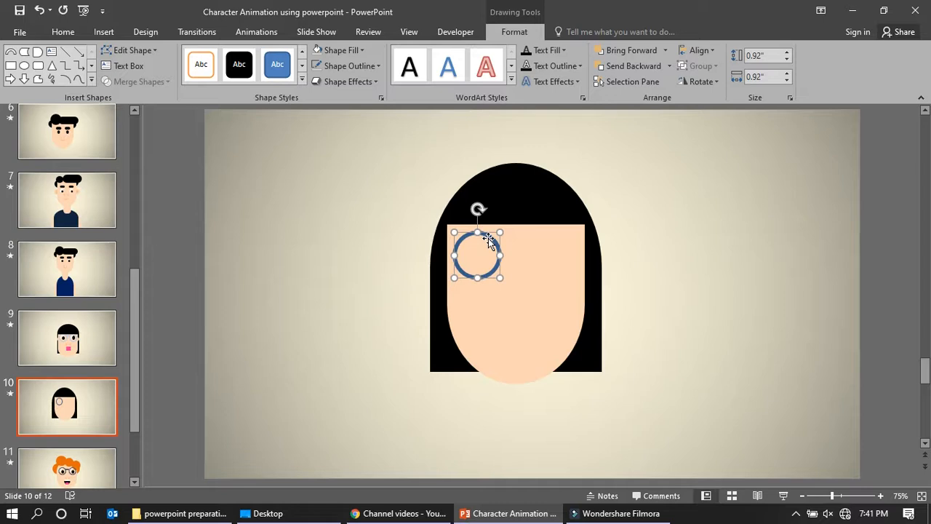
Colour the lens outline light blue and place a copy level with it on the right side of the face
left_click(358, 50)
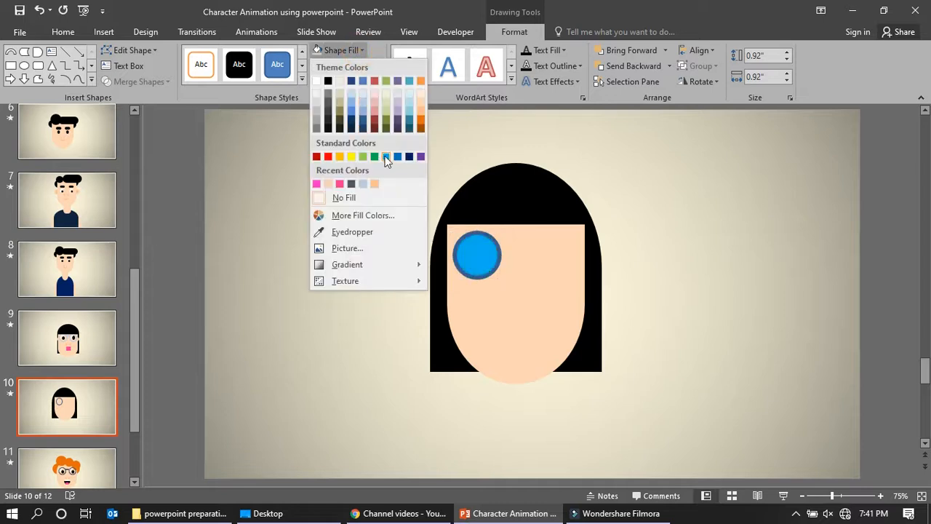
left_click(367, 65)
left_click(369, 65)
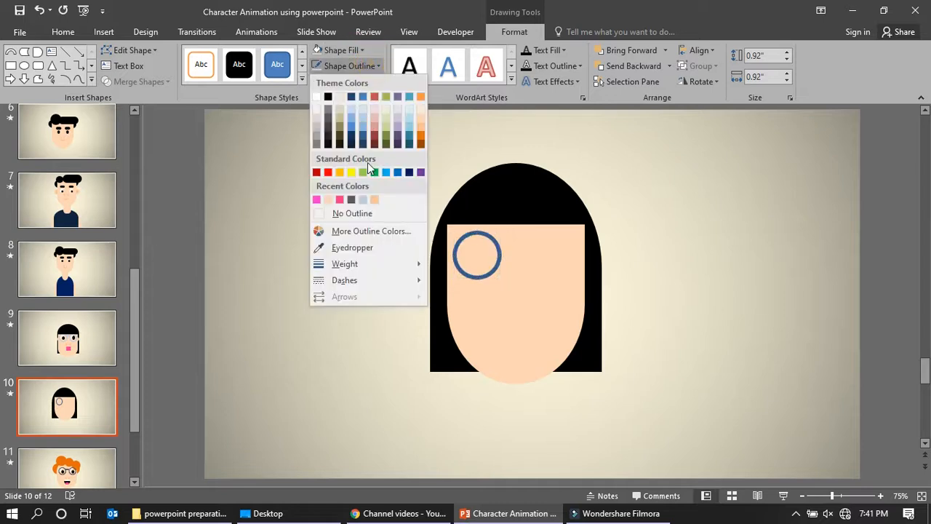
left_click(386, 172)
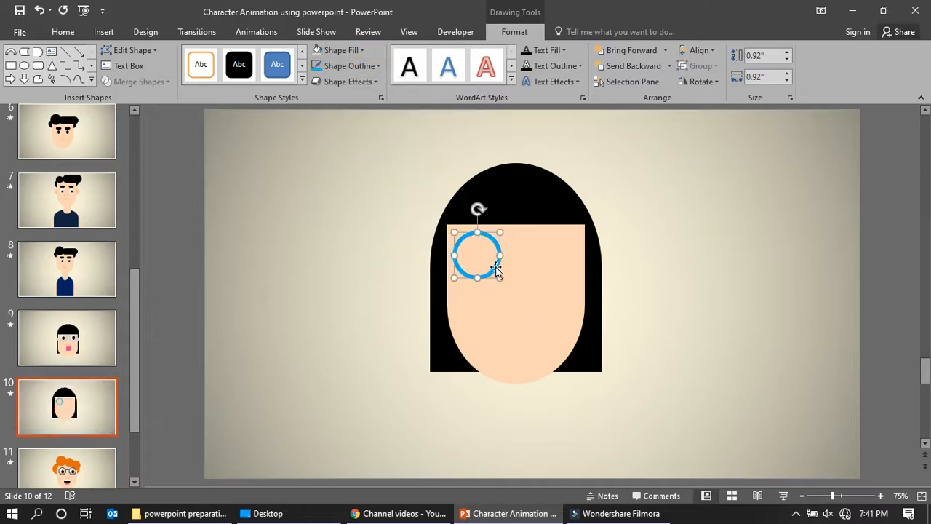
key("ctrl+v")
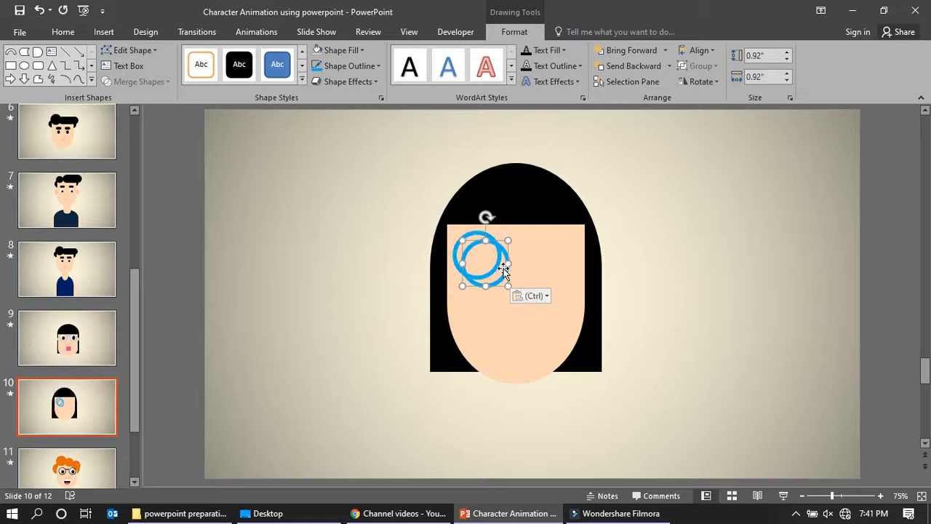
left_click_drag(505, 271, 562, 266)
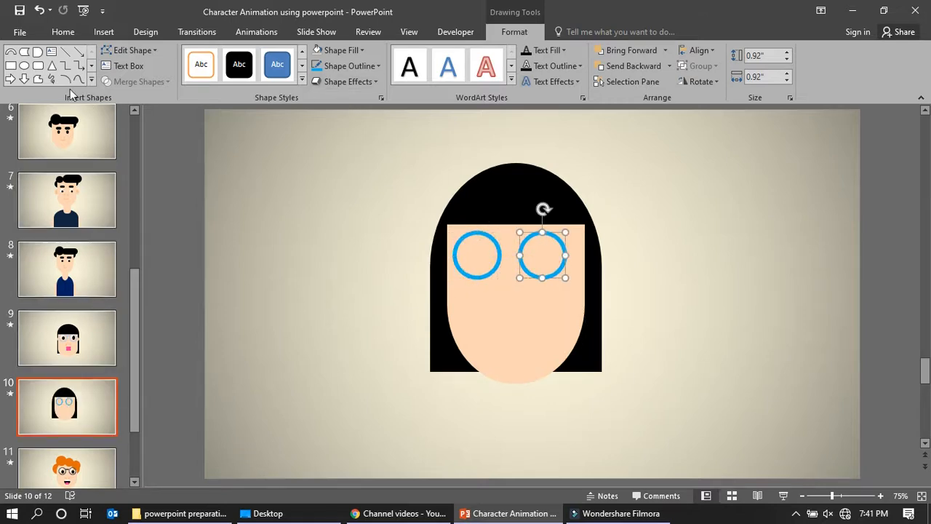
Draw a rectangular bridge about 0.41" by 0.08" between the lenses and make its outline and fill light blue
left_click(11, 65)
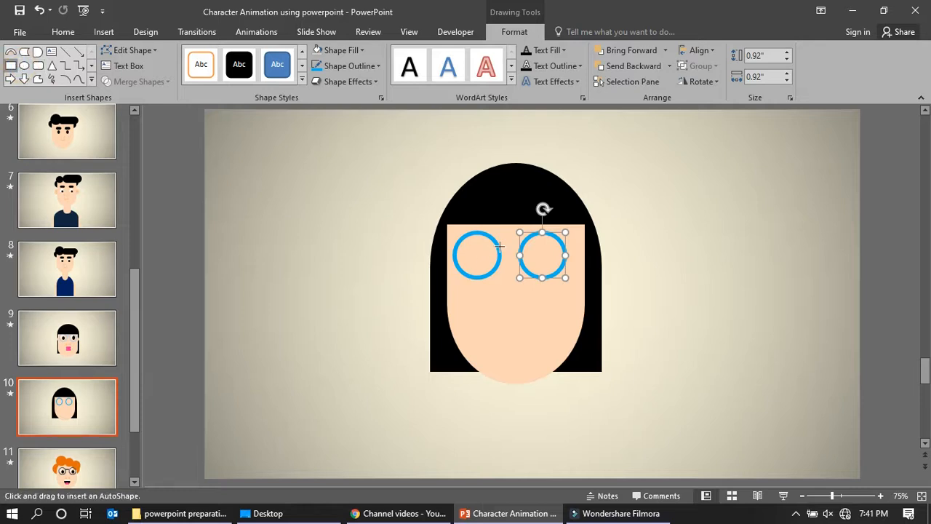
left_click_drag(498, 245, 522, 251)
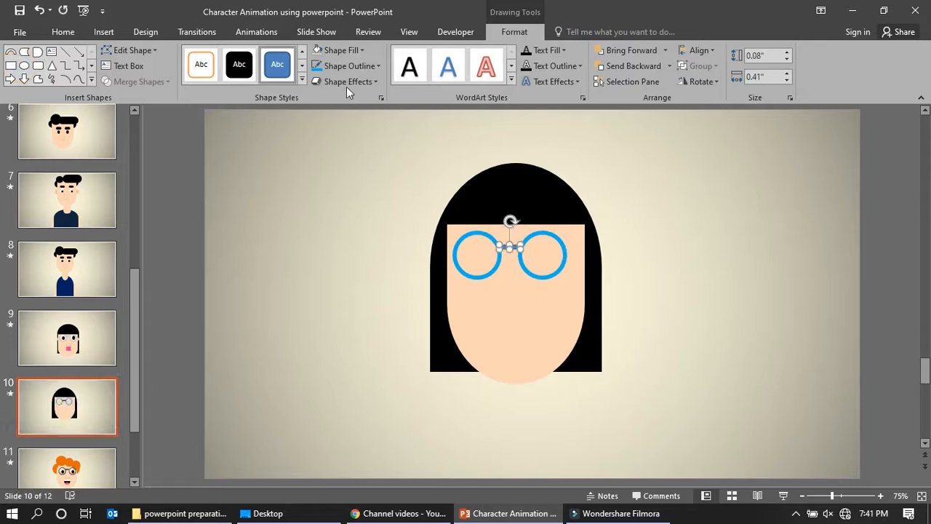
left_click(361, 67)
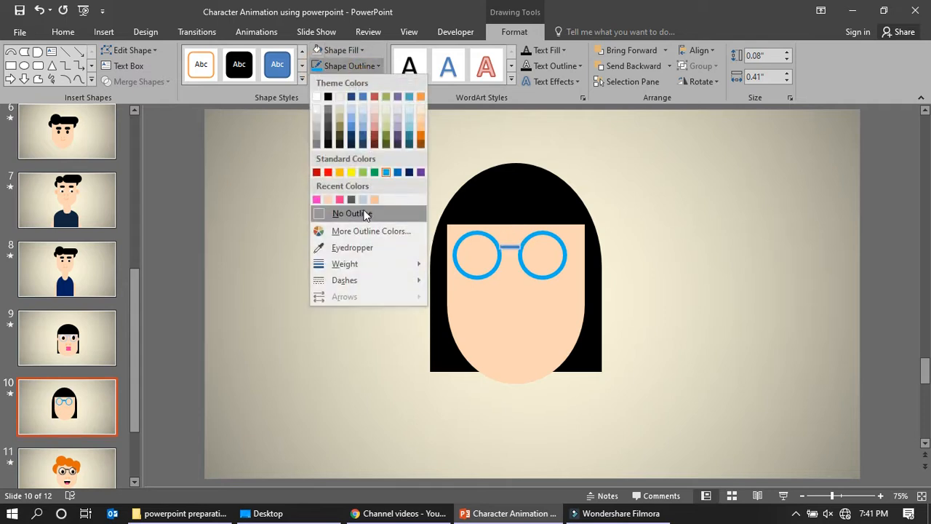
left_click(359, 50)
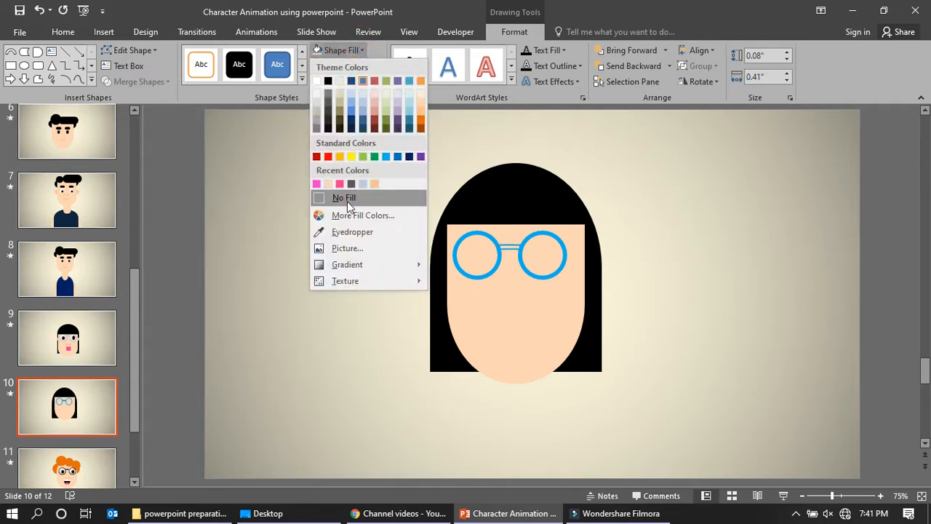
left_click(386, 156)
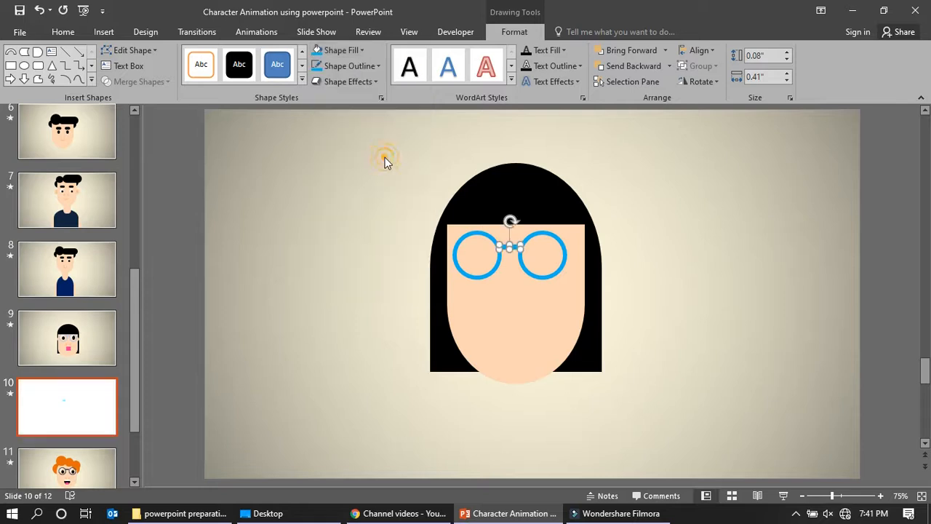
left_click(544, 279)
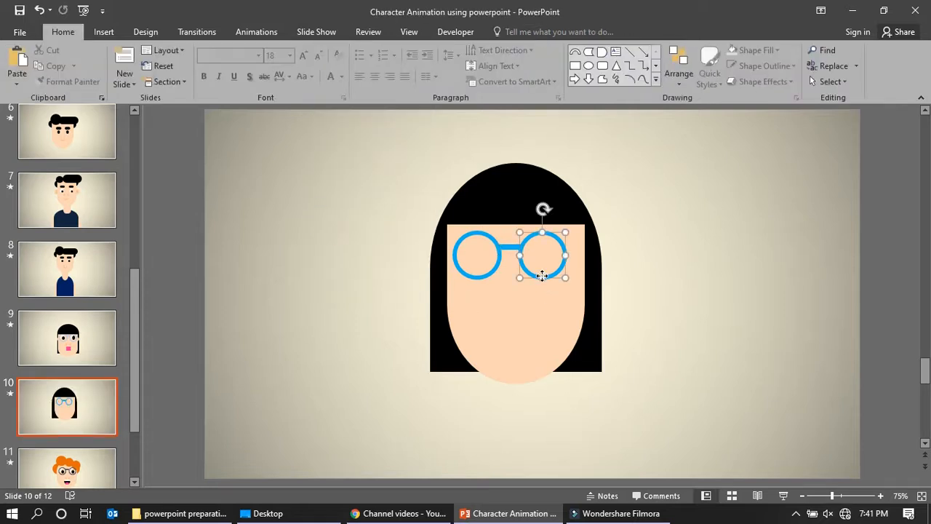
left_click(509, 248, "shift")
left_click(484, 234, "shift")
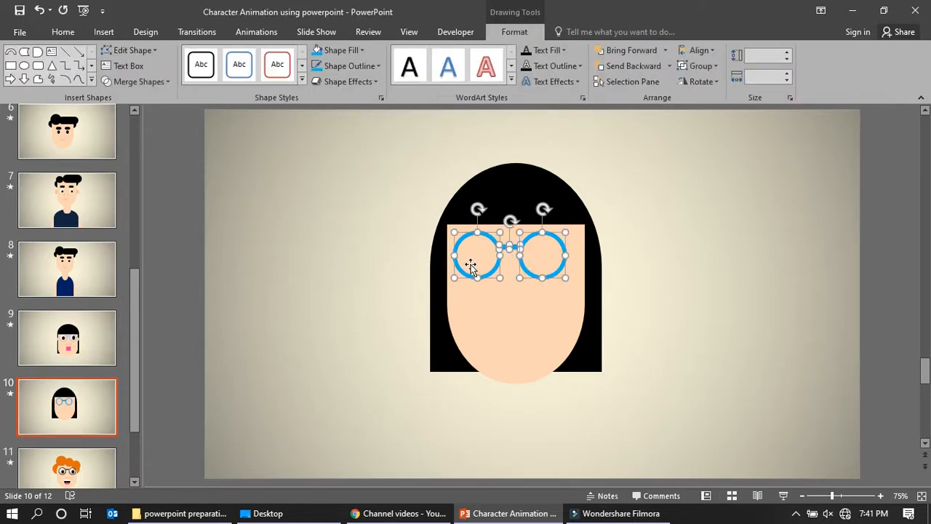
Compare the glasses with the reference face on slide 9, and select both lens circles on slide 10
left_click(93, 345)
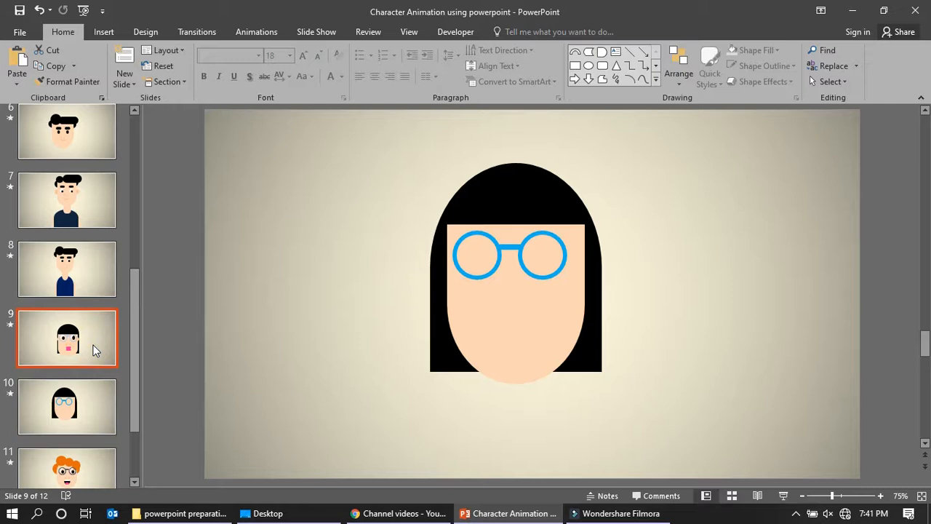
left_click(89, 406)
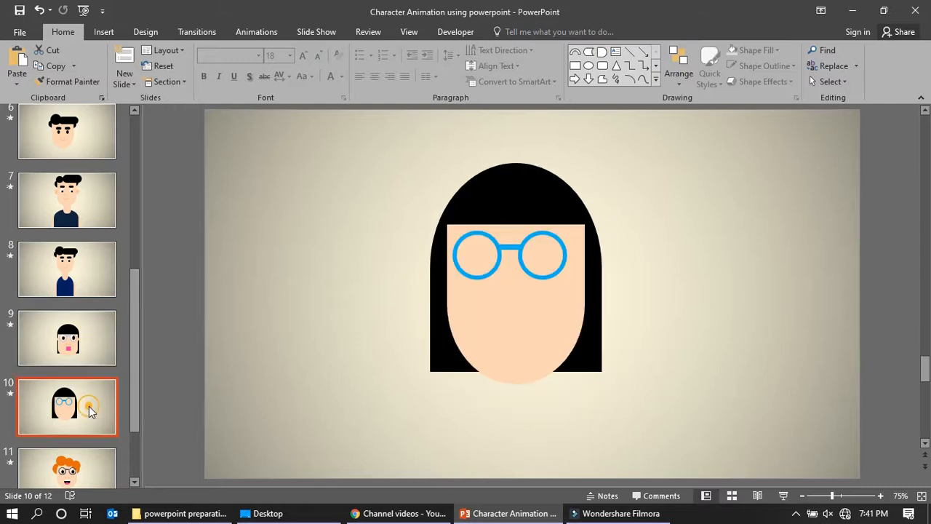
left_click(512, 249)
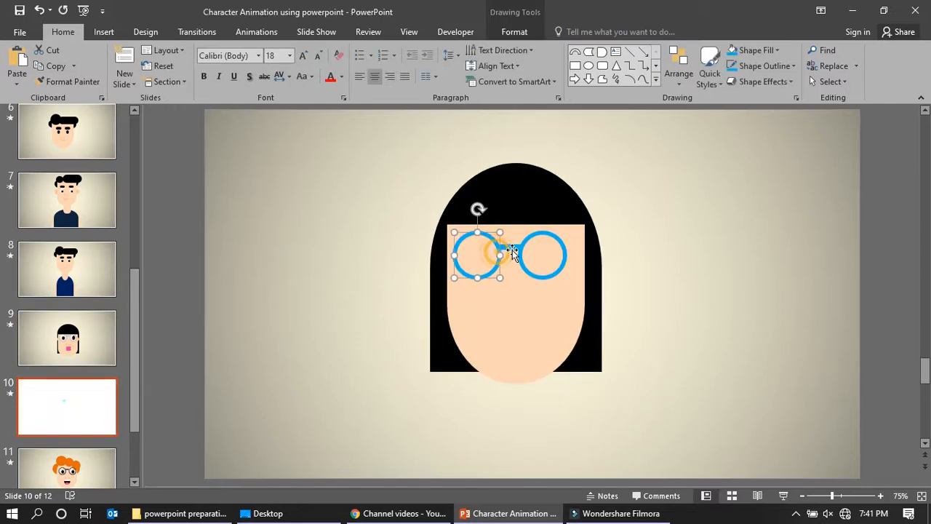
left_click(513, 248)
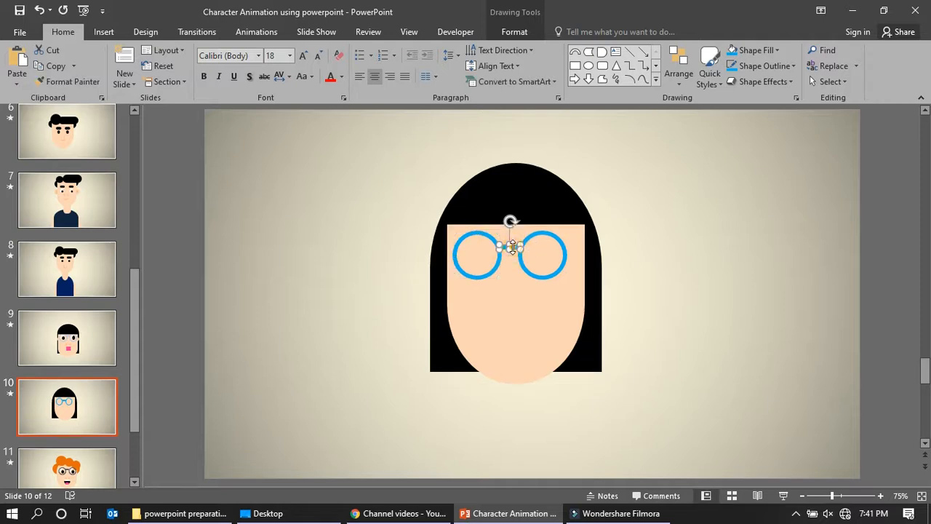
left_click(497, 261)
left_click(525, 269, "shift")
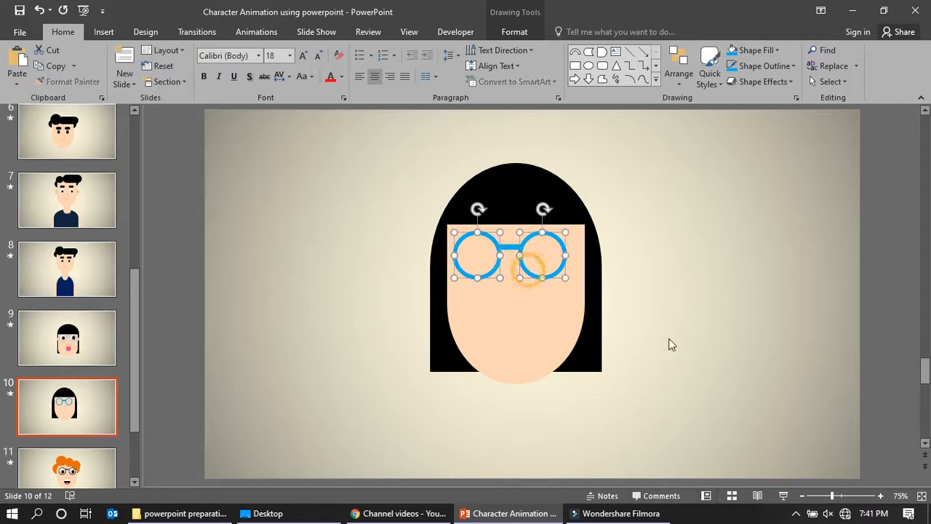
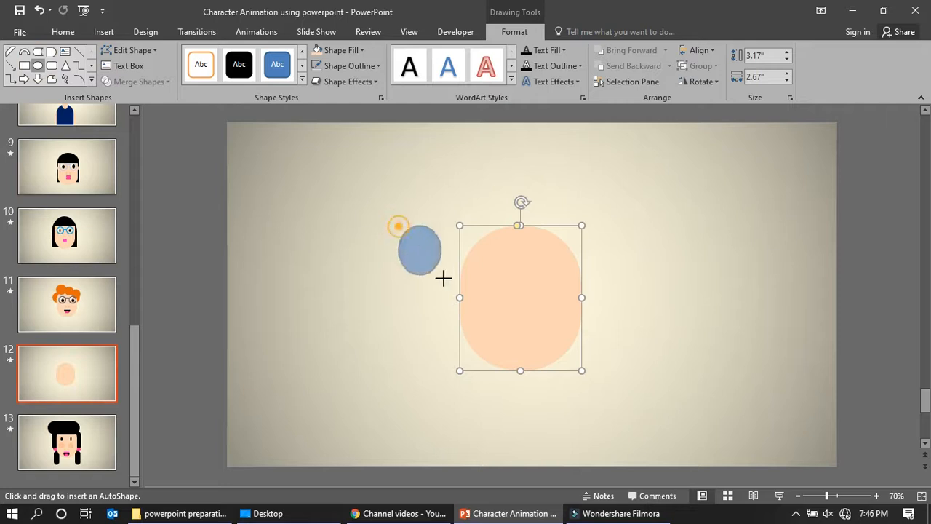
Fill the 1.33" circle dark orange, remove its outline and place it over the upper left of the head as hair
left_click(361, 50)
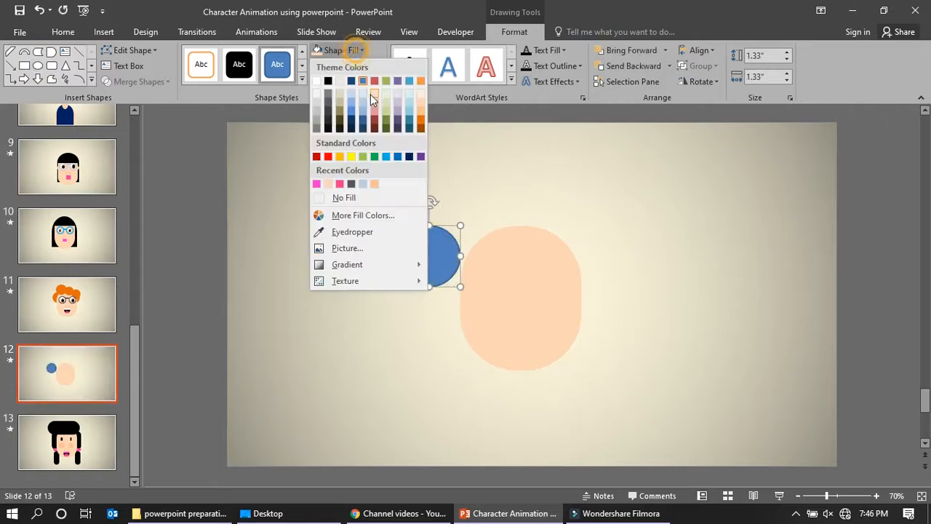
left_click(422, 112)
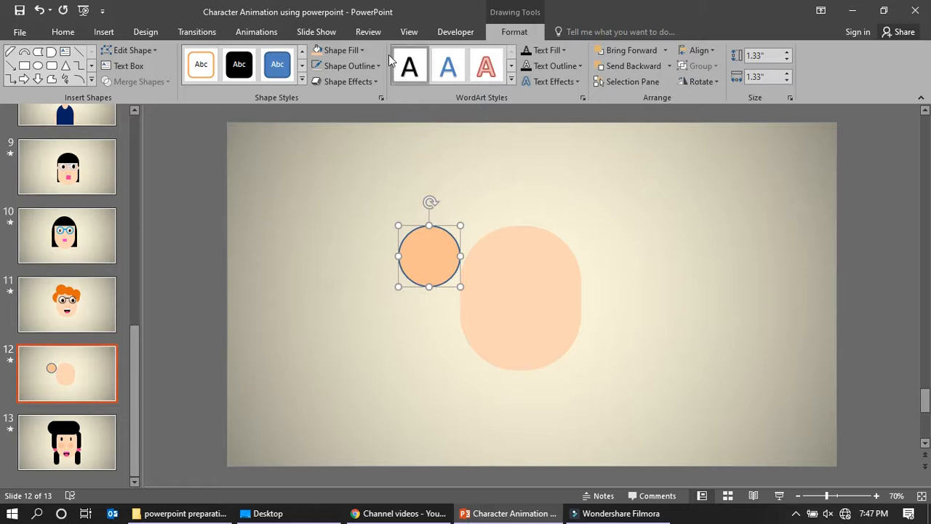
left_click(361, 50)
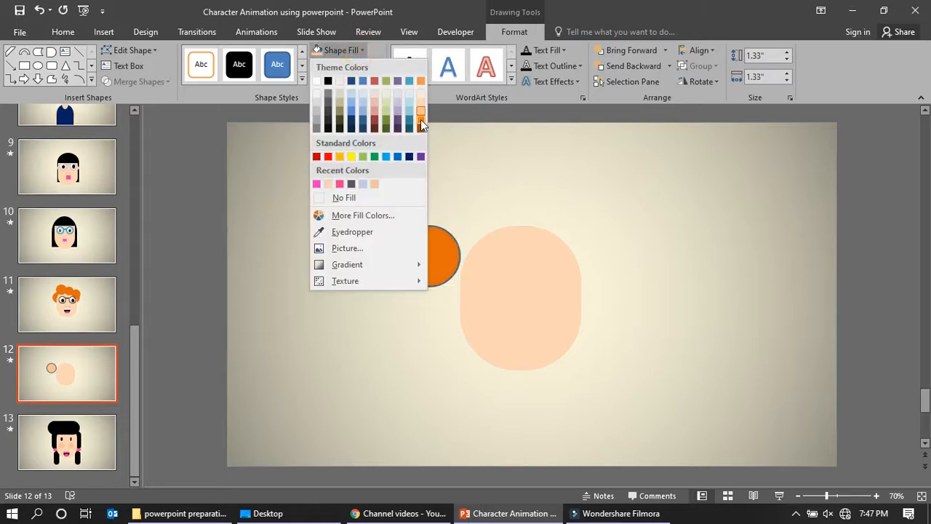
left_click(420, 120)
left_click(350, 66)
left_click(359, 214)
left_click_drag(418, 259, 474, 231)
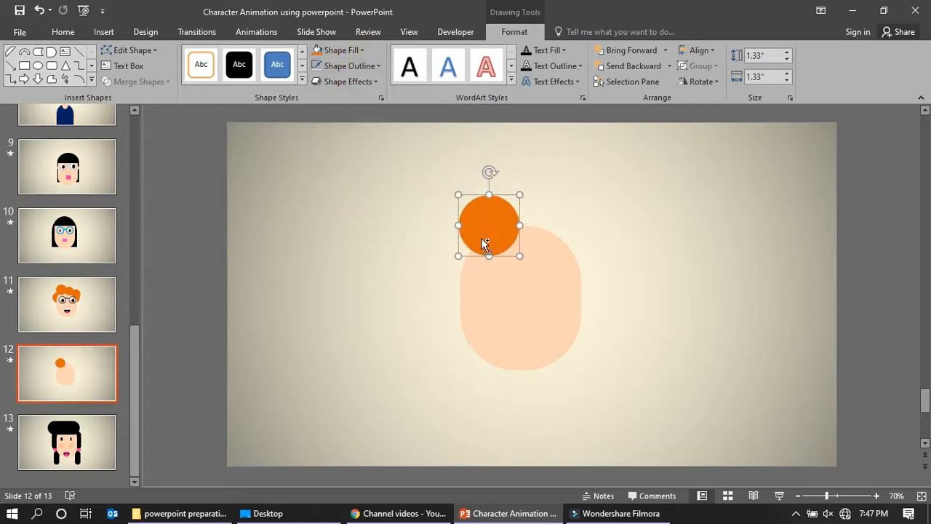
Add smaller 1.03" copies of the orange circle along the top of the head and one behind the face's left side
key("ctrl+c")
key("ctrl+v")
left_click_drag(527, 203, 468, 266)
key("ctrl+c")
key("ctrl+v")
right_click(469, 263)
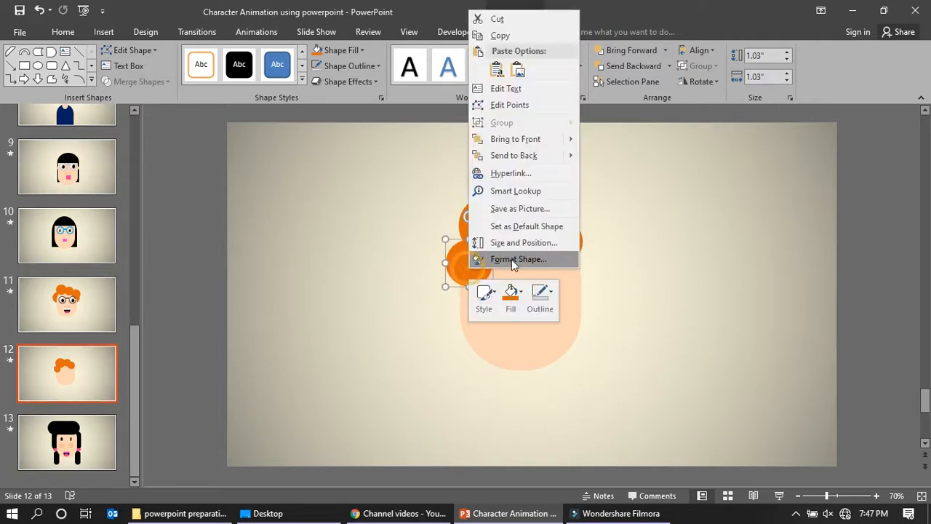
left_click(517, 153)
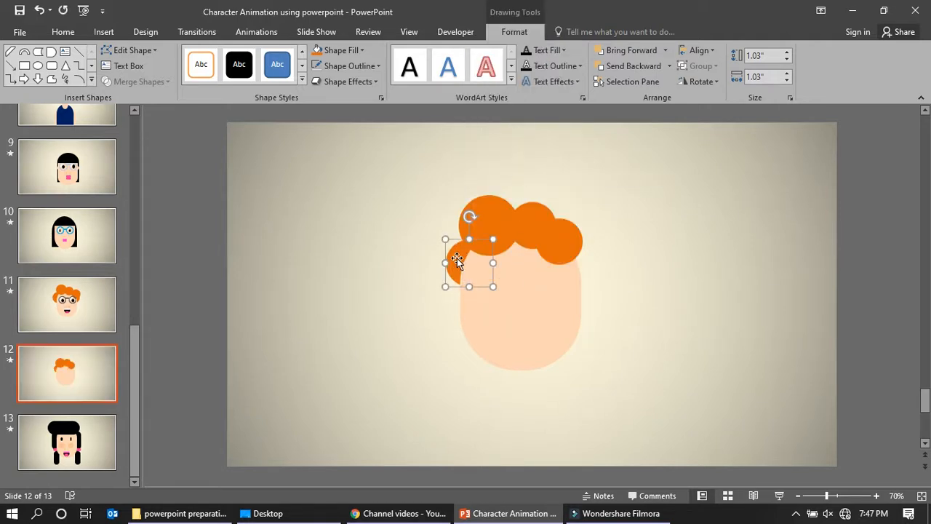
Place another orange curl behind the face's right side and one more filling the middle of the fringe
key("ctrl+v")
left_click_drag(471, 266, 579, 260)
right_click(579, 263)
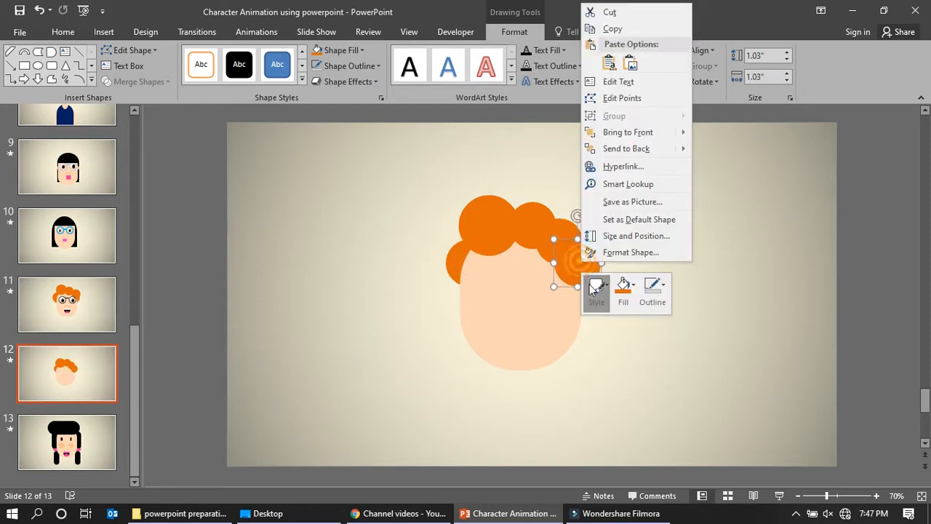
left_click(628, 149)
left_click_drag(590, 267, 526, 238)
key("ctrl+v")
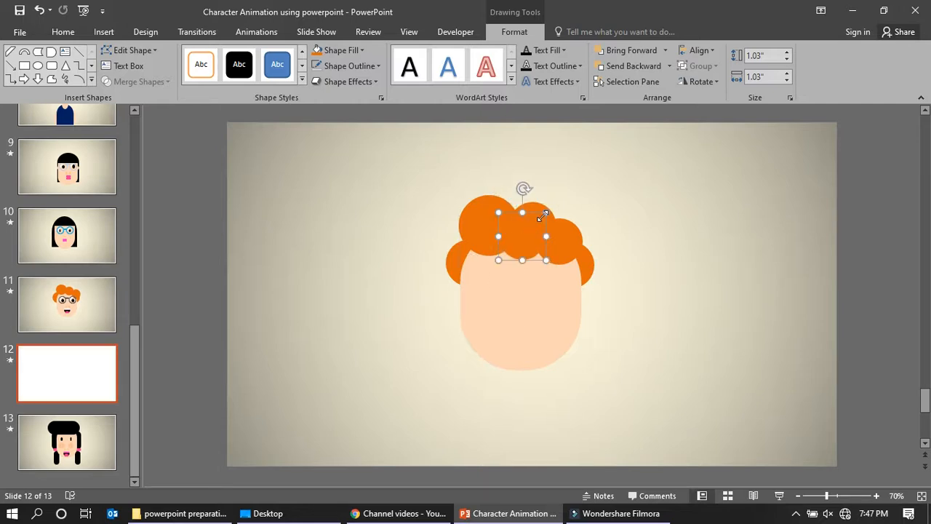
left_click(605, 149)
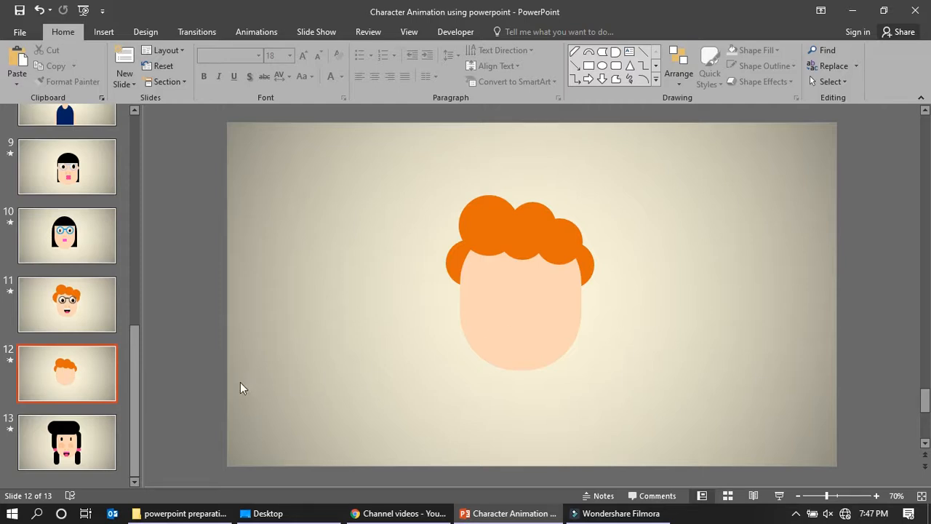
Copy the light blue lenses with their pupils and glare from the woman on slide 10 onto slide 12
left_click(88, 297)
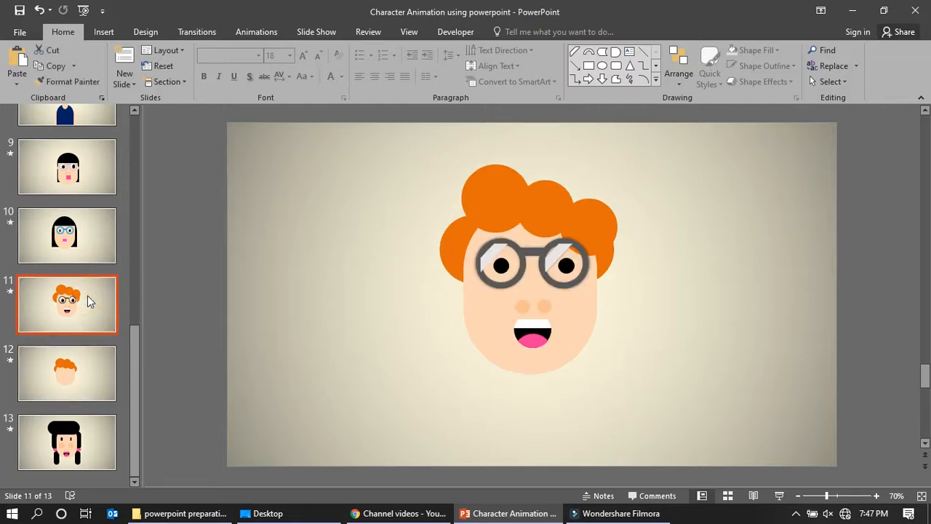
left_click(91, 251)
left_click(487, 270)
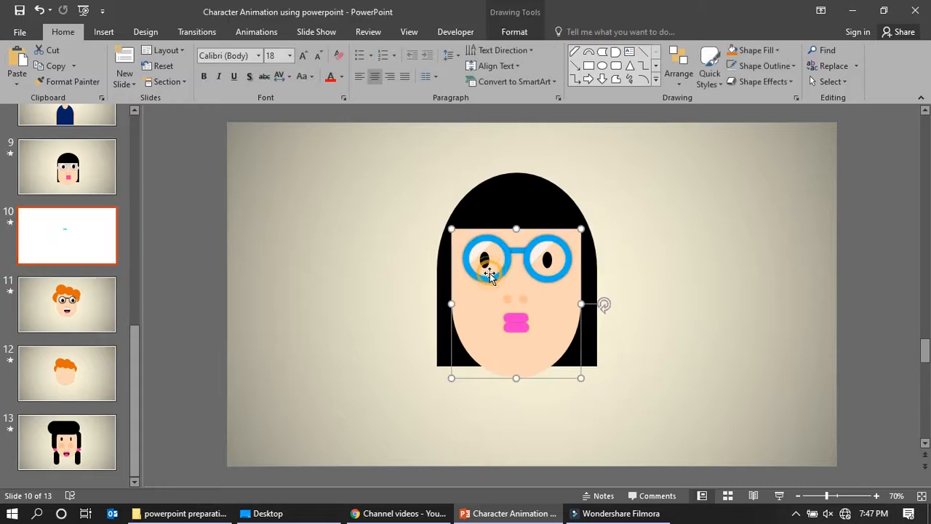
left_click(507, 251)
left_click(485, 262, "shift")
left_click(482, 249, "shift")
left_click(548, 259, "shift")
left_click(534, 255, "shift")
key("ctrl+c")
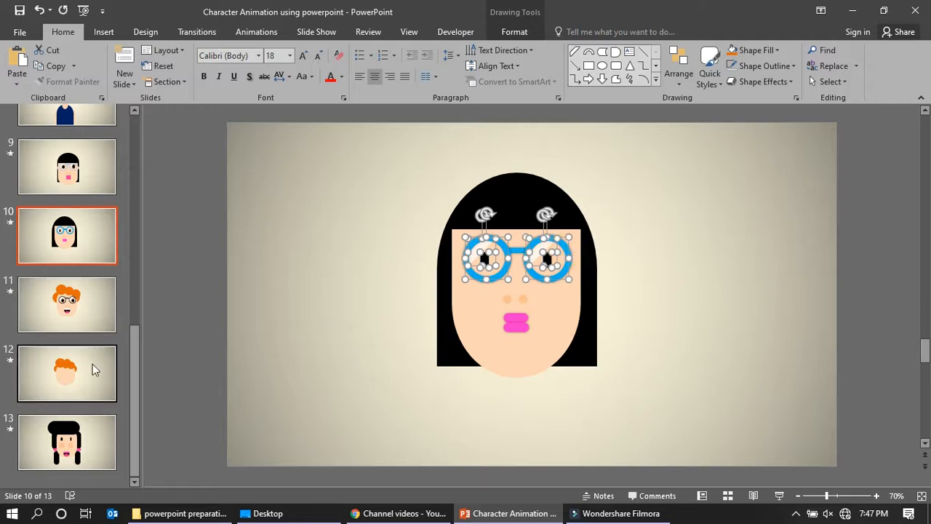
left_click(92, 364)
key("ctrl+v")
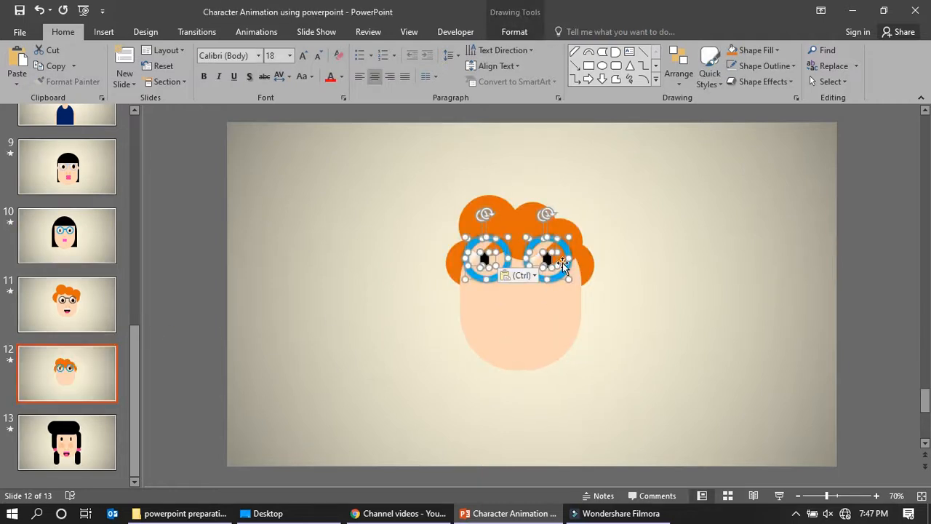
Move the copied lenses down below the fringe and extend the lower edge of the face downward
left_click_drag(565, 270, 566, 301)
left_click(528, 373)
left_click_drag(521, 371, 520, 401)
left_click(425, 310)
Select the lens circles with the glare and shrink them slightly
left_click_drag(484, 277, 507, 297)
left_click(535, 284, "shift")
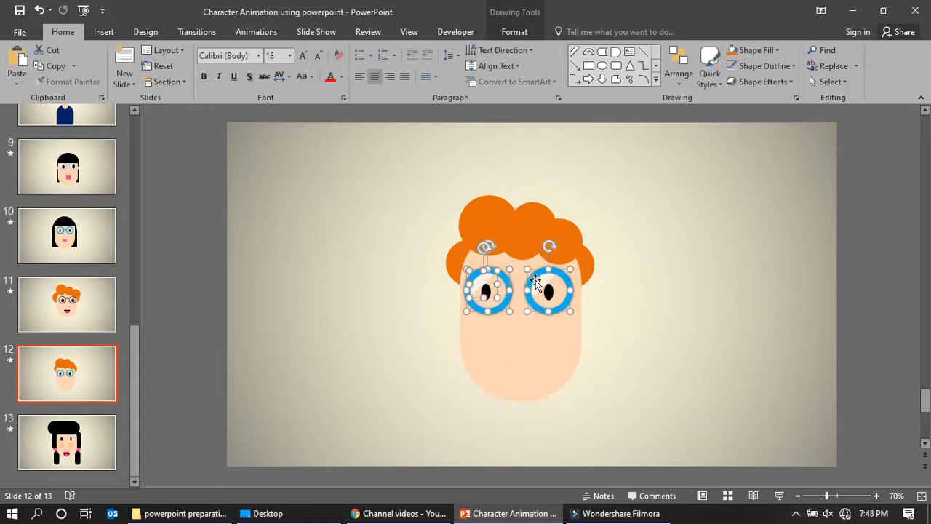
left_click_drag(572, 269, 566, 275)
left_click(340, 329)
Delete the oval black pupils from both lenses
left_click(486, 291)
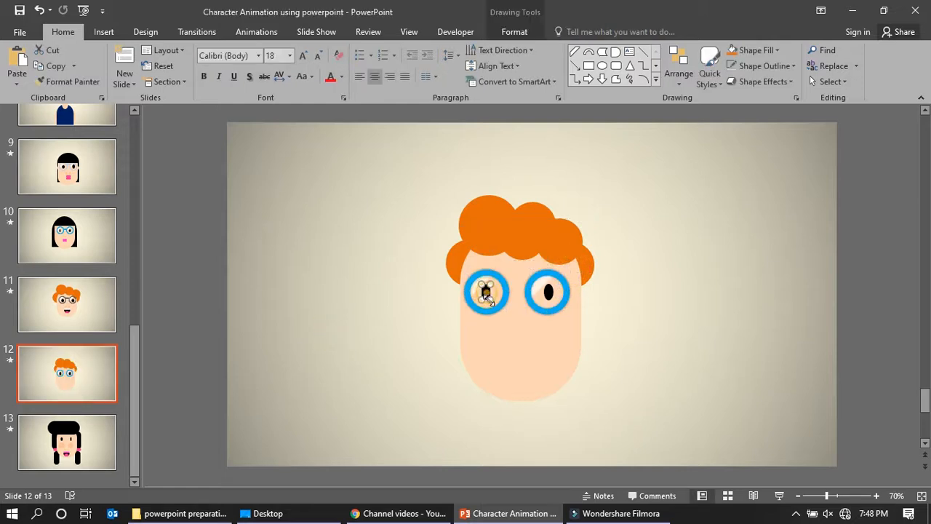
key("Delete")
left_click(549, 293)
key("Delete")
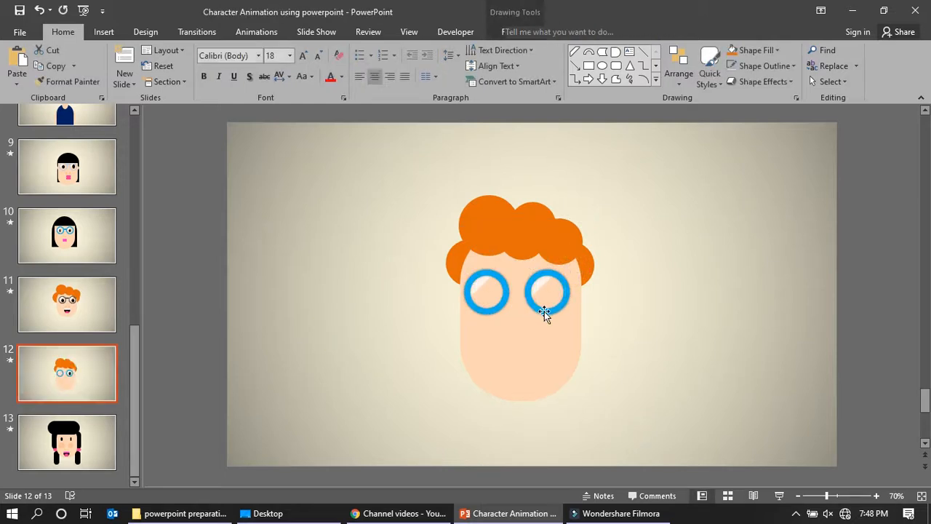
Using slide 11 as reference, draw a 0.2" circle inside the left lens on slide 12 as a round pupil
left_click(43, 311)
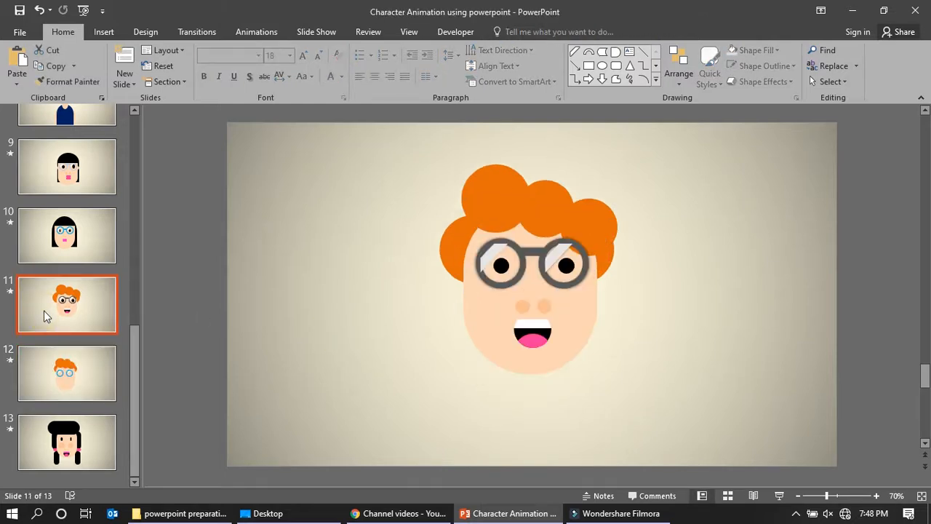
left_click(80, 364)
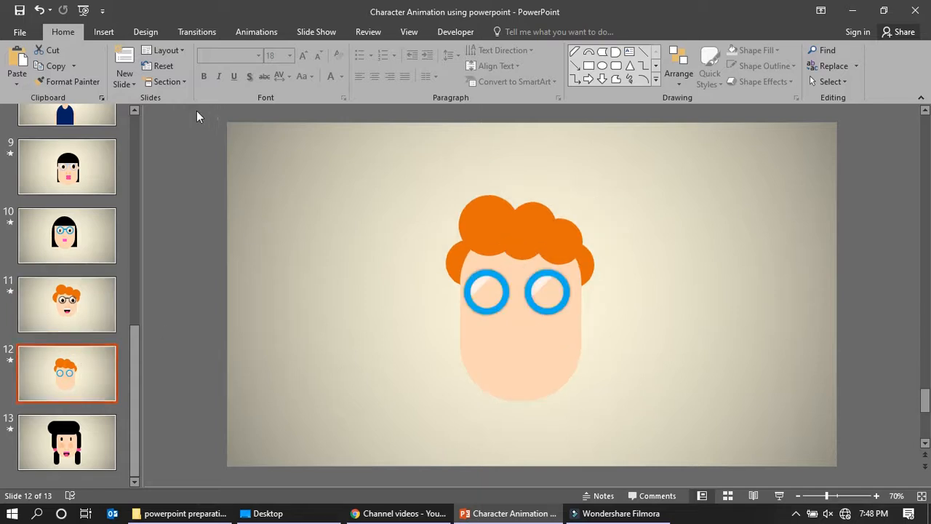
left_click(104, 32)
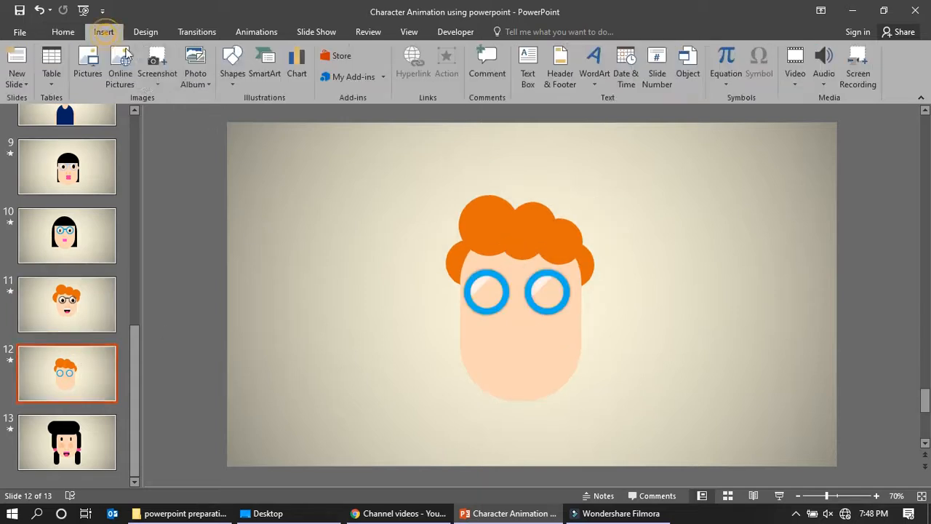
left_click(235, 87)
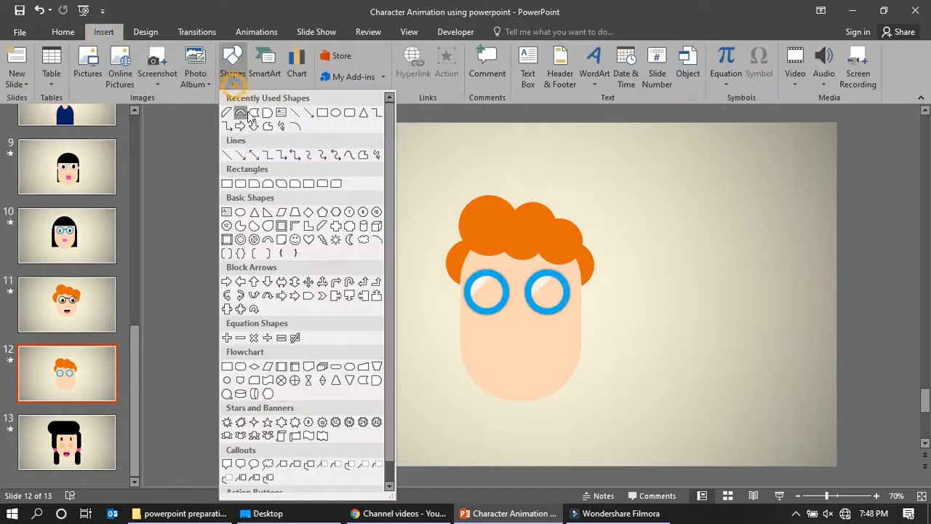
left_click(240, 212)
left_click_drag(490, 290, 494, 296)
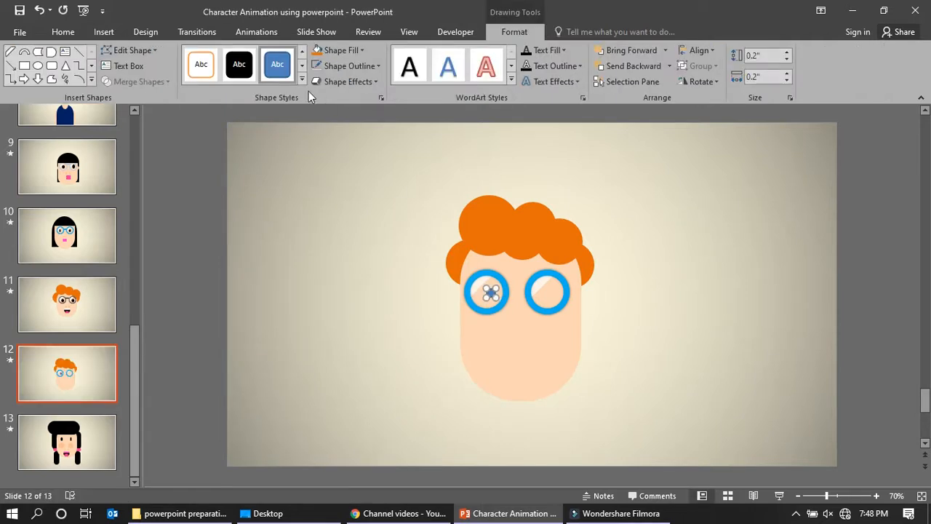
Fill the left pupil black, adjust its size slightly and remove its outline
left_click(363, 49)
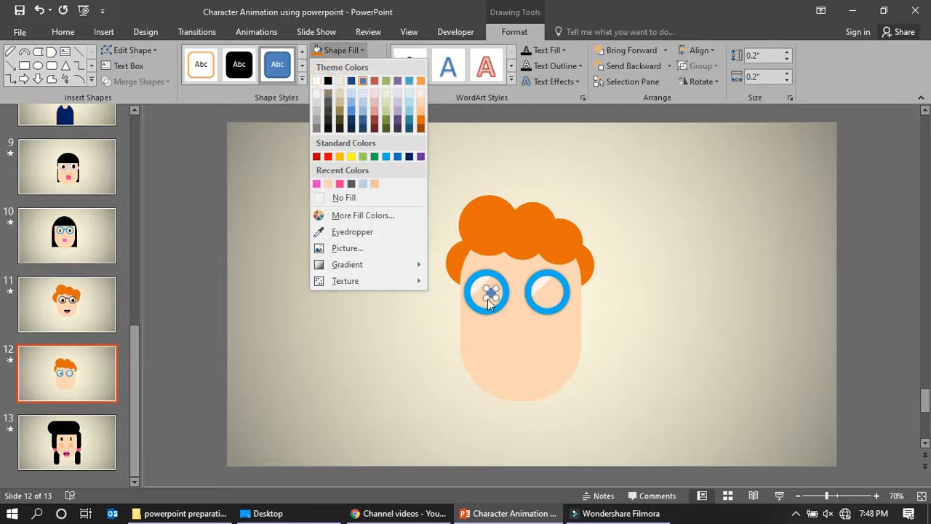
left_click(328, 83)
left_click_drag(486, 297, 482, 301)
left_click(357, 65)
left_click(366, 212)
Place a copy of the black pupil level with it inside the right lens
left_click_drag(500, 306, 549, 294, "ctrl")
key("ctrl+z")
left_click(280, 348)
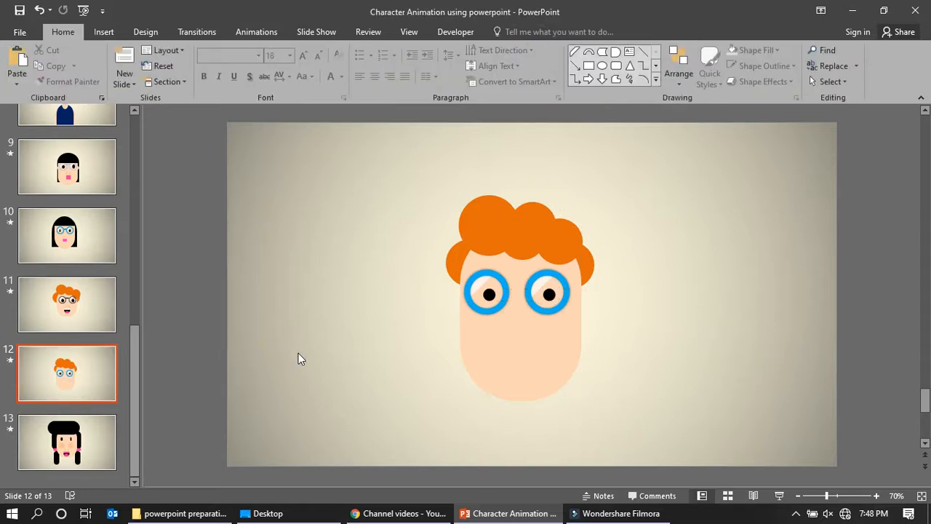
Copy the two nostril dots from slide 10 onto slide 12 and place them below the lenses
left_click(91, 243)
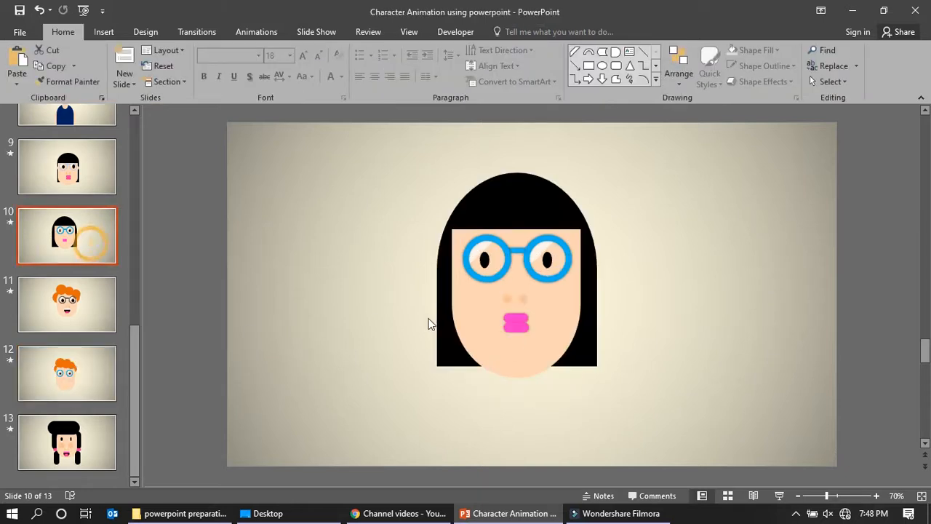
left_click(512, 295)
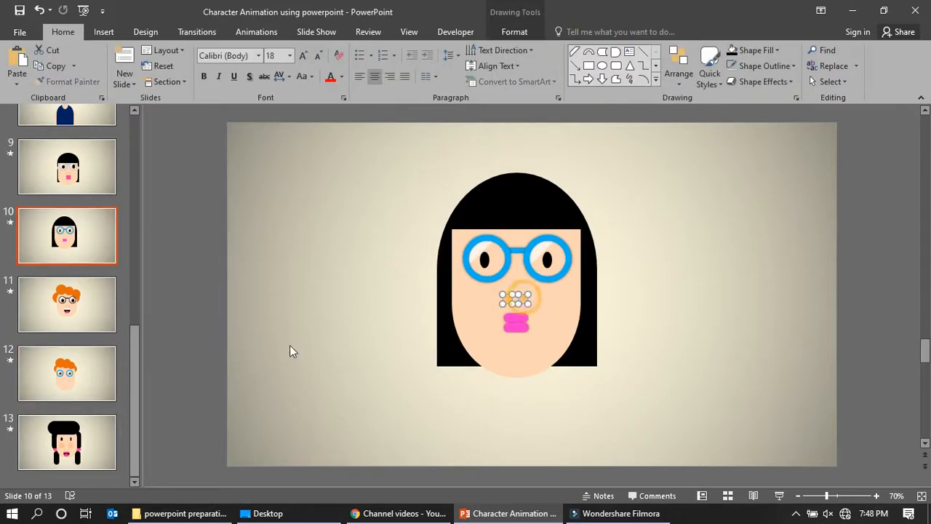
left_click(93, 375)
key("ctrl+v")
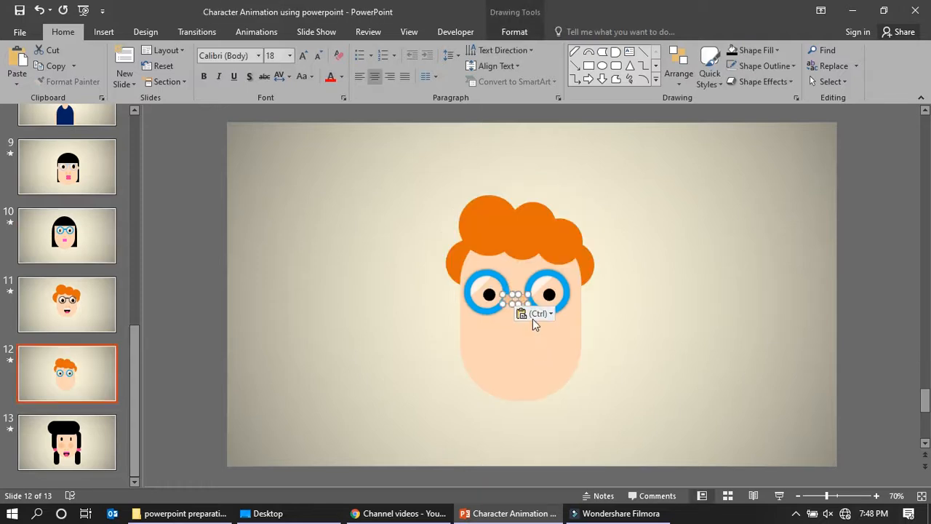
left_click_drag(523, 299, 525, 333)
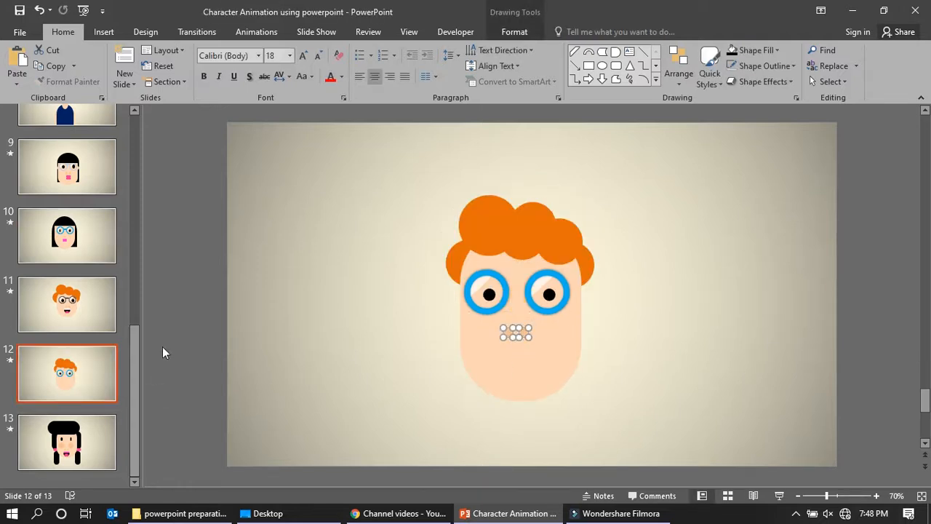
Copy the open mouth with the pink tongue from slide 2 onto slide 12 and place it below the nostril dots
left_click(86, 322)
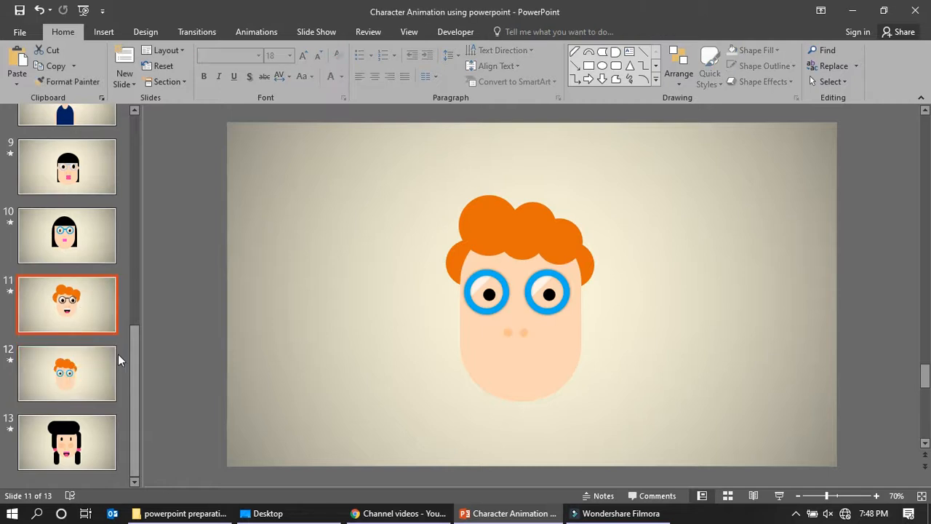
left_click(534, 349)
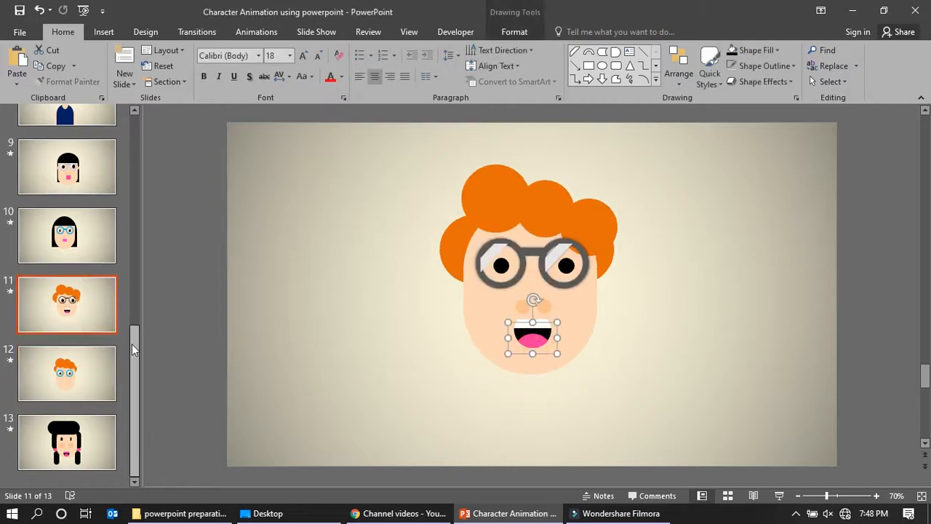
left_click_drag(131, 344, 147, 194)
scroll(118, 152, "up", 10)
left_click(72, 215)
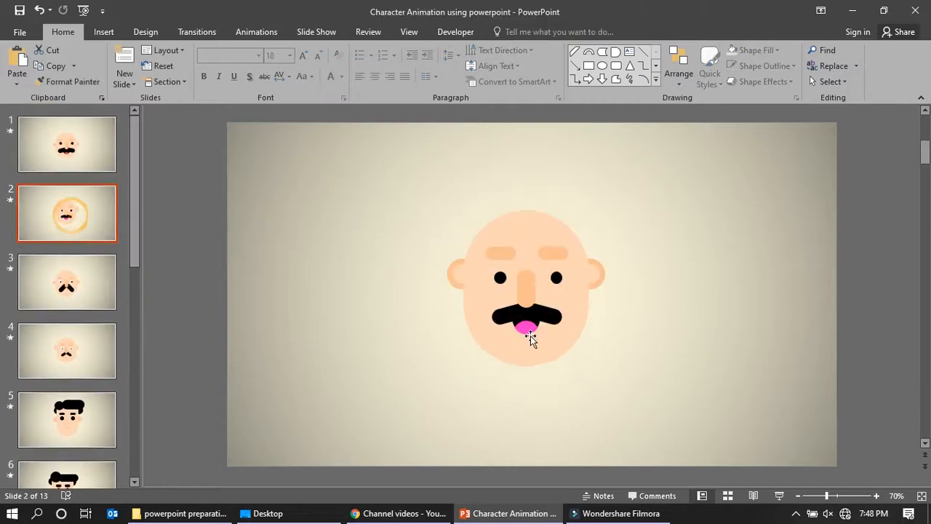
left_click(530, 333)
left_click_drag(137, 251, 143, 424)
left_click(80, 470)
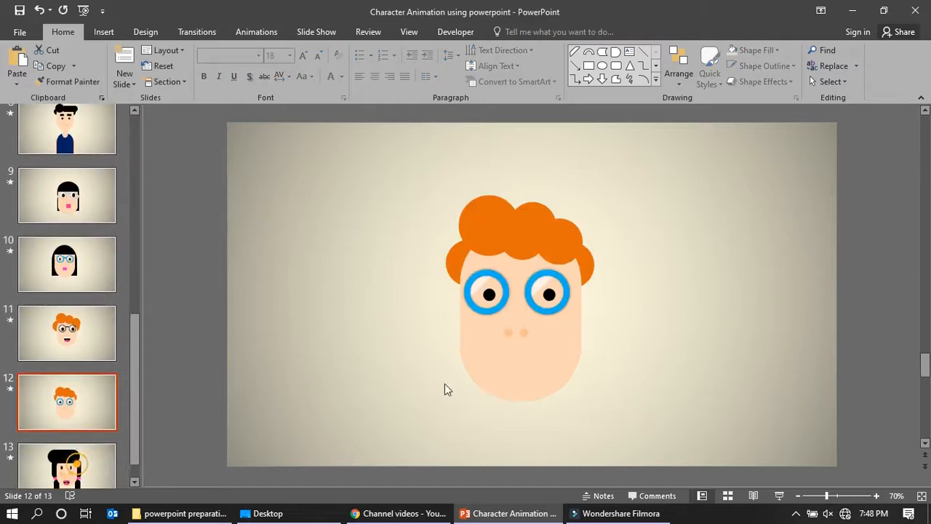
key("ctrl+v")
left_click_drag(534, 325, 518, 366)
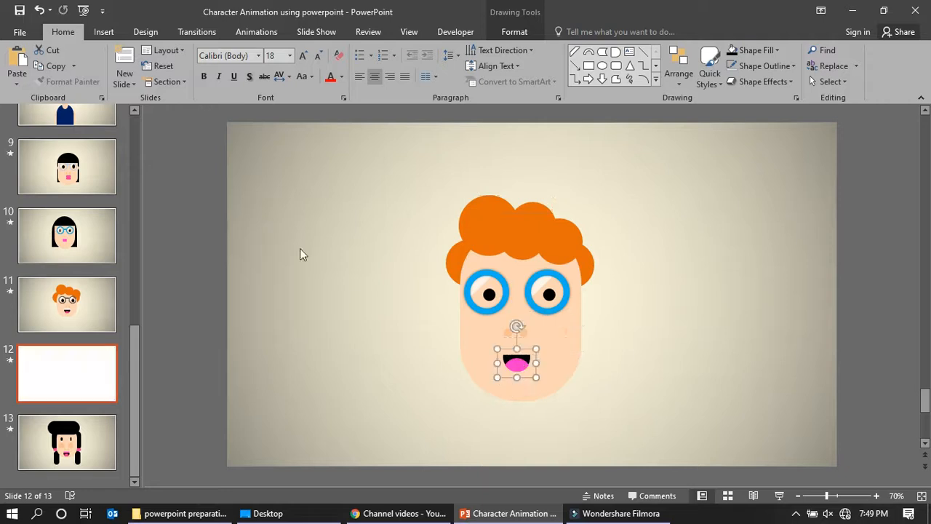
Draw a rectangle about 0.54" wide and 0.16" high across the upper edge of the mouth as teeth
left_click(104, 32)
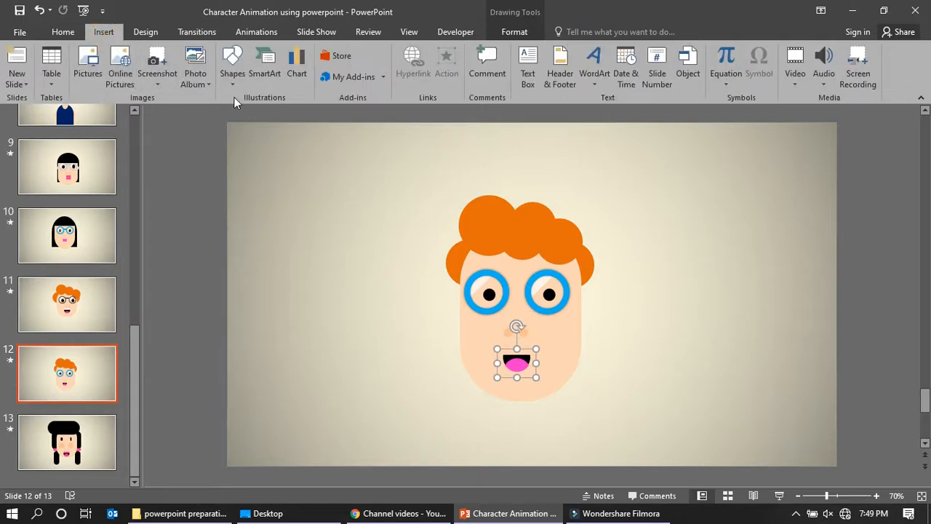
left_click(232, 66)
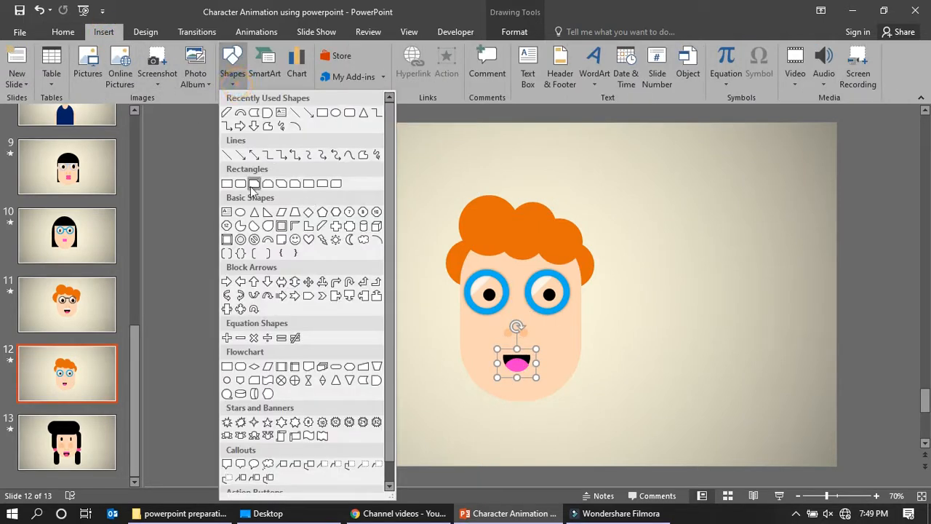
left_click(227, 183)
left_click_drag(503, 349, 521, 355)
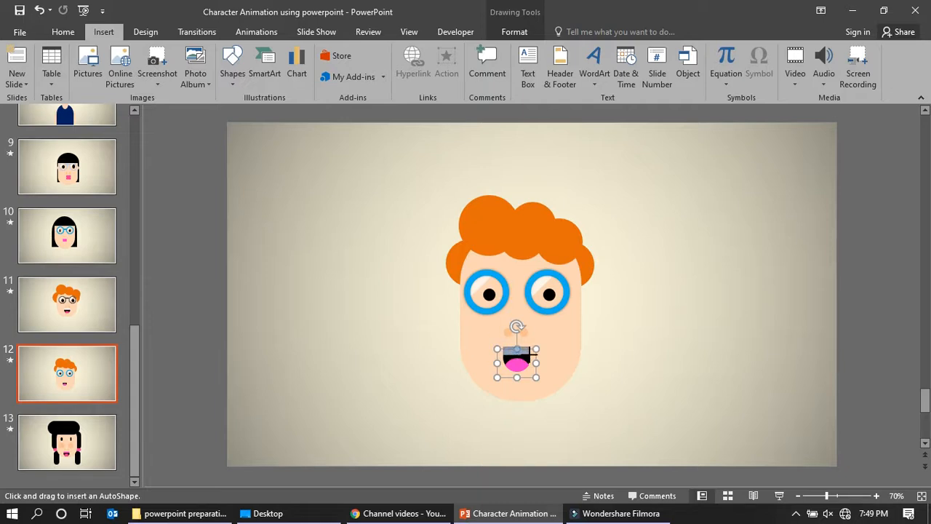
left_click_drag(530, 353, 530, 355)
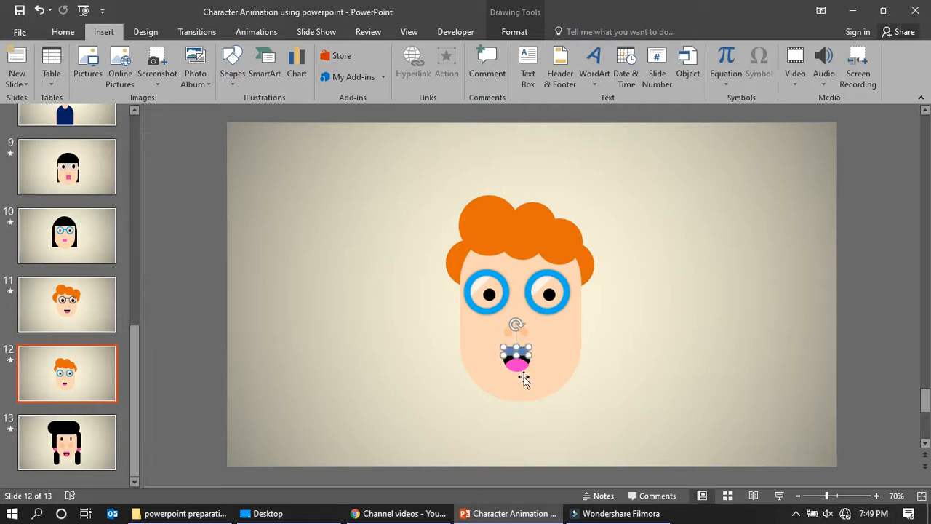
Remove the teeth rectangle's outline and fill it white
left_click(339, 51)
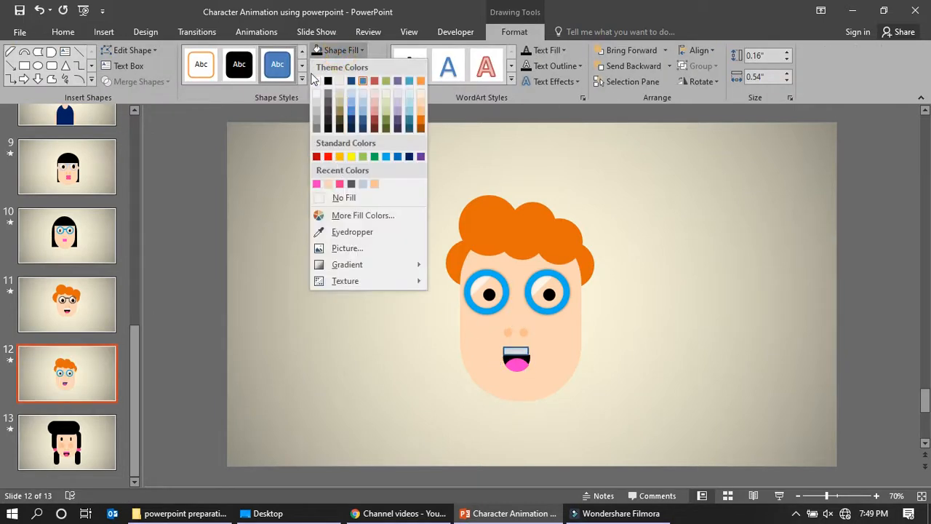
left_click(367, 52)
left_click(364, 66)
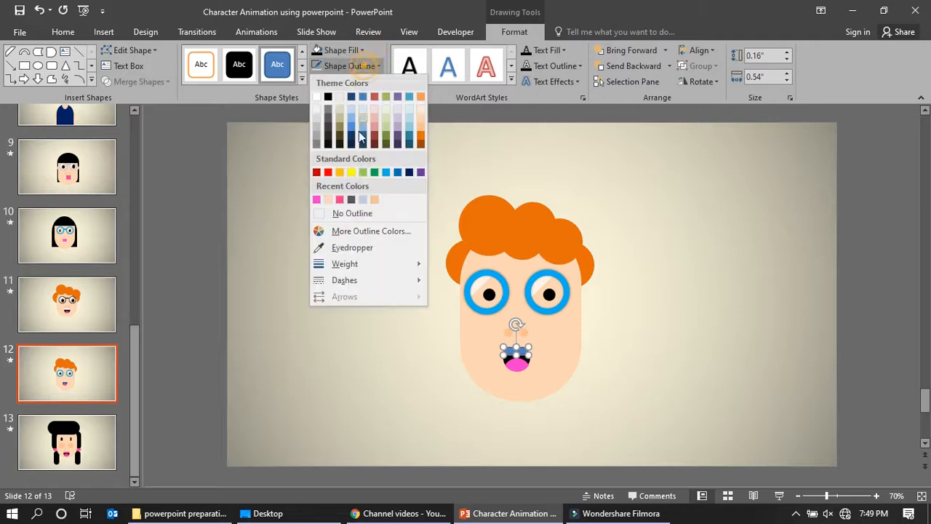
left_click(350, 214)
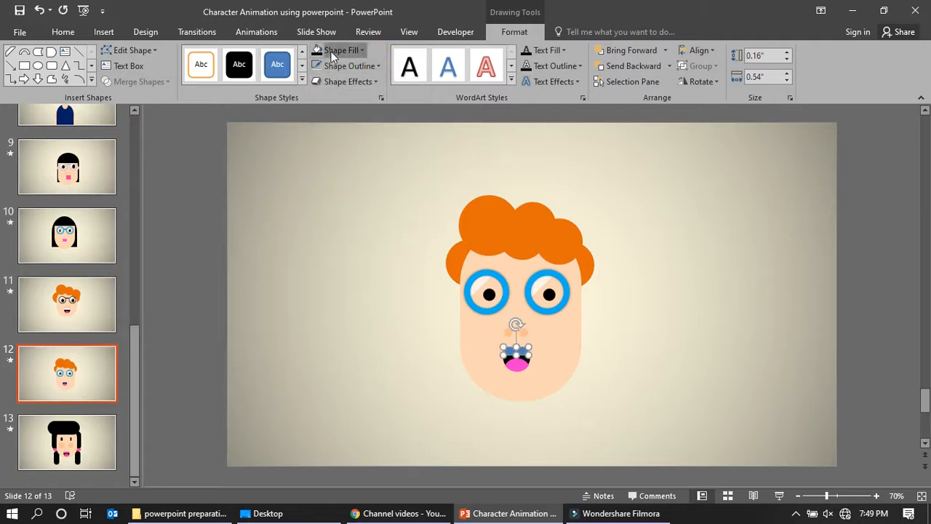
left_click(361, 51)
left_click(317, 79)
Widen the white teeth rectangle to about 0.59" to match the mouth and nudge it down onto the mouth's top edge
left_click_drag(530, 356, 532, 357)
left_click(878, 497)
left_click(879, 497)
left_click(879, 497)
left_click(878, 497)
left_click(878, 496)
left_click(663, 349)
left_click(552, 295)
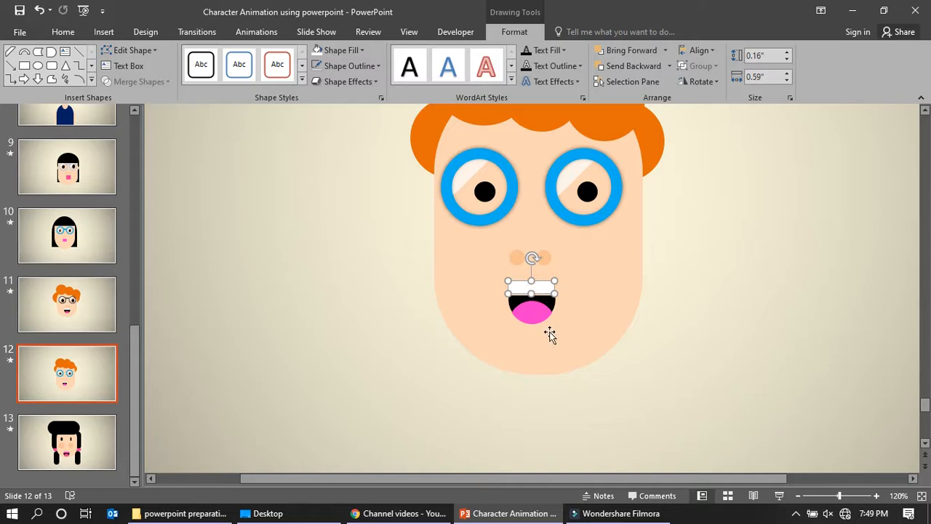
key("Down")
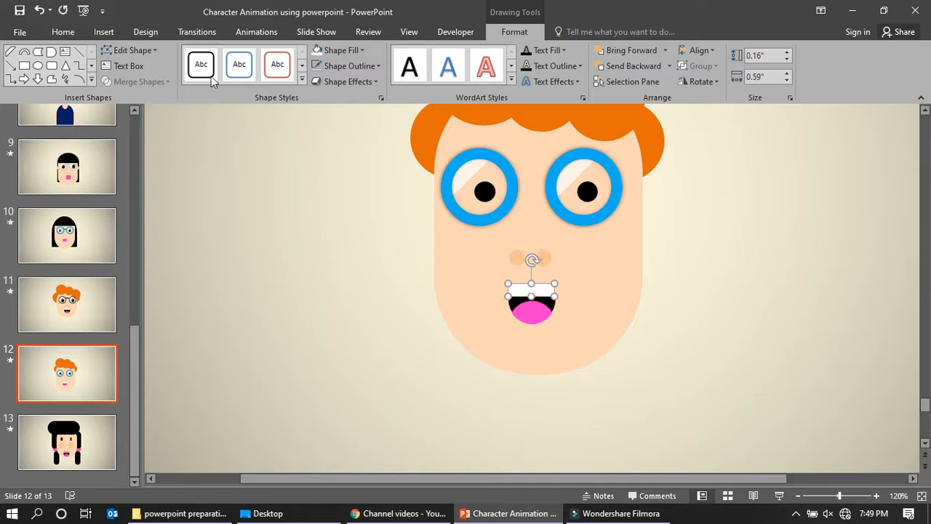
Edit the points of the teeth rectangle, moving both upper corners slightly inward to taper it
left_click(155, 50)
left_click(138, 83)
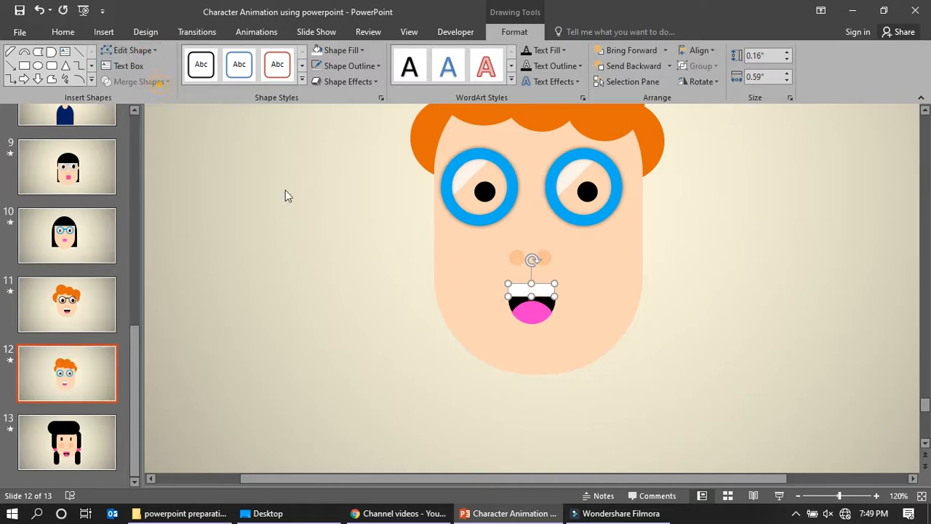
left_click(508, 282)
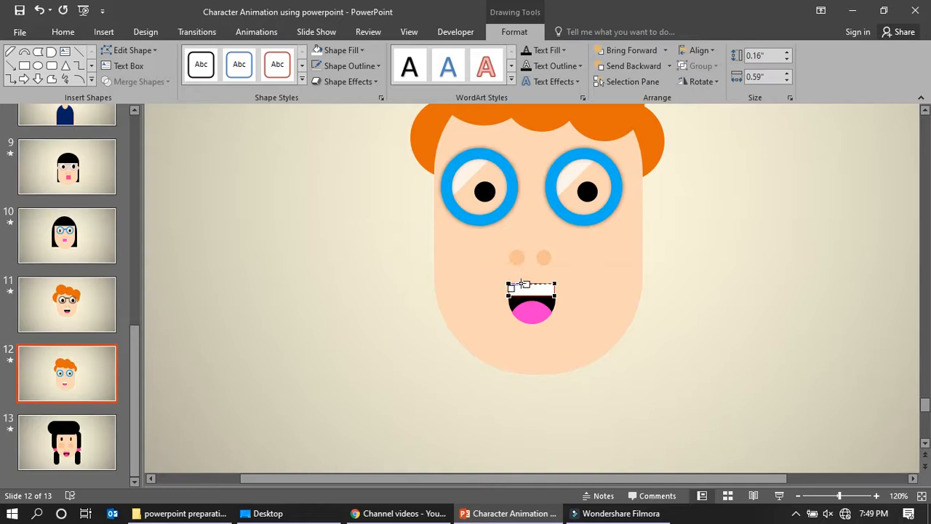
left_click_drag(555, 283, 551, 285)
left_click(597, 325)
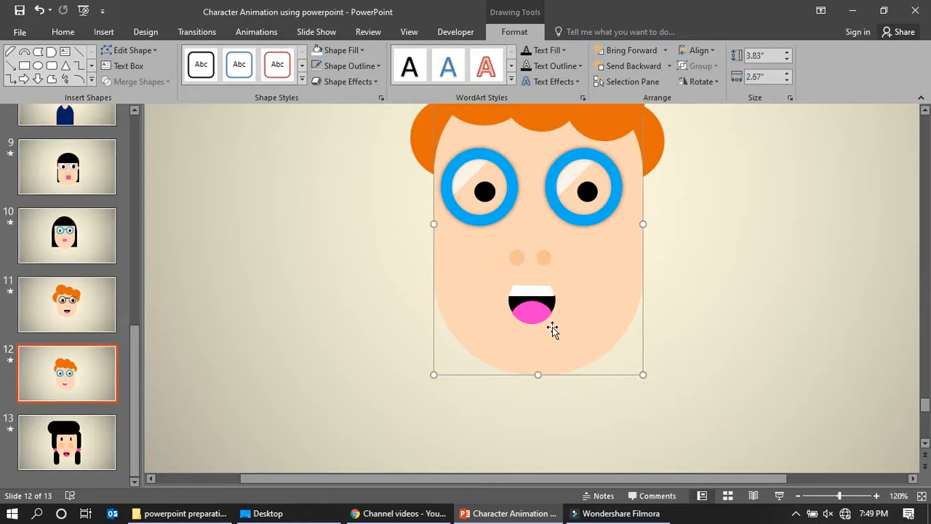
left_click(357, 267)
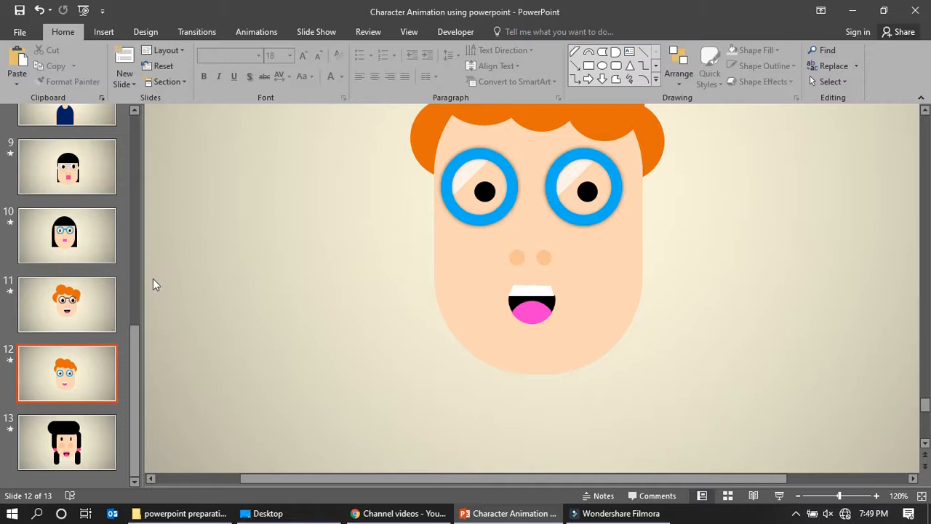
Copy the blue glasses bridge from slide 10 onto slide 12 and place it between the two lenses
left_click(87, 238)
left_click(532, 116)
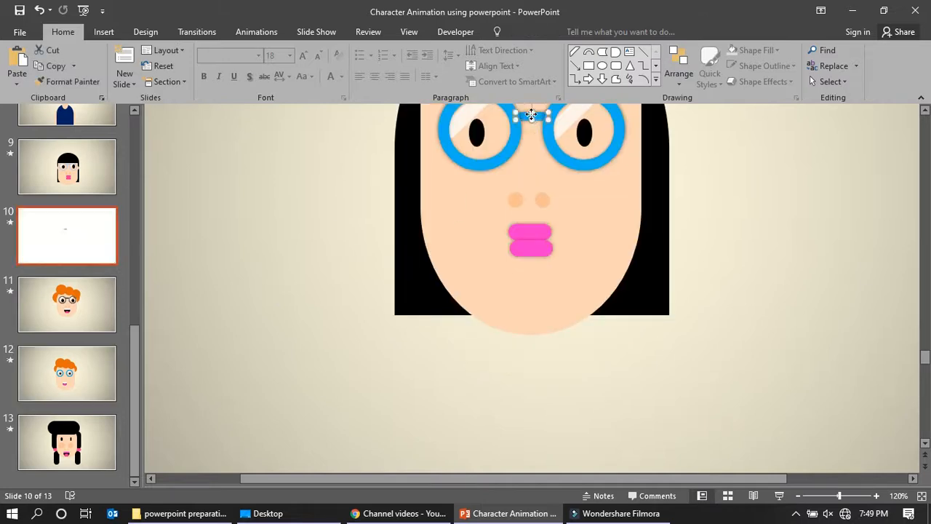
left_click(98, 297)
left_click(93, 372)
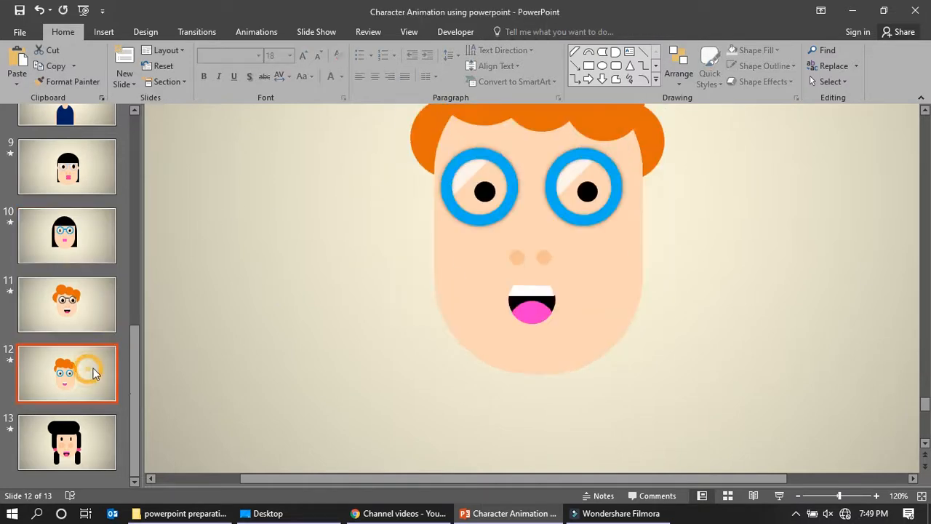
key("ctrl+v")
left_click_drag(541, 118, 541, 182)
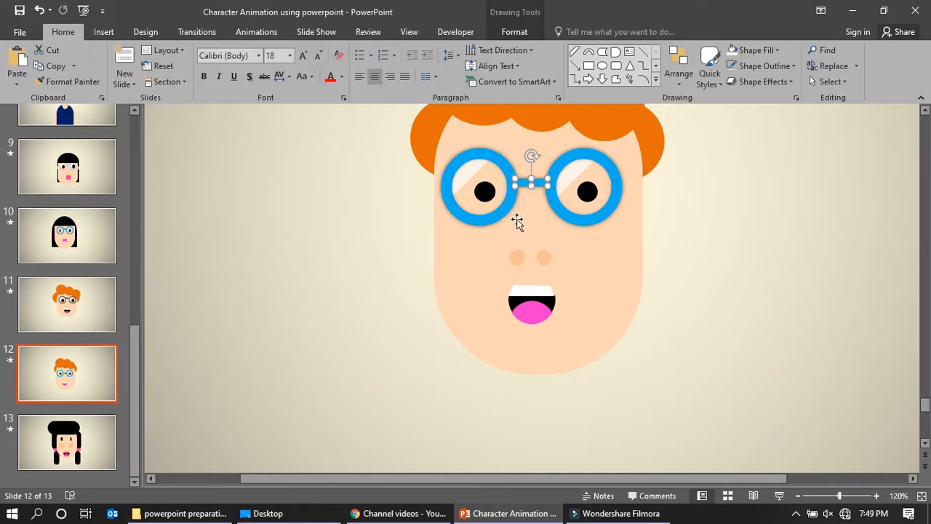
left_click(300, 280)
Bring both blue lens frames to the front so they overlap the ends of the glasses bridge
left_click(534, 184)
right_click(534, 183)
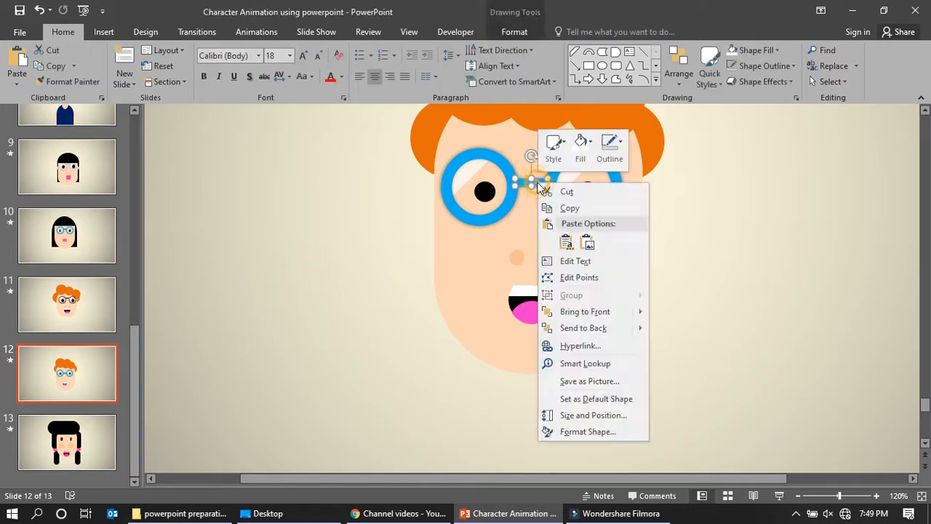
key("Escape")
left_click(500, 156, "shift")
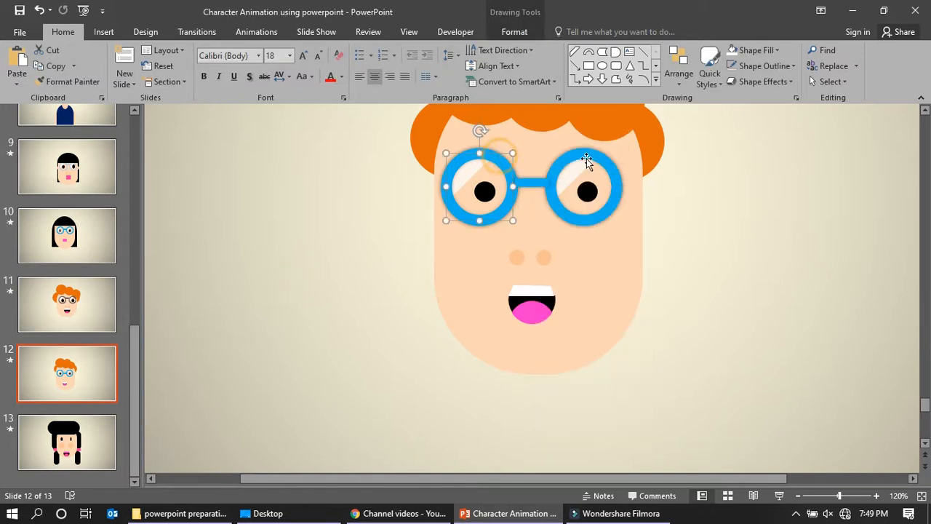
left_click(586, 158, "shift")
right_click(586, 157)
left_click(626, 234)
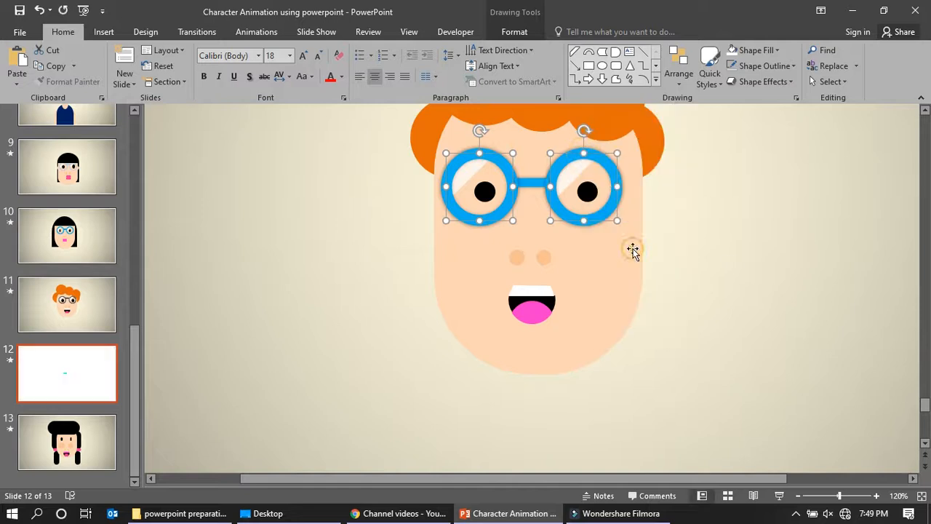
left_click(738, 259)
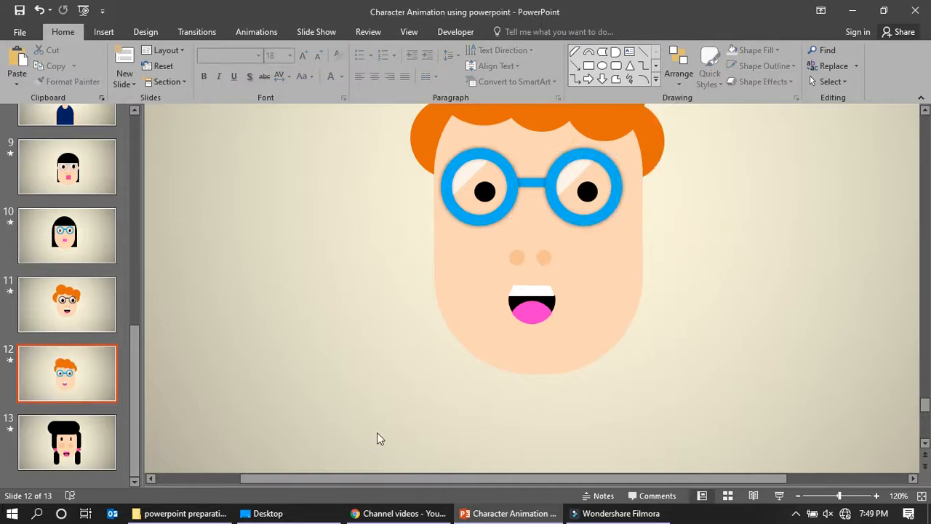
Review the finished orange-haired character on the whole of slide 12 and return to the first slides in the deck
left_click(798, 496)
left_click(798, 497)
left_click(798, 497)
left_click(797, 496)
left_click(797, 496)
left_click(797, 496)
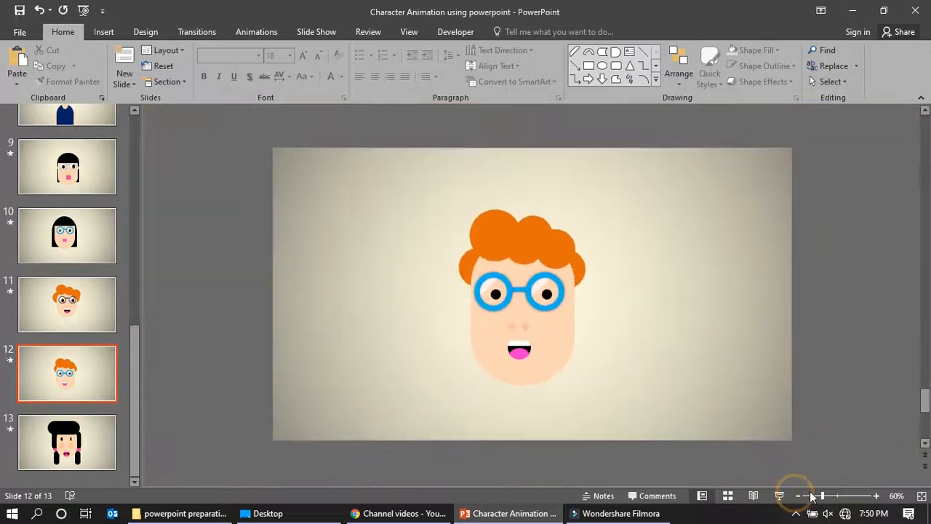
left_click(876, 495)
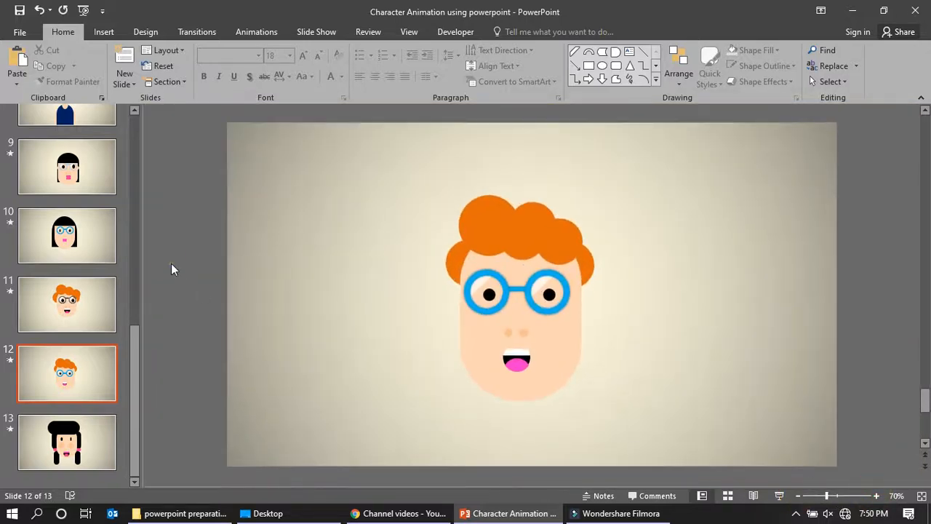
left_click_drag(134, 345, 121, 93)
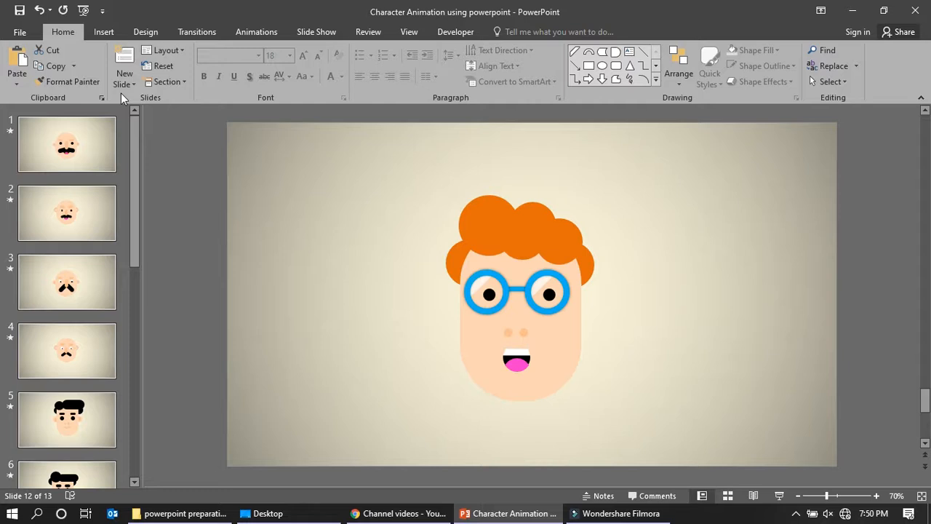